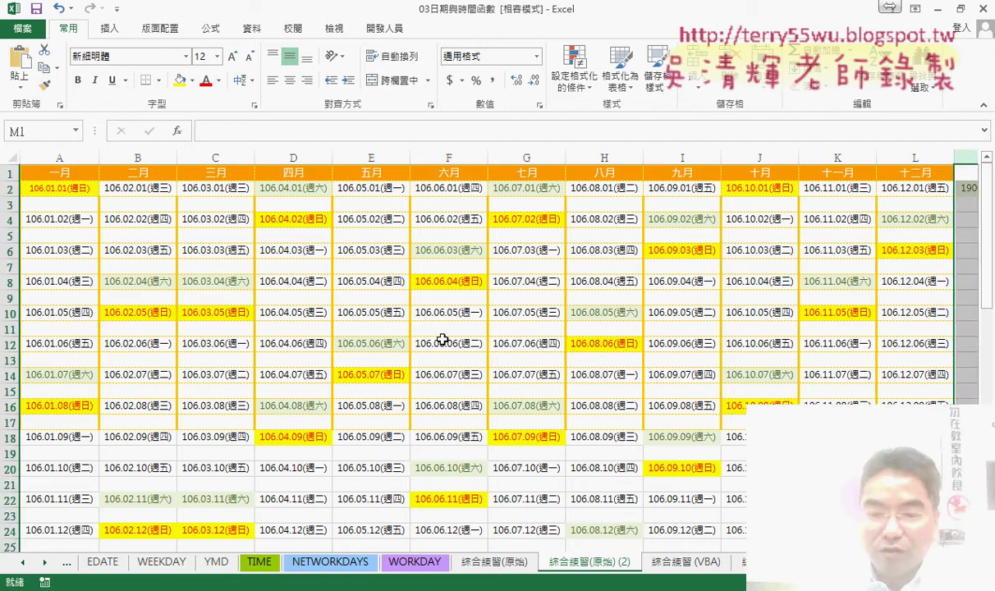
Unhide the NUM helper column next to the calendar and delete it.
{"action": "left_click", "coordinate": [445, 342]}
{"action": "key", "text": "ctrl+z"}
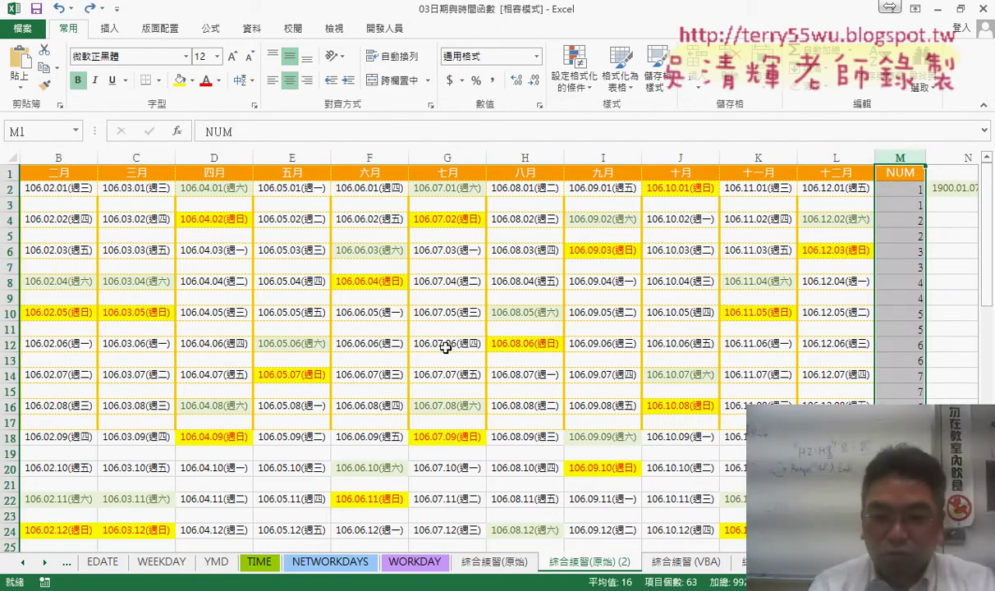
{"action": "scroll", "coordinate": [444, 347], "scroll_direction": "down", "scroll_amount": 4}
{"action": "scroll", "coordinate": [444, 346], "scroll_direction": "down", "scroll_amount": 4}
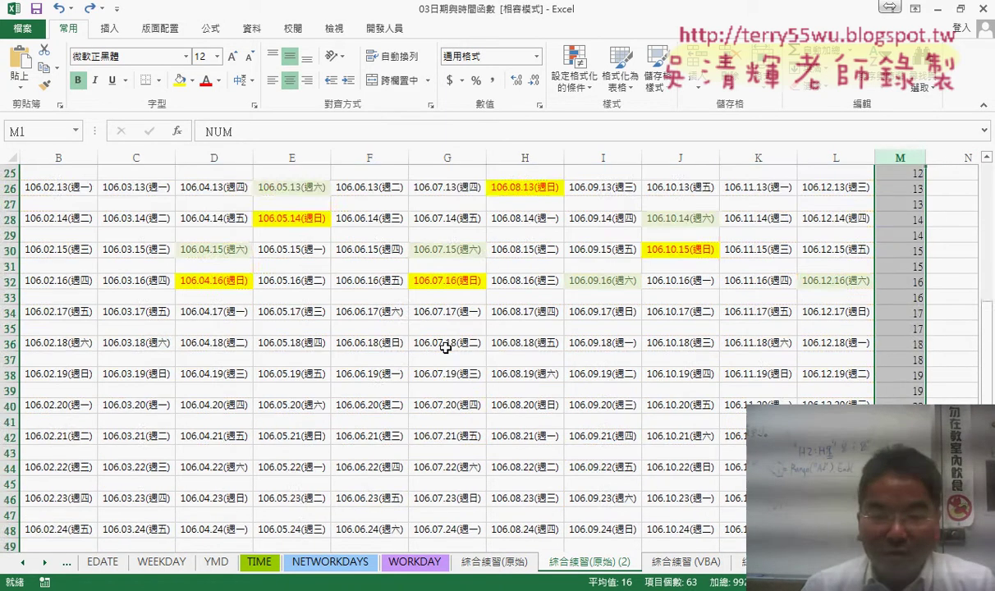
{"action": "scroll", "coordinate": [445, 347], "scroll_direction": "down", "scroll_amount": 3}
{"action": "scroll", "coordinate": [444, 346], "scroll_direction": "down", "scroll_amount": 3}
{"action": "scroll", "coordinate": [445, 348], "scroll_direction": "up", "scroll_amount": 1}
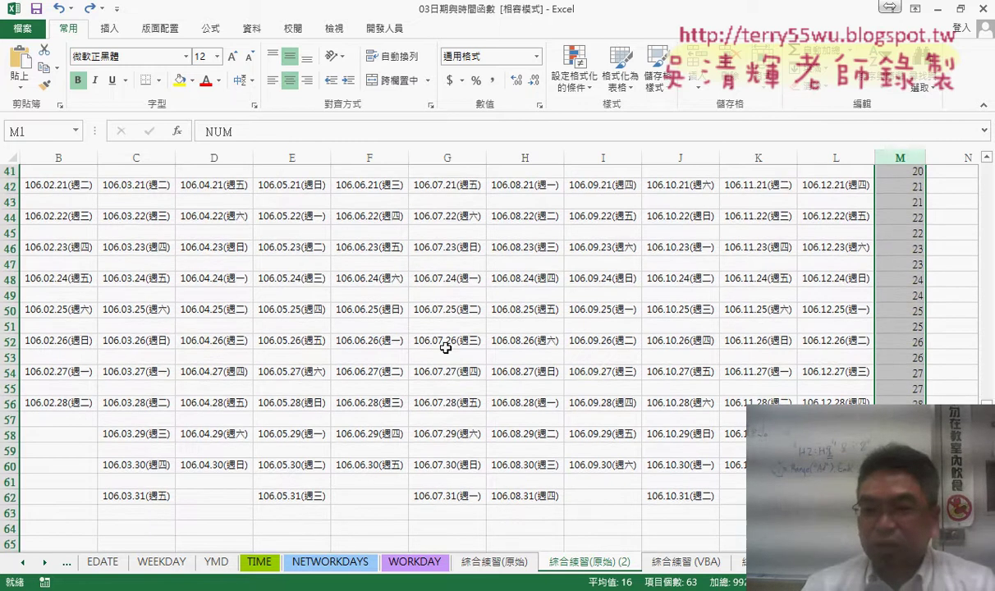
{"action": "scroll", "coordinate": [444, 348], "scroll_direction": "up", "scroll_amount": 6}
{"action": "scroll", "coordinate": [444, 348], "scroll_direction": "up", "scroll_amount": 4}
{"action": "scroll", "coordinate": [444, 348], "scroll_direction": "up", "scroll_amount": 3}
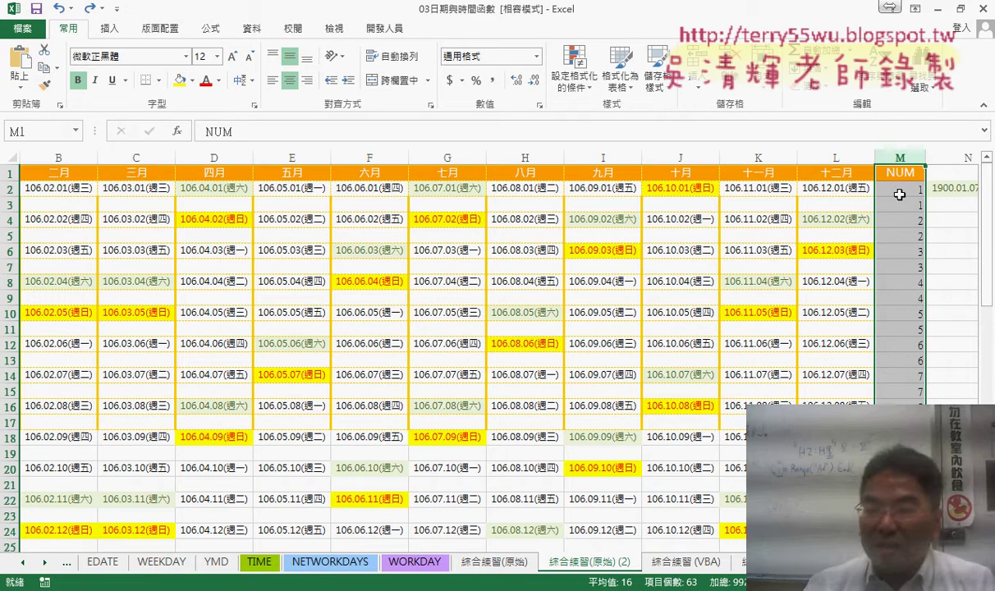
{"action": "right_click", "coordinate": [893, 158]}
{"action": "left_click", "coordinate": [867, 349]}
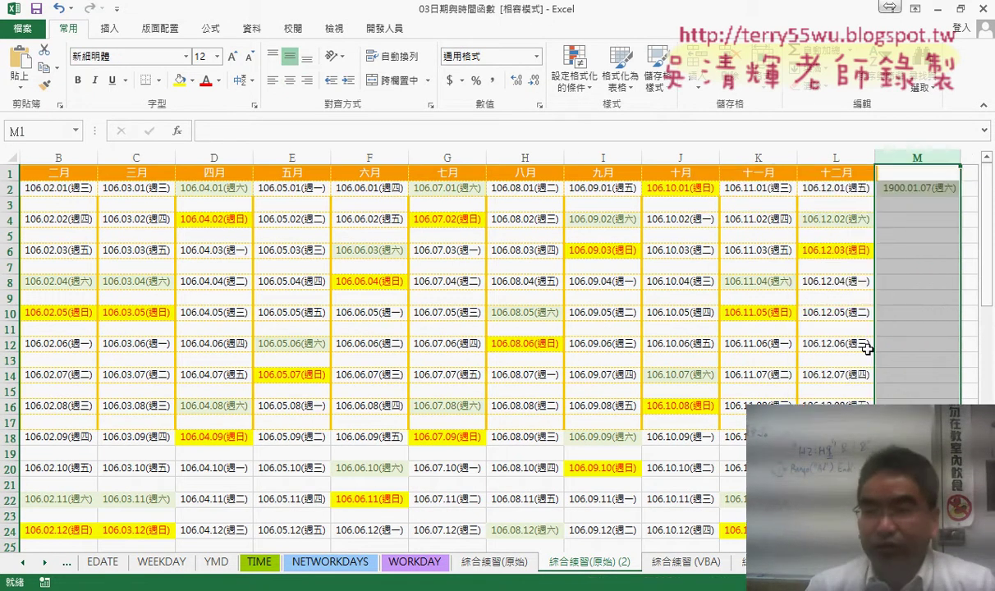
Clear the leftover =WEEKDAY(M1) formula from cell M2.
{"action": "left_click", "coordinate": [880, 186]}
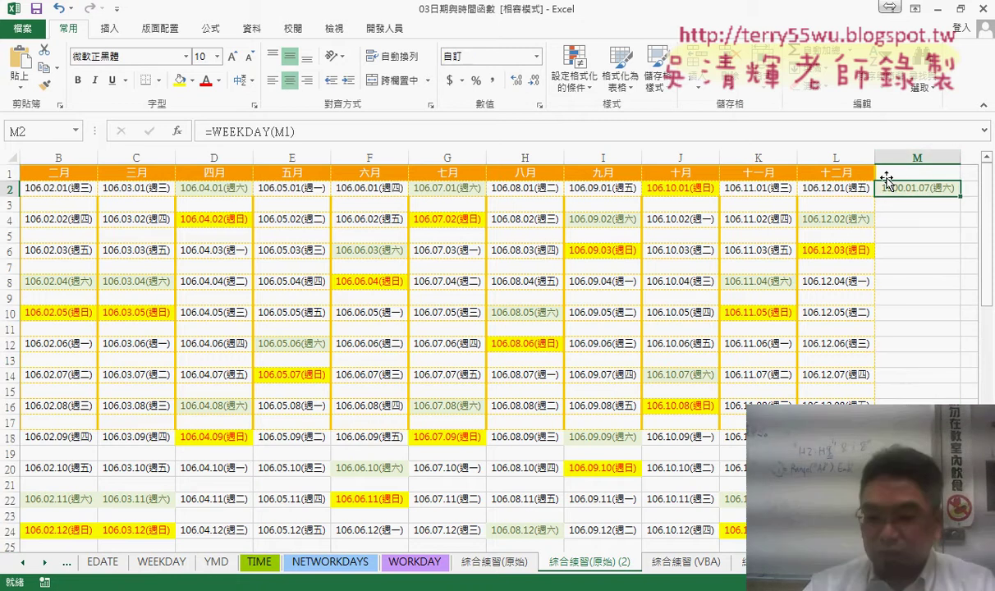
{"action": "key", "text": "Delete"}
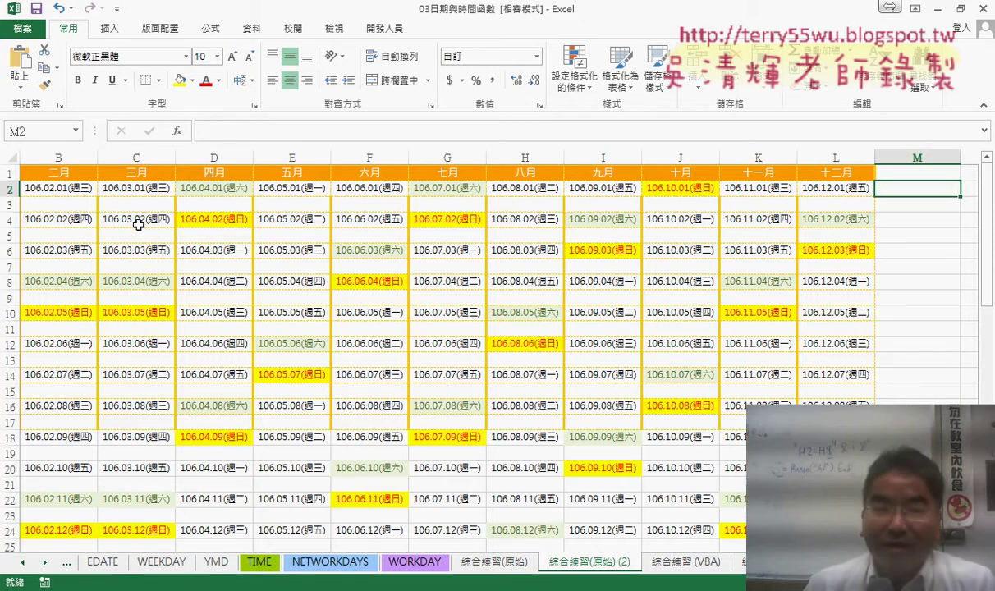
{"action": "left_click", "coordinate": [49, 187]}
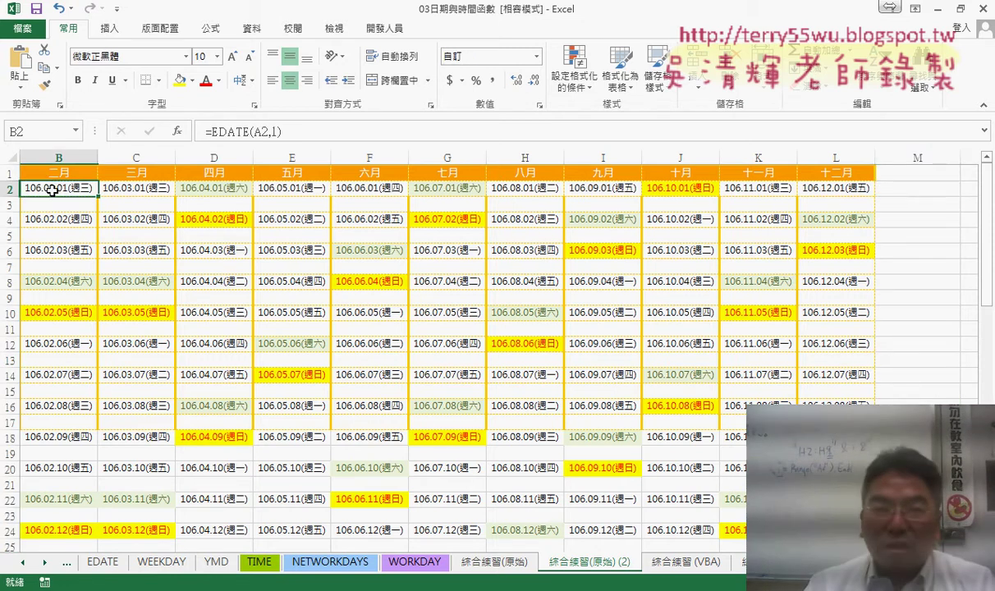
Change both weekend rules' Applies To range end from $L$32 to $L$64 and apply.
{"action": "left_click", "coordinate": [560, 88]}
{"action": "left_click", "coordinate": [566, 316]}
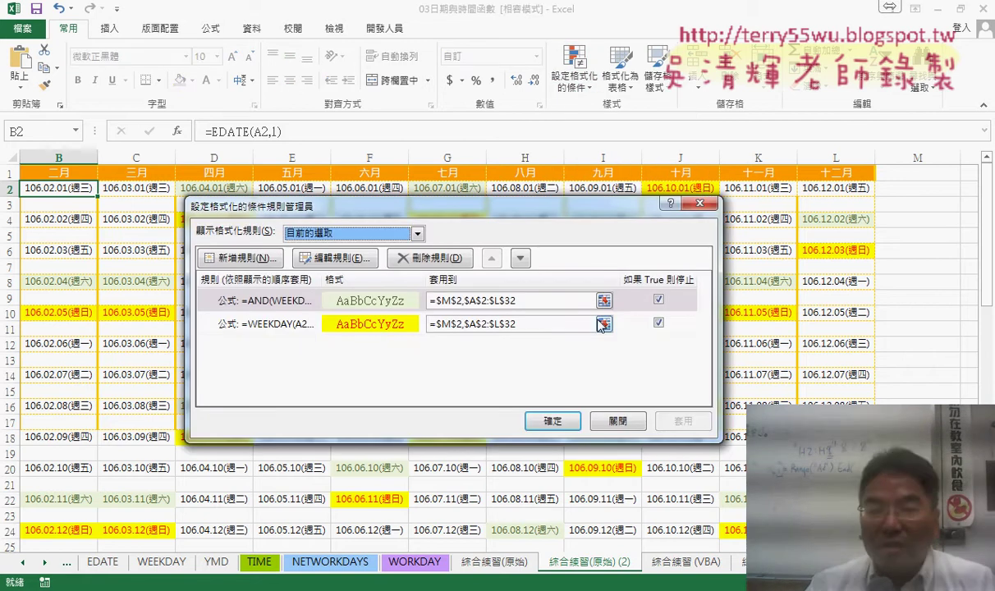
{"action": "left_click", "coordinate": [509, 300]}
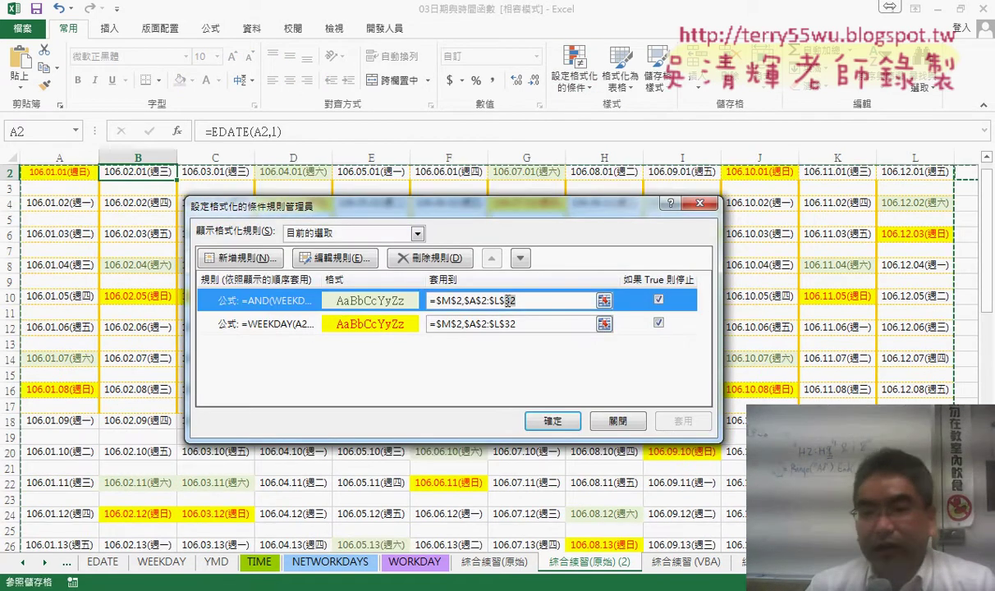
{"action": "double_click", "coordinate": [509, 300]}
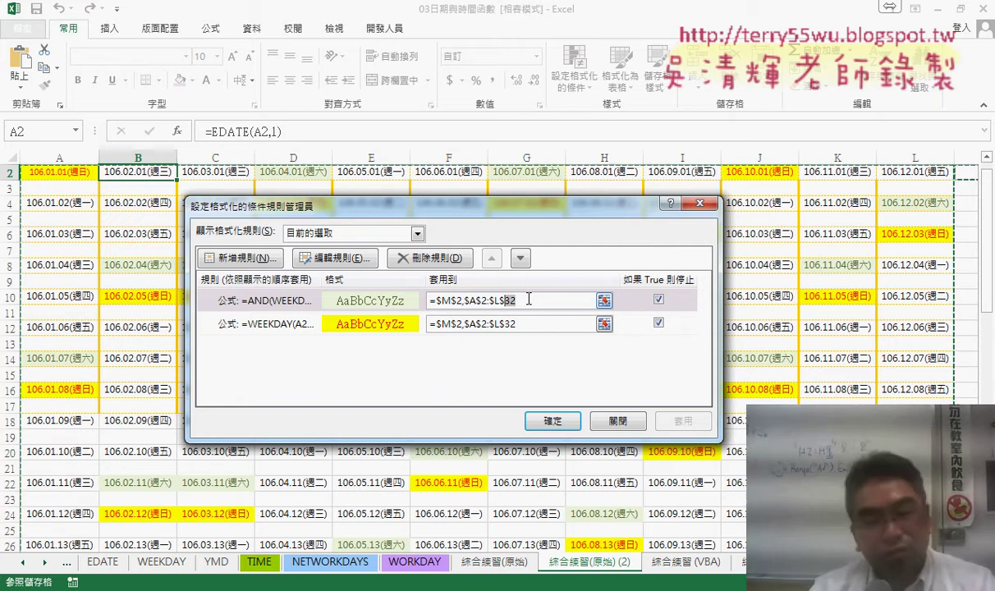
{"action": "type", "text": "64"}
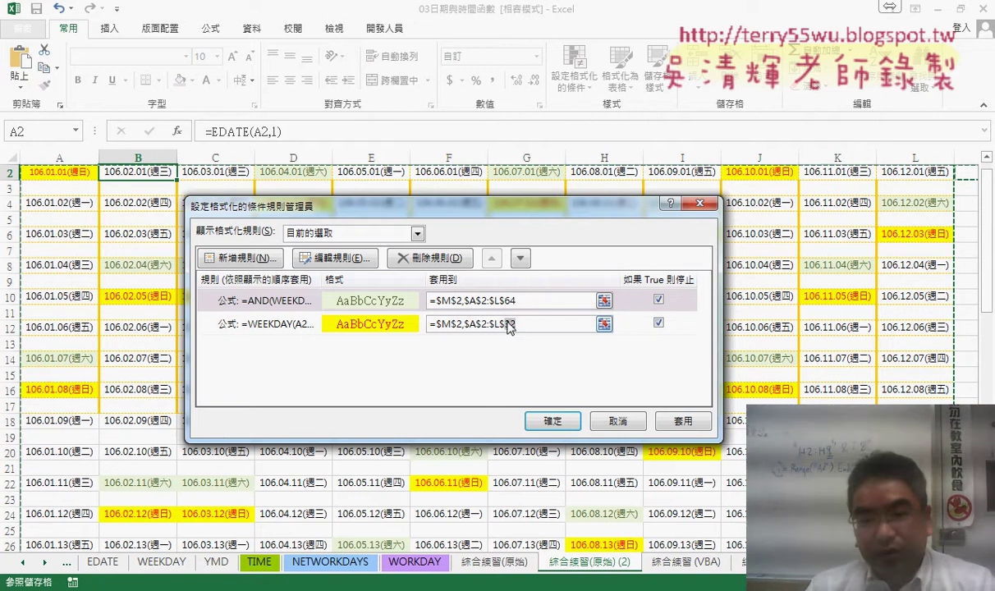
{"action": "double_click", "coordinate": [509, 324]}
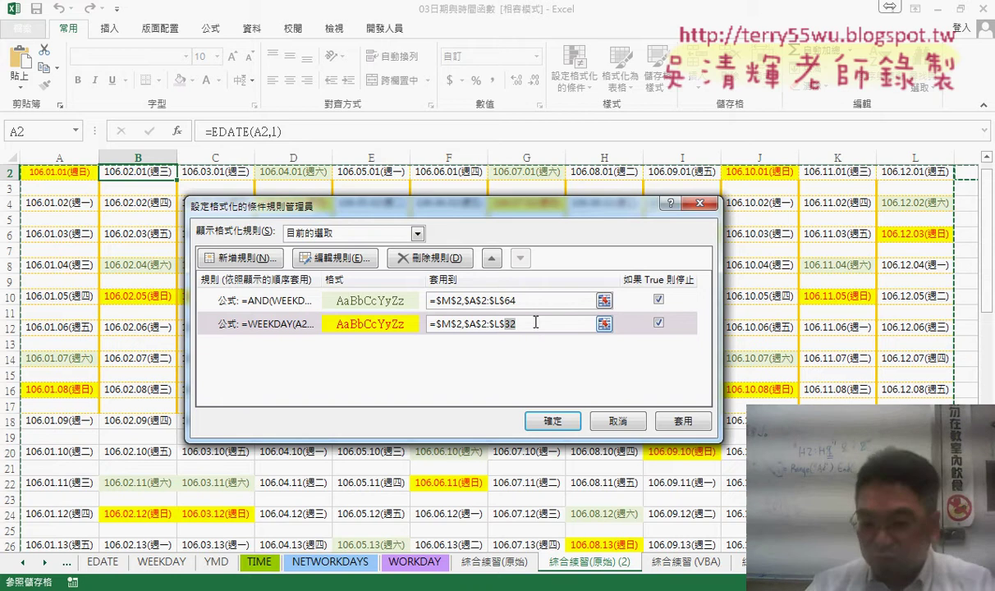
{"action": "type", "text": "64"}
{"action": "left_click", "coordinate": [686, 422]}
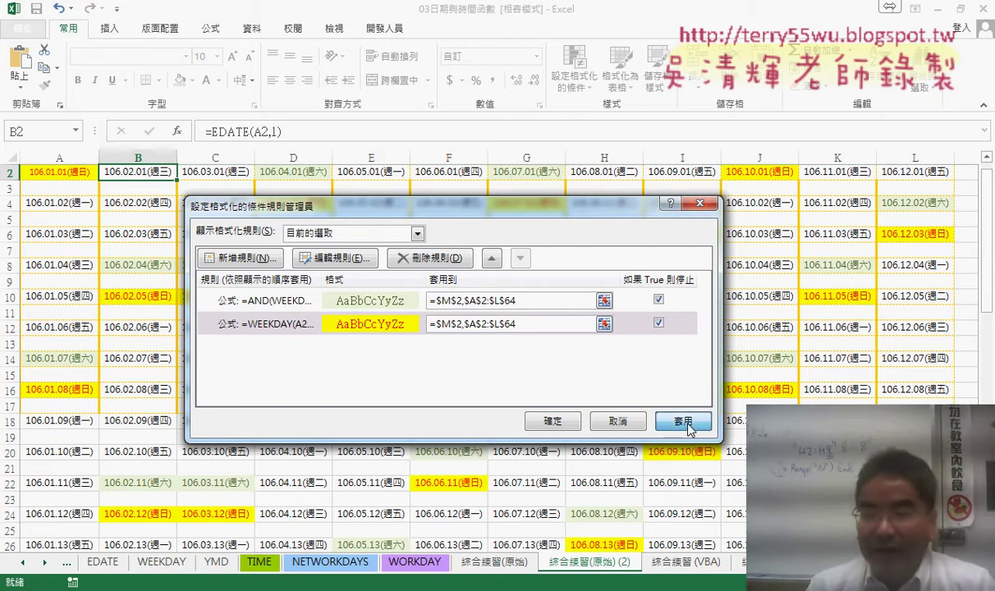
{"action": "left_click", "coordinate": [549, 423]}
{"action": "scroll", "coordinate": [520, 444], "scroll_direction": "down", "scroll_amount": 7}
{"action": "scroll", "coordinate": [520, 444], "scroll_direction": "down", "scroll_amount": 2}
{"action": "scroll", "coordinate": [520, 444], "scroll_direction": "down", "scroll_amount": 2}
Select A1:L62 and apply a gold outline border through More Borders.
{"action": "scroll", "coordinate": [521, 445], "scroll_direction": "down", "scroll_amount": 4}
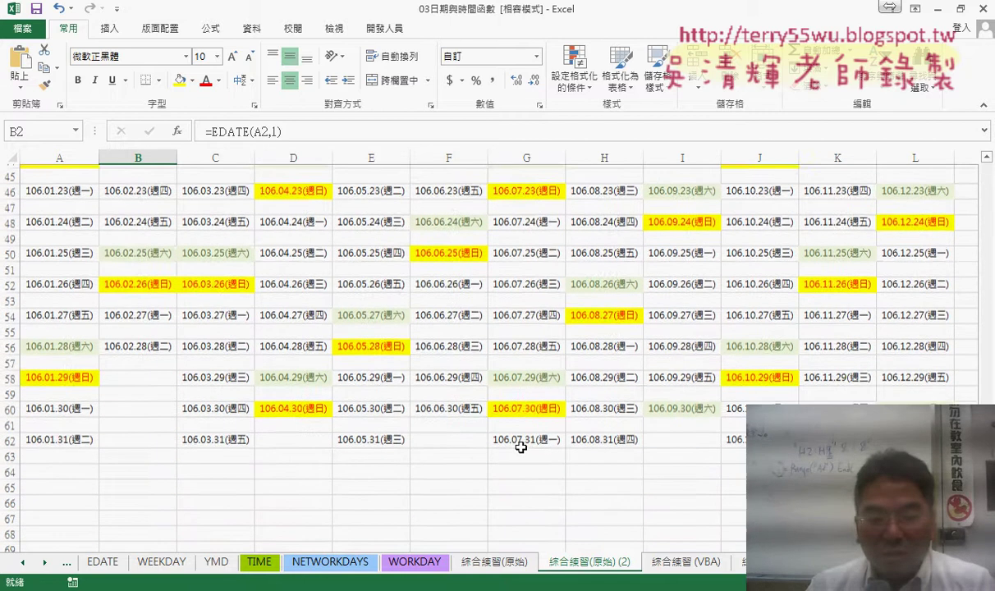
{"action": "scroll", "coordinate": [520, 447], "scroll_direction": "down", "scroll_amount": 2}
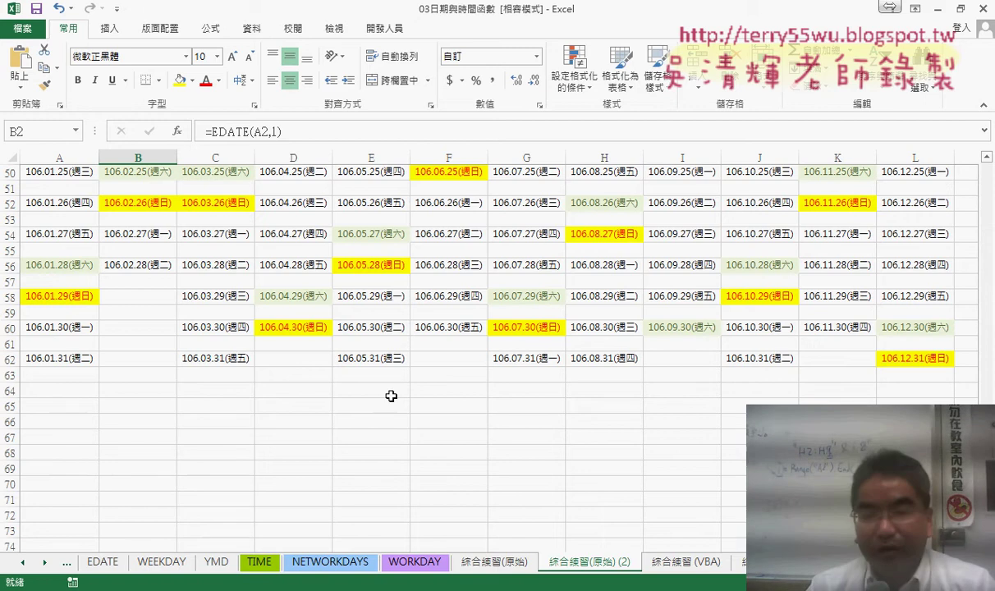
{"action": "mouse_move", "coordinate": [914, 358]}
{"action": "left_mouse_down"}
{"action": "mouse_move", "coordinate": [84, 4]}
{"action": "mouse_move", "coordinate": [33, 189]}
{"action": "left_mouse_up"}
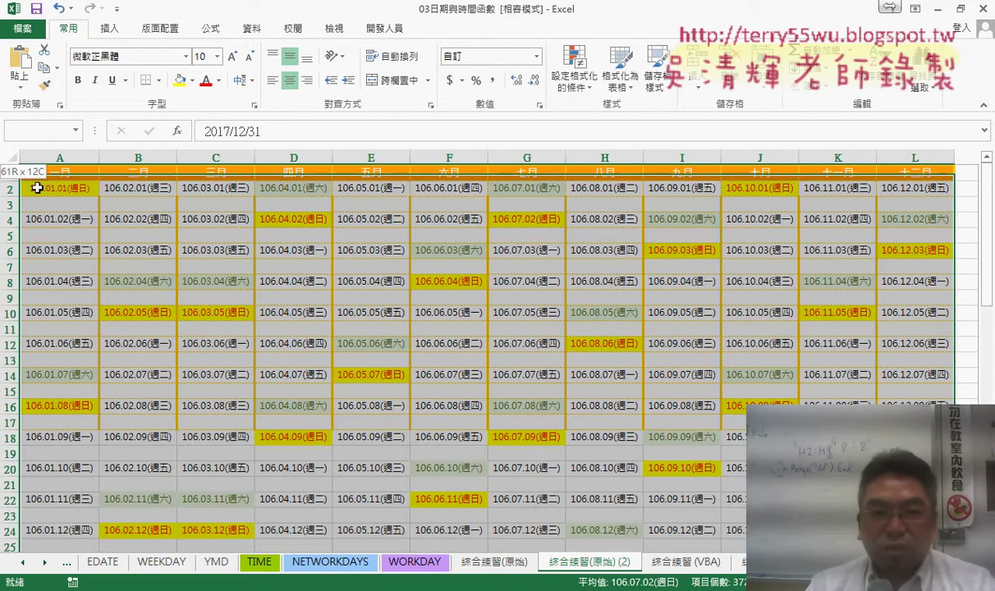
{"action": "left_click", "coordinate": [160, 80]}
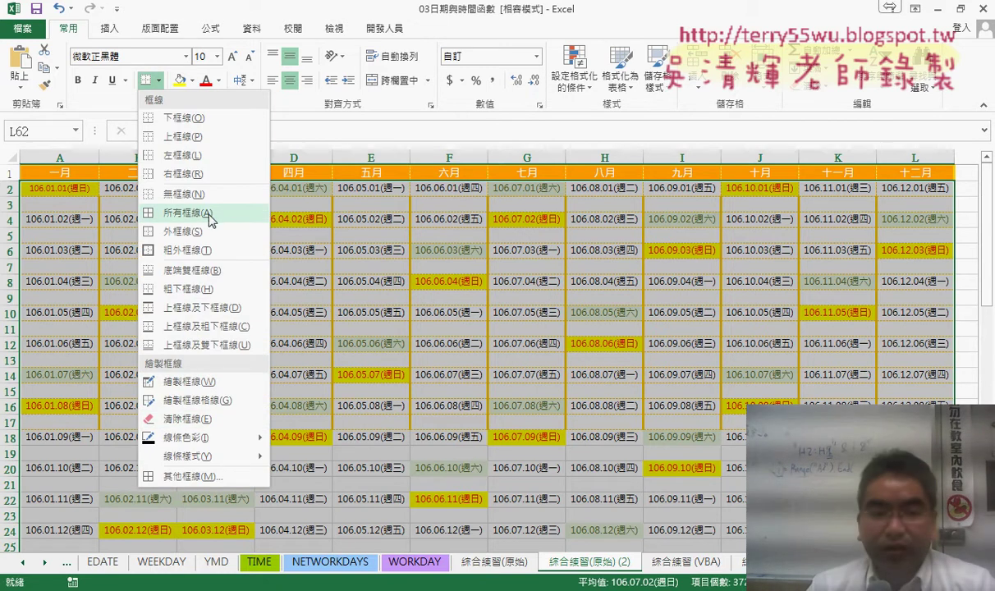
{"action": "left_click", "coordinate": [210, 478]}
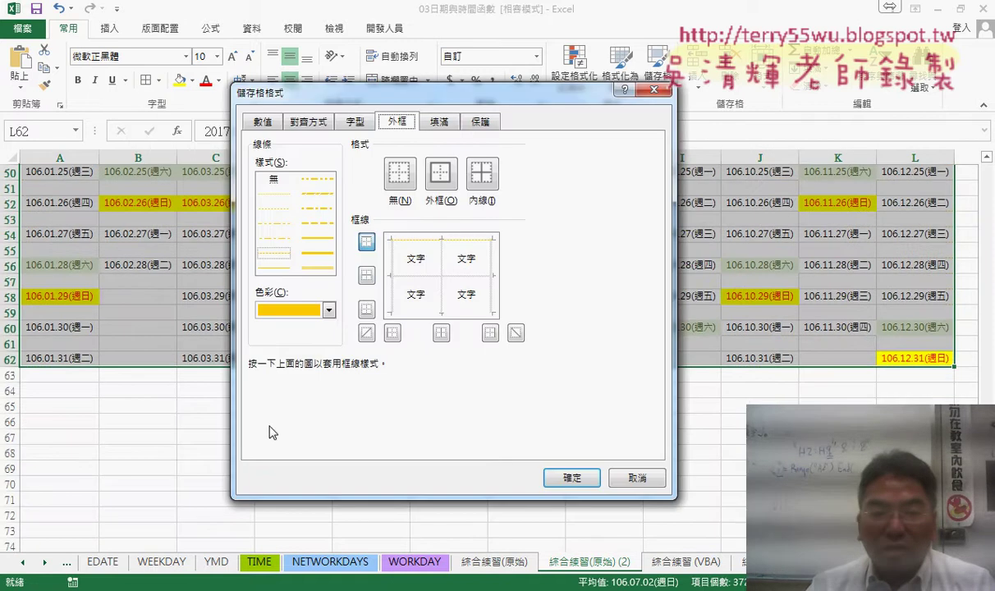
{"action": "left_click", "coordinate": [328, 310]}
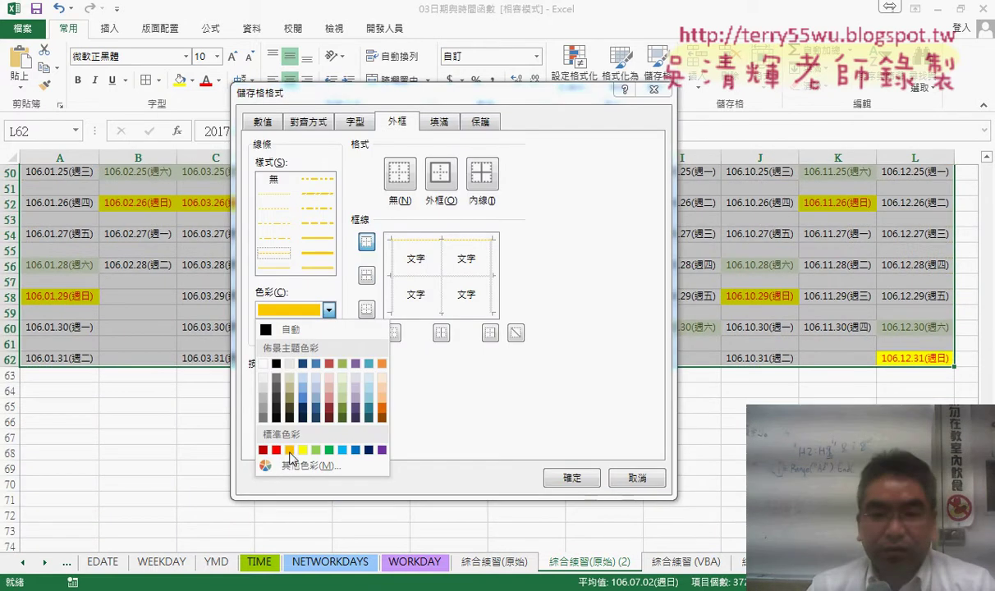
{"action": "left_click", "coordinate": [289, 449]}
{"action": "left_click", "coordinate": [448, 174]}
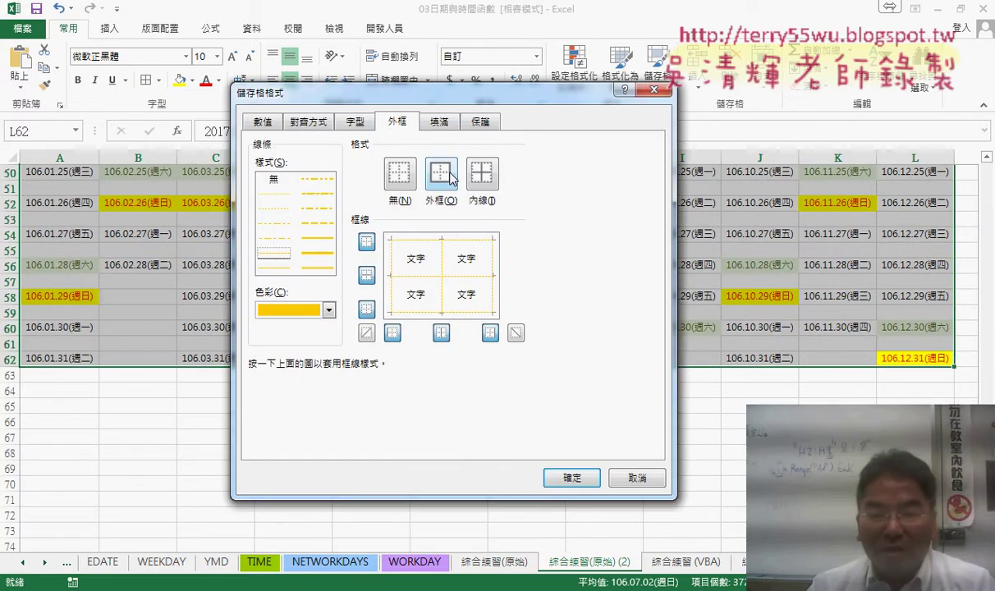
{"action": "left_click", "coordinate": [572, 477]}
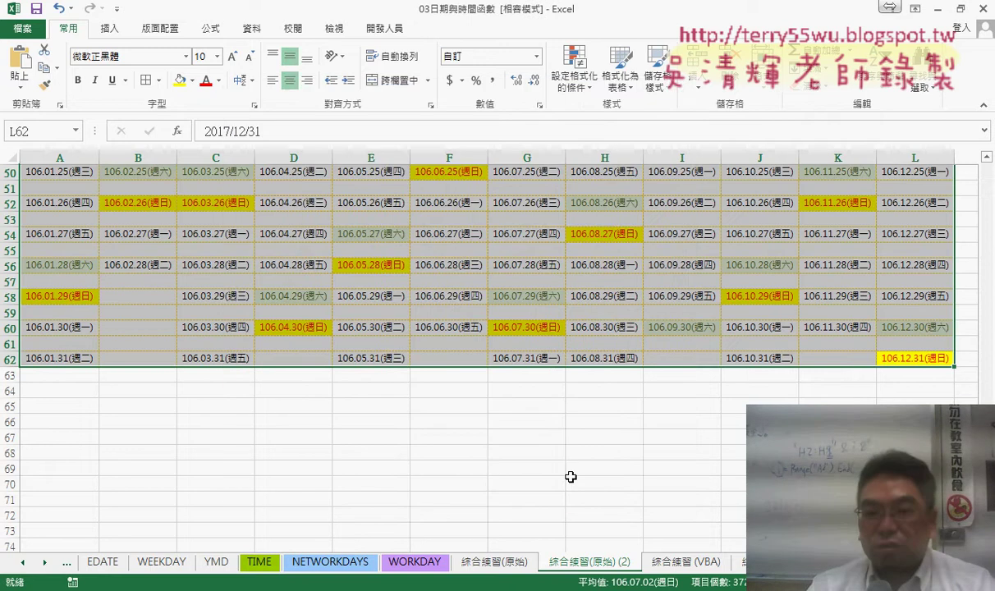
{"action": "left_click", "coordinate": [717, 465]}
{"action": "scroll", "coordinate": [718, 466], "scroll_direction": "up", "scroll_amount": 2}
{"action": "scroll", "coordinate": [718, 465], "scroll_direction": "up", "scroll_amount": 8}
{"action": "scroll", "coordinate": [718, 466], "scroll_direction": "up", "scroll_amount": 2}
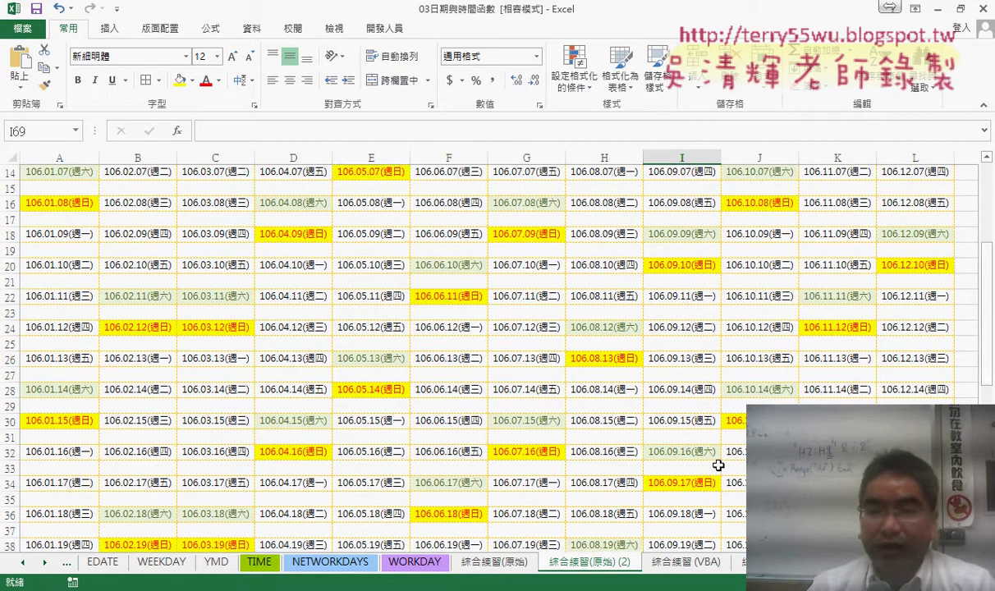
{"action": "scroll", "coordinate": [719, 466], "scroll_direction": "up", "scroll_amount": 5}
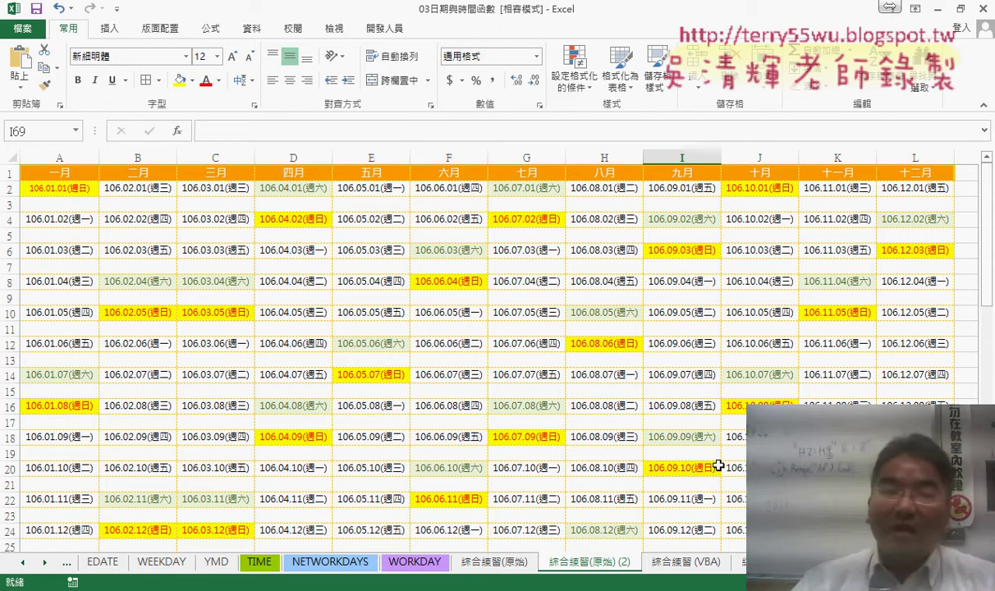
{"action": "left_click", "coordinate": [78, 205]}
{"action": "left_click", "coordinate": [134, 206]}
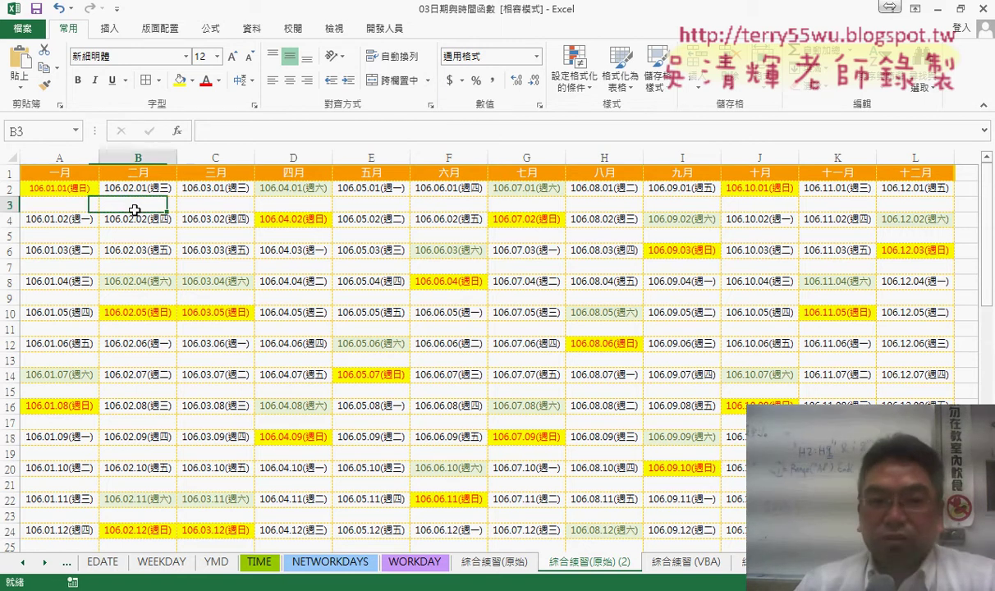
{"action": "left_click", "coordinate": [215, 206]}
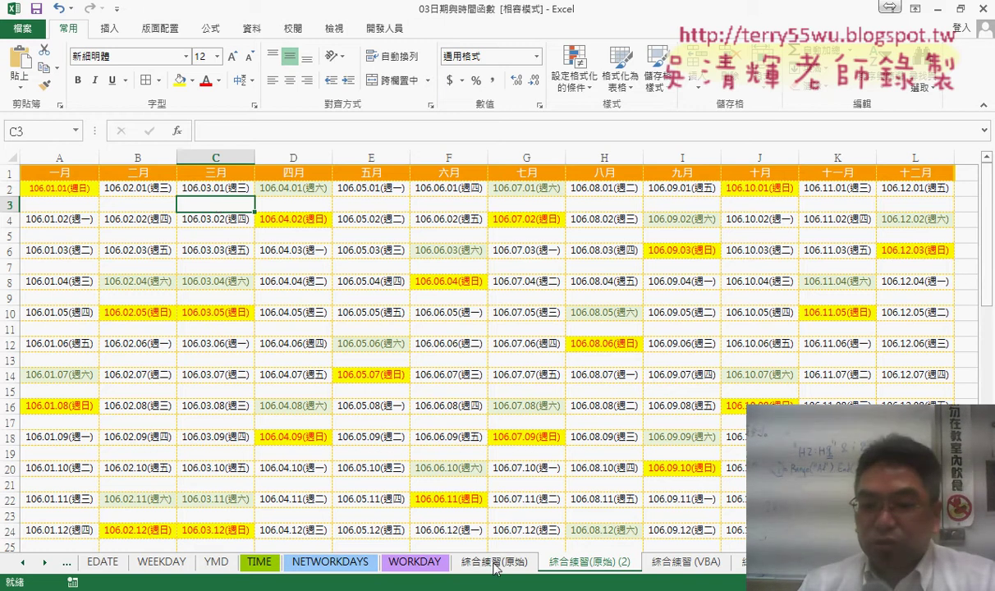
{"action": "left_click", "coordinate": [696, 568]}
{"action": "left_click", "coordinate": [609, 568]}
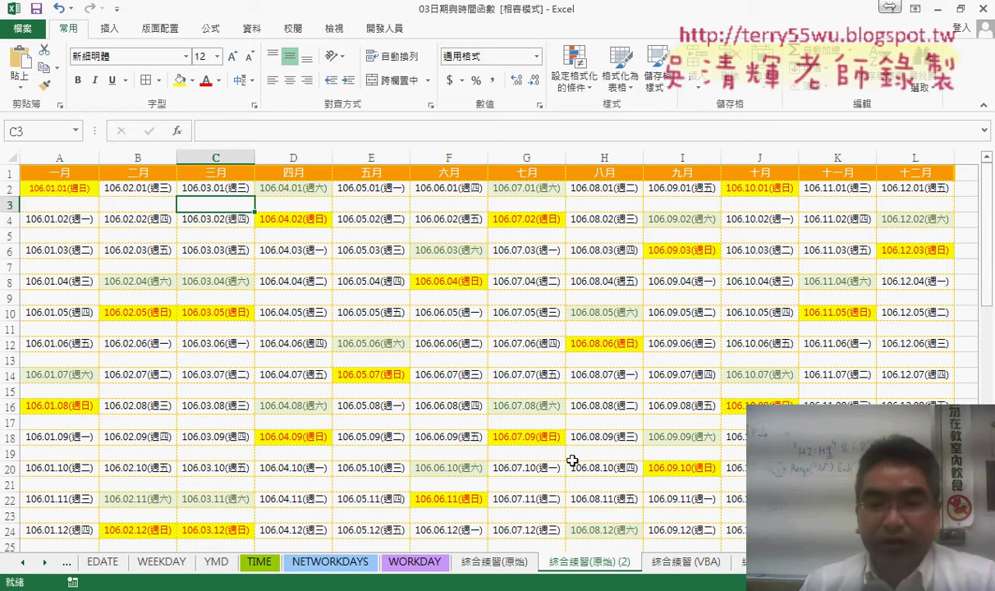
{"action": "scroll", "coordinate": [572, 461], "scroll_direction": "down", "scroll_amount": 6}
{"action": "scroll", "coordinate": [564, 431], "scroll_direction": "down", "scroll_amount": 3}
{"action": "scroll", "coordinate": [565, 432], "scroll_direction": "down", "scroll_amount": 6}
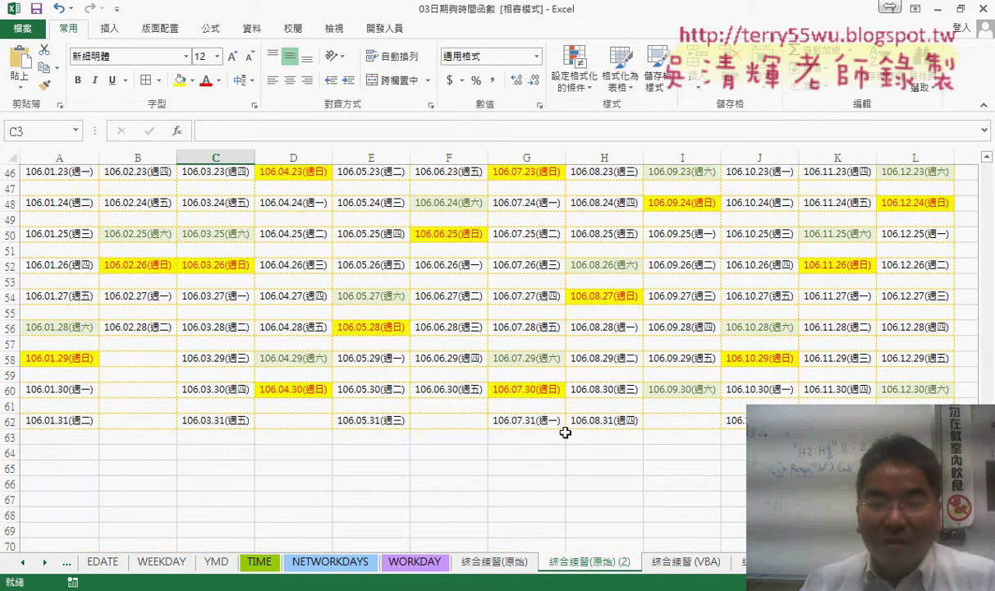
{"action": "left_click", "coordinate": [14, 406]}
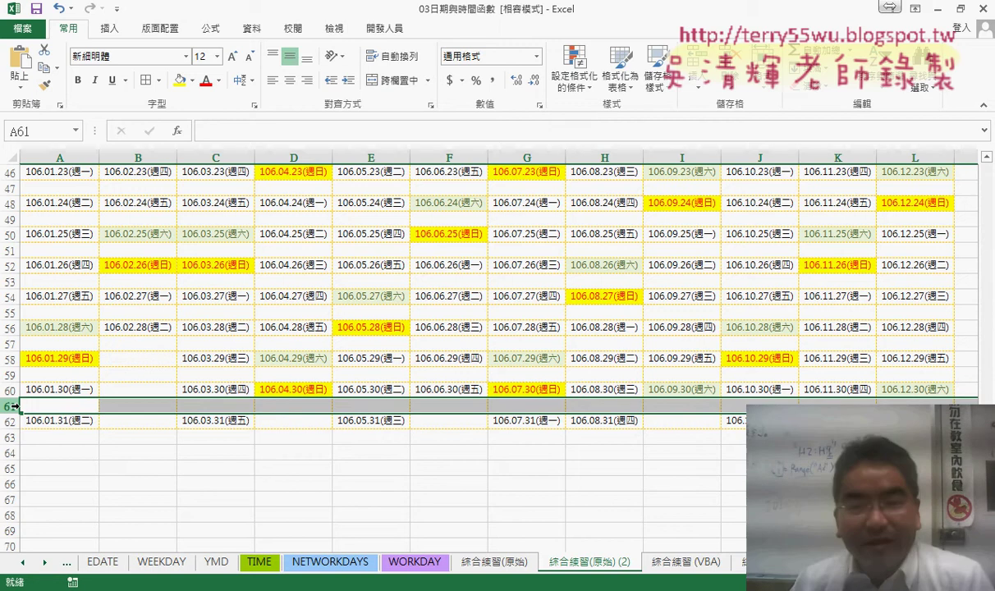
{"action": "scroll", "coordinate": [14, 405], "scroll_direction": "up", "scroll_amount": 9}
{"action": "scroll", "coordinate": [14, 405], "scroll_direction": "up", "scroll_amount": 2}
{"action": "scroll", "coordinate": [14, 405], "scroll_direction": "up", "scroll_amount": 4}
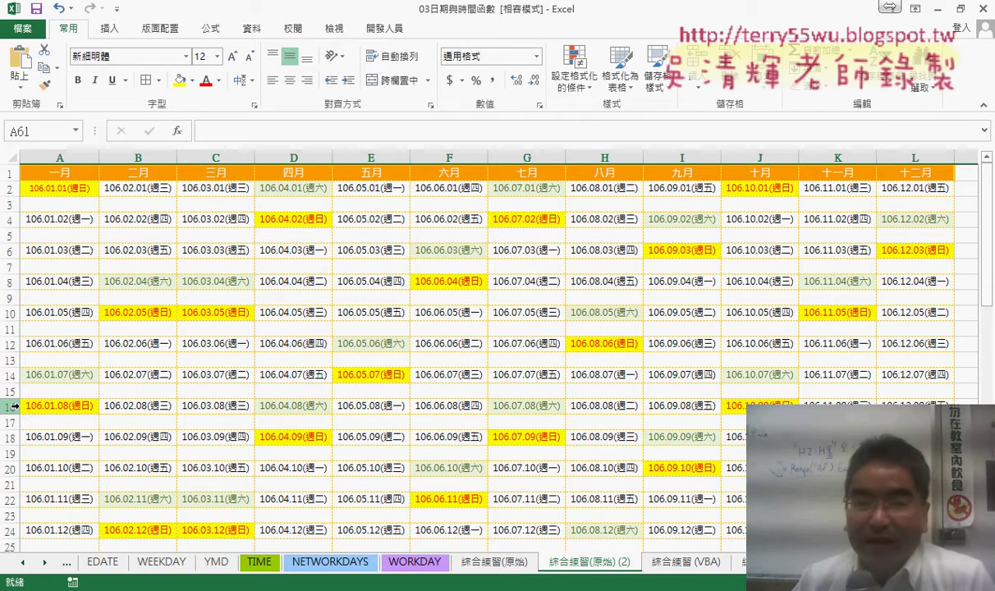
Delete blank spacer rows 3 and 4 from the calendar.
{"action": "left_click", "coordinate": [7, 205]}
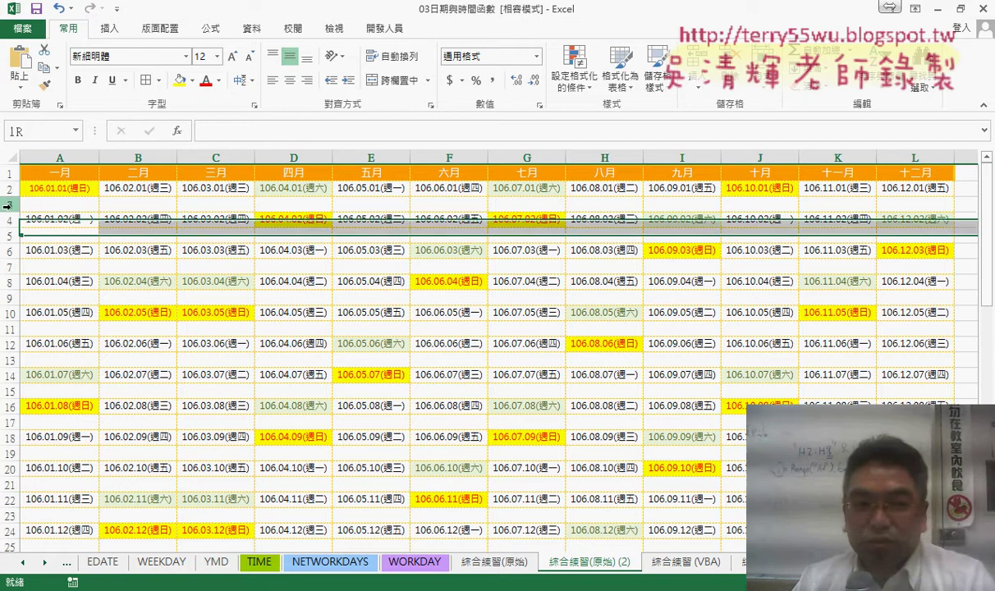
{"action": "right_click", "coordinate": [73, 206]}
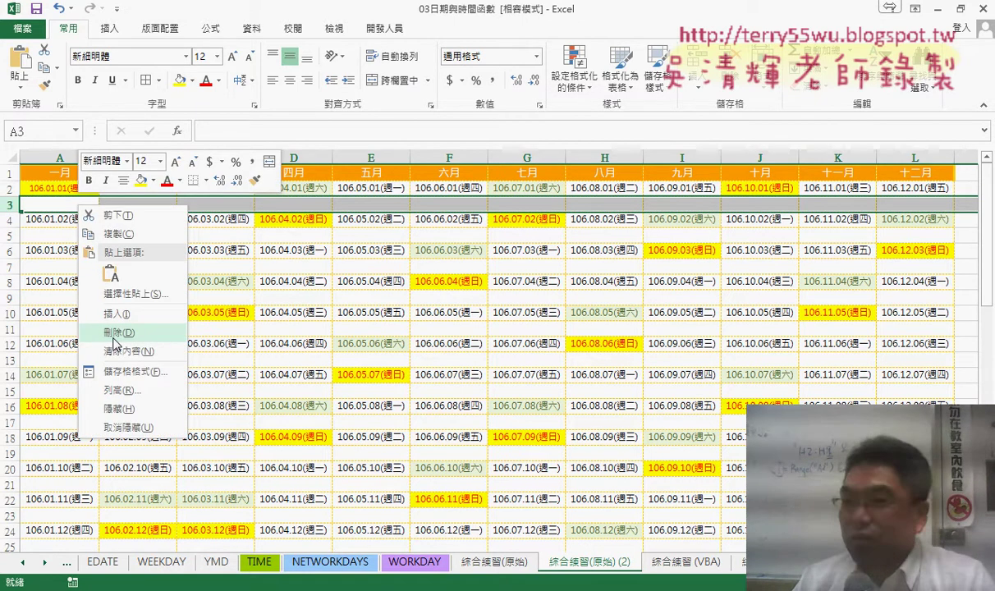
{"action": "left_click", "coordinate": [114, 342]}
{"action": "left_click", "coordinate": [11, 221]}
{"action": "right_click", "coordinate": [78, 222]}
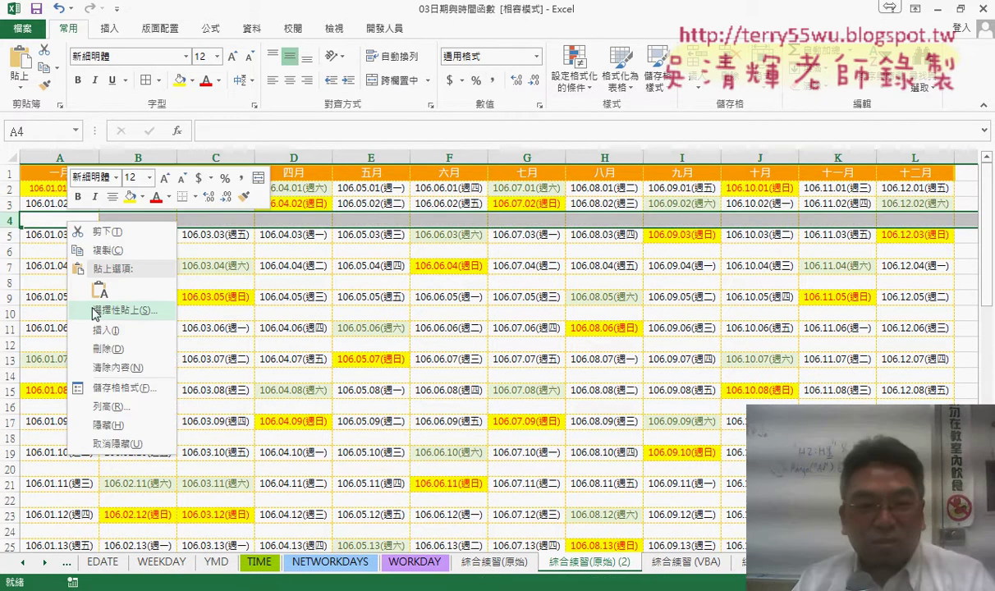
{"action": "left_click", "coordinate": [100, 343]}
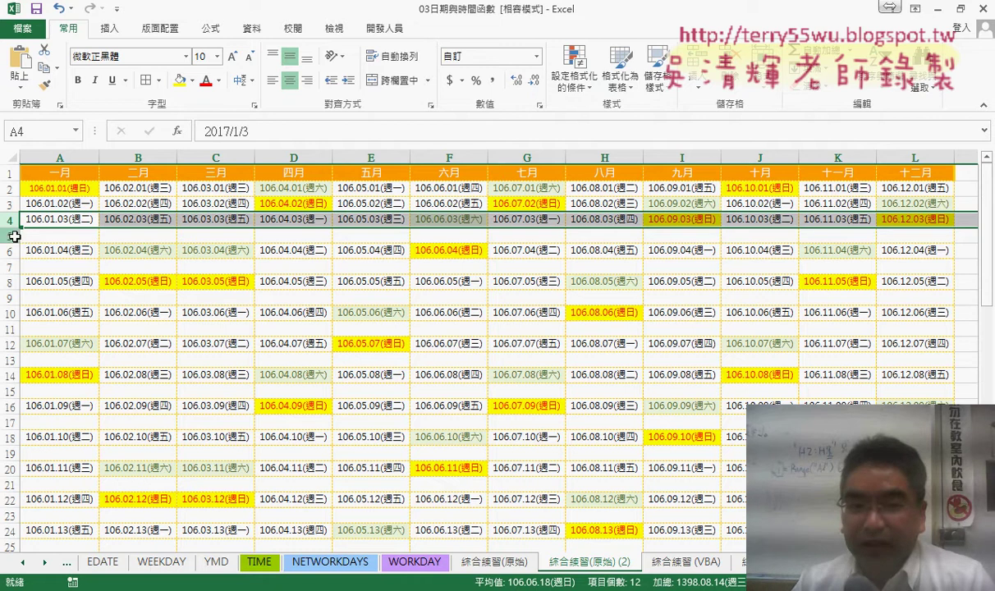
Undo both row deletions to restore the spacers, then show the Developer tools.
{"action": "right_click", "coordinate": [15, 237]}
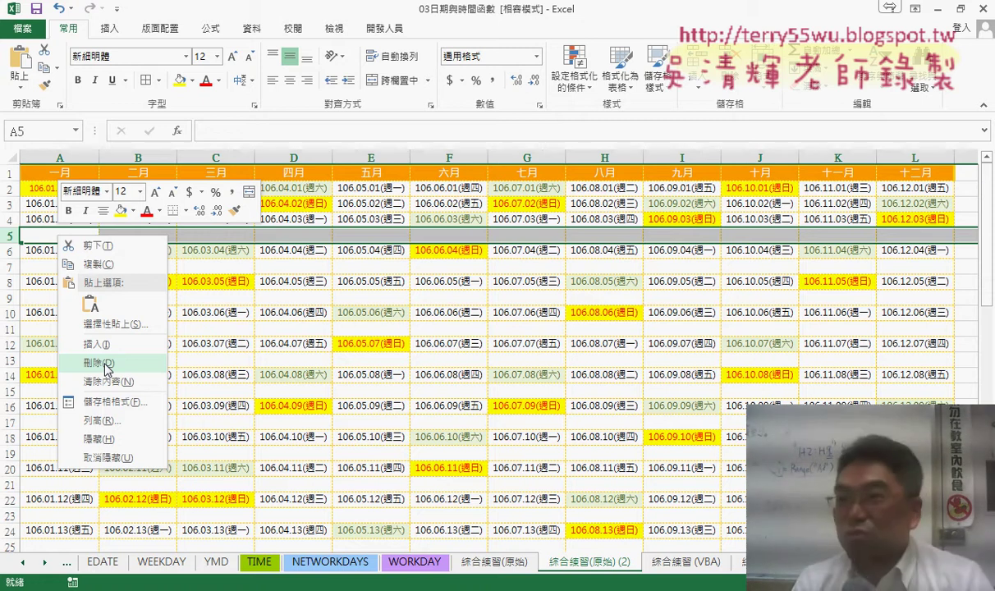
{"action": "key", "text": "Escape"}
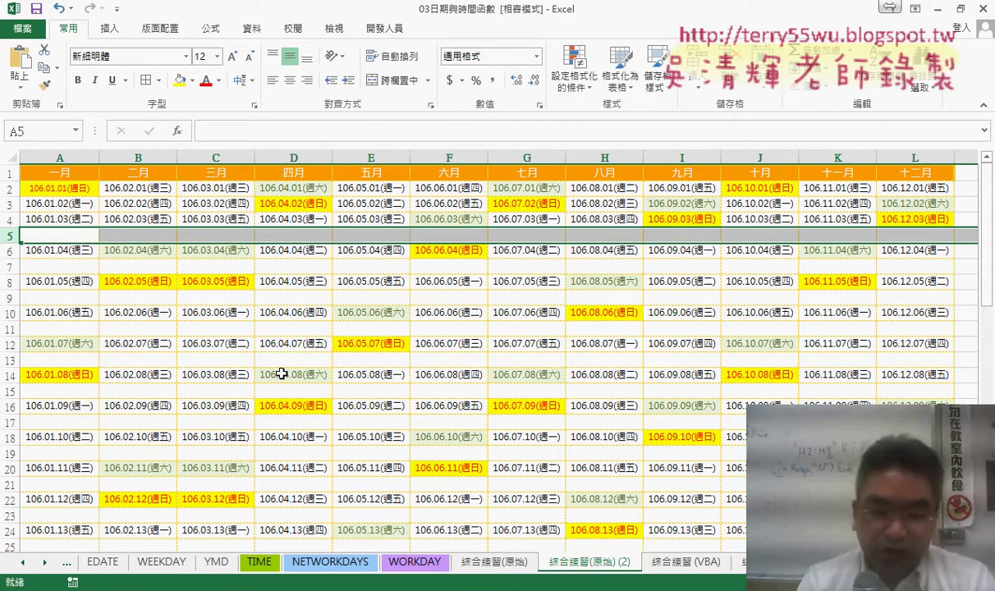
{"action": "key", "text": "Up"}
{"action": "key", "text": "F4"}
{"action": "key", "text": "Up"}
{"action": "key", "text": "F4"}
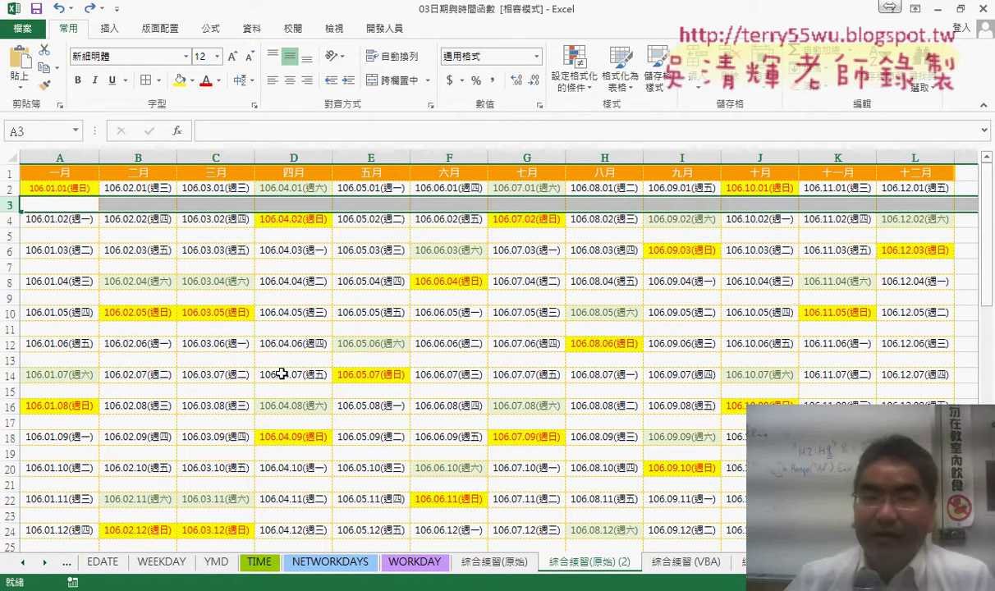
{"action": "left_click", "coordinate": [384, 28]}
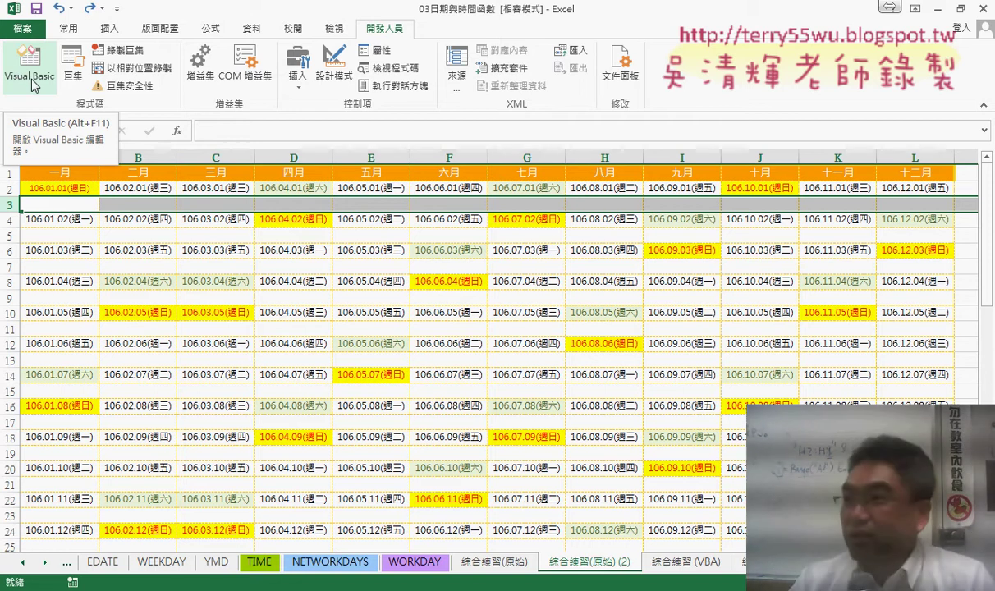
Open the Visual Basic editor, shift its window right, and make the project list taller.
{"action": "left_click", "coordinate": [33, 84]}
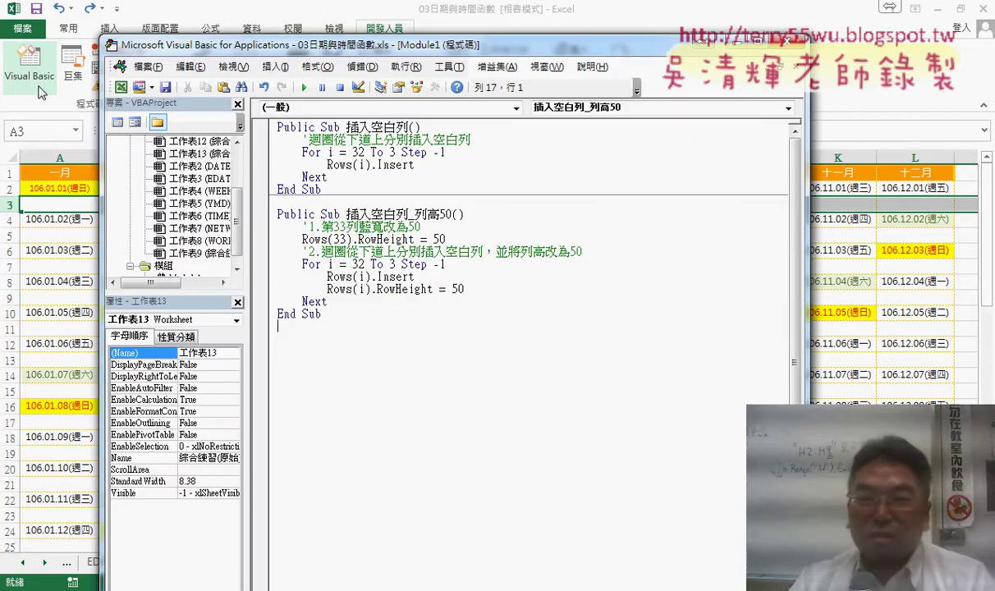
{"action": "mouse_move", "coordinate": [391, 52]}
{"action": "left_mouse_down"}
{"action": "mouse_move", "coordinate": [558, 33]}
{"action": "mouse_move", "coordinate": [499, 38]}
{"action": "left_mouse_up"}
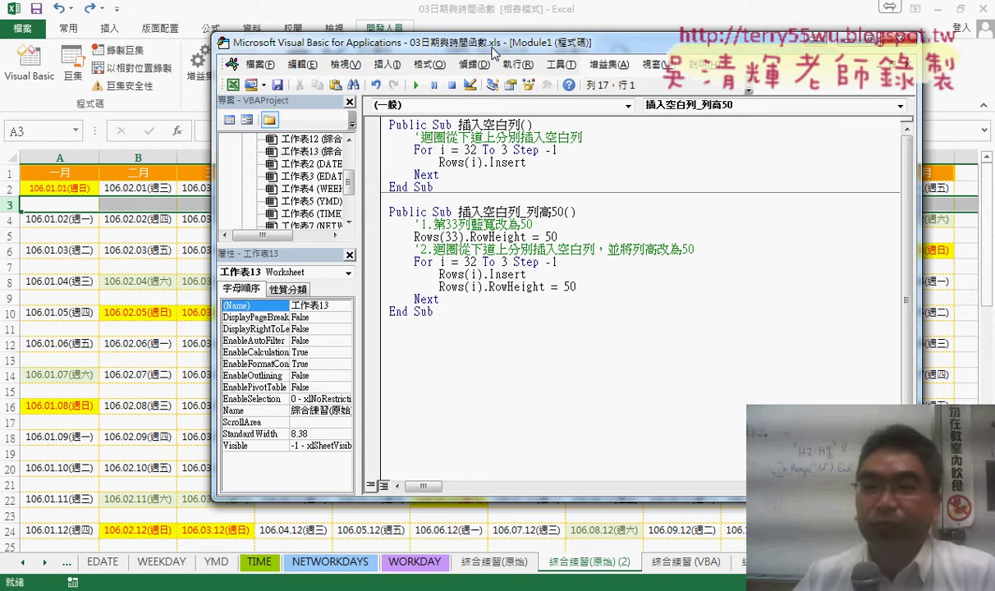
{"action": "left_click_drag", "start_coordinate": [492, 47], "coordinate": [519, 37]}
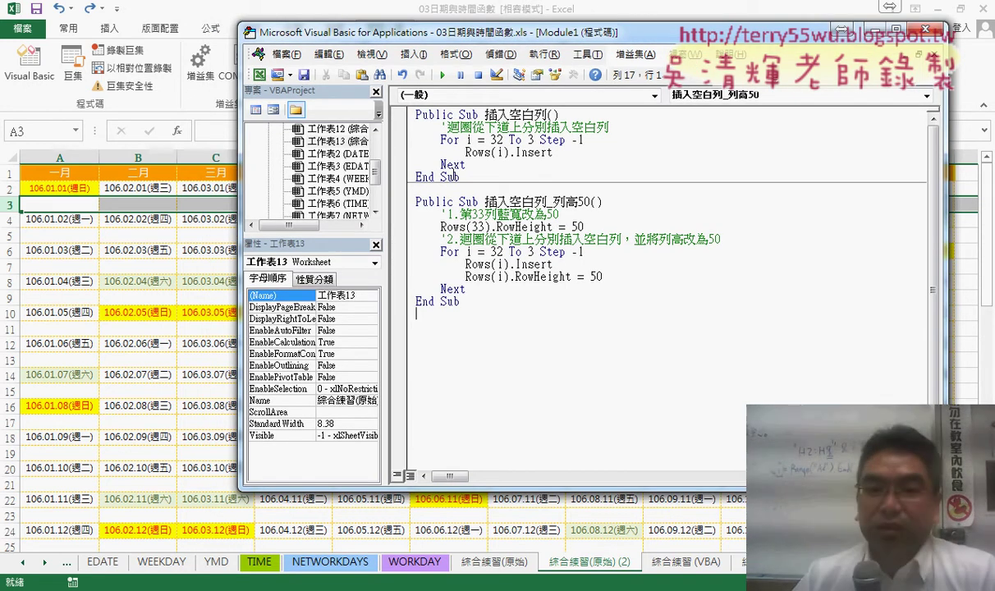
{"action": "left_click", "coordinate": [344, 236]}
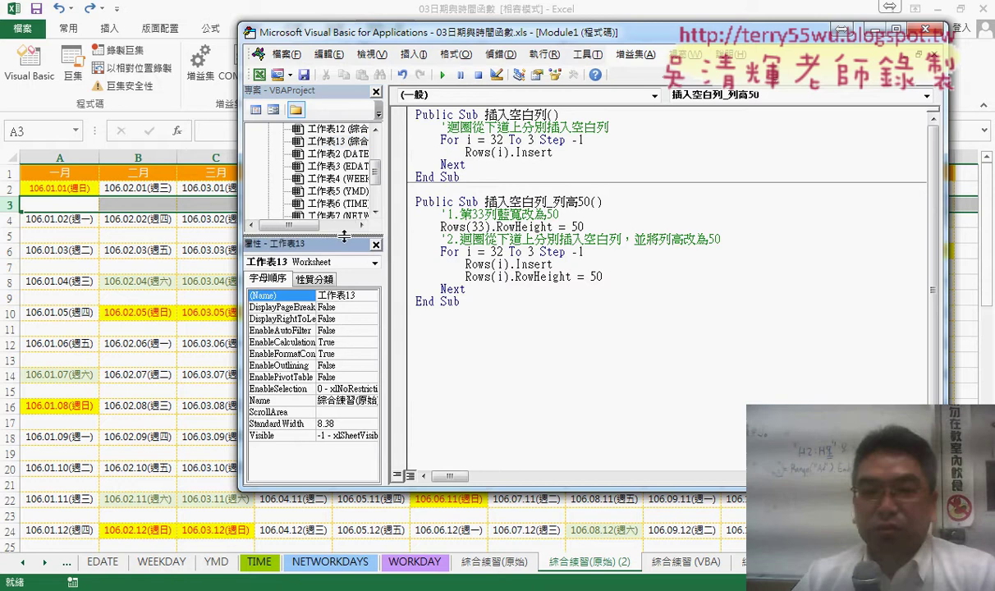
{"action": "left_click_drag", "start_coordinate": [344, 237], "coordinate": [344, 327]}
Show Module1's code with the 插入空白列 and 插入空白列_列高50 macros.
{"action": "left_click", "coordinate": [322, 304]}
{"action": "right_click", "coordinate": [316, 240]}
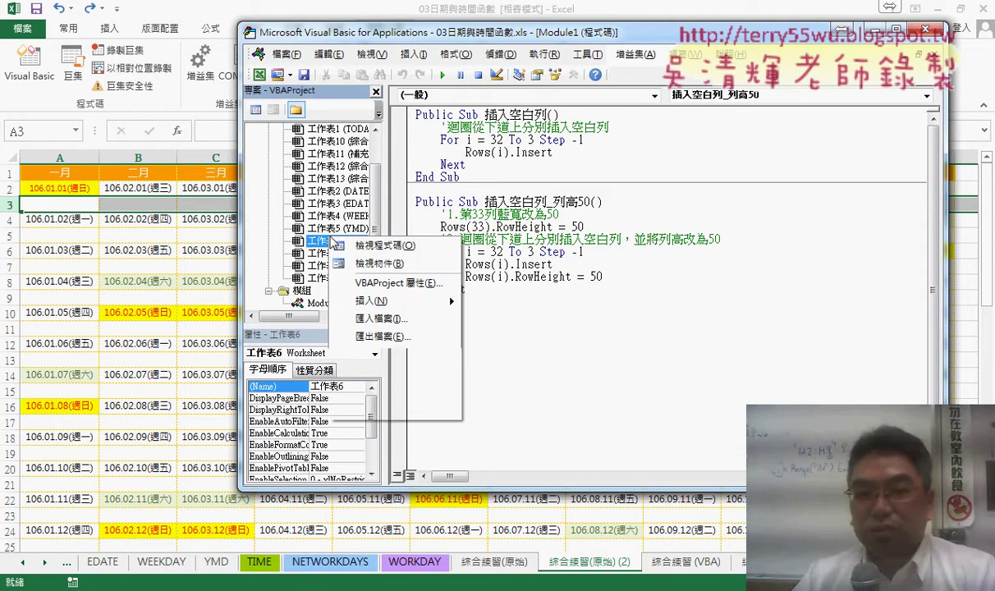
{"action": "mouse_move", "coordinate": [378, 301]}
{"action": "left_click", "coordinate": [464, 152]}
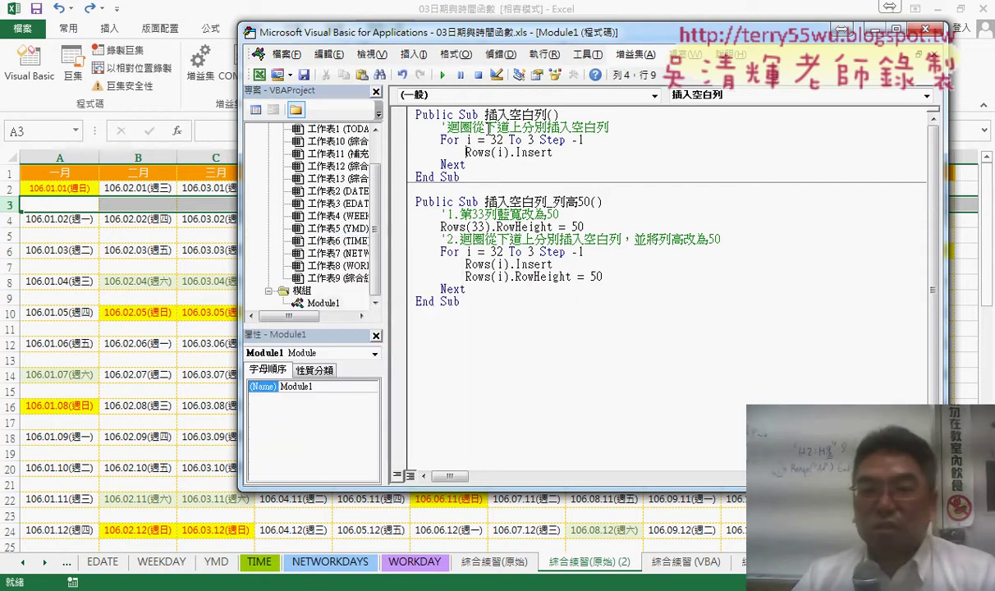
{"action": "left_click", "coordinate": [413, 54]}
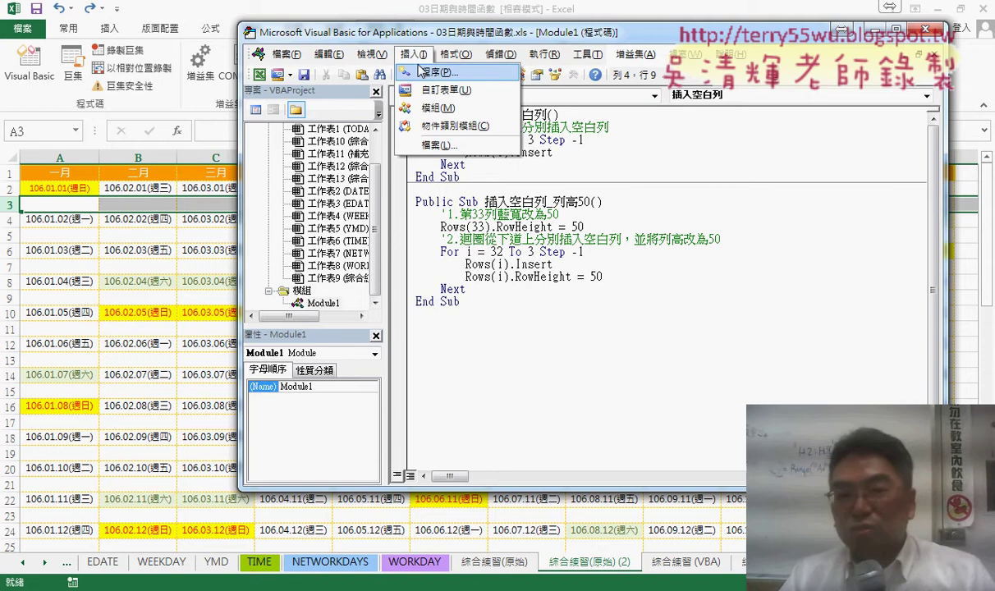
{"action": "left_click", "coordinate": [547, 115]}
{"action": "left_click_drag", "start_coordinate": [546, 115], "coordinate": [520, 115]}
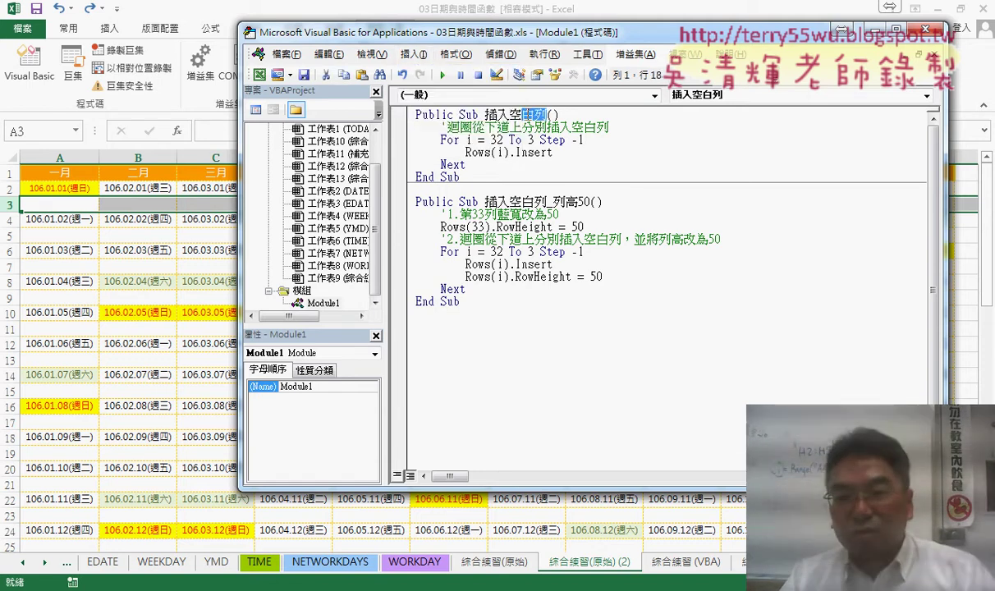
Insert a new public procedure named 刪除空白列 into Module1.
{"action": "left_click", "coordinate": [413, 54]}
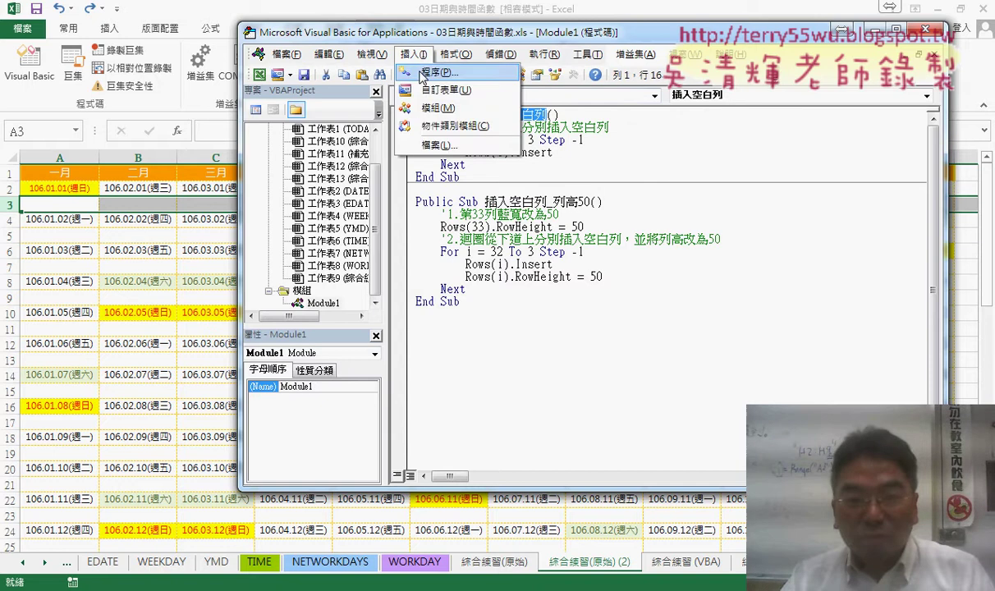
{"action": "left_click", "coordinate": [411, 69]}
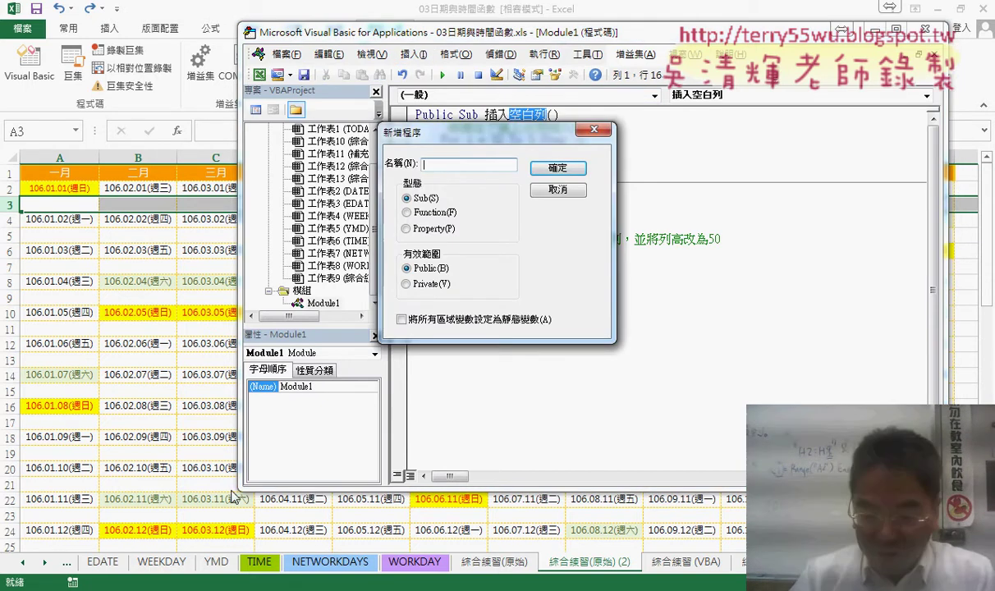
{"action": "type", "text": "刪除空白列"}
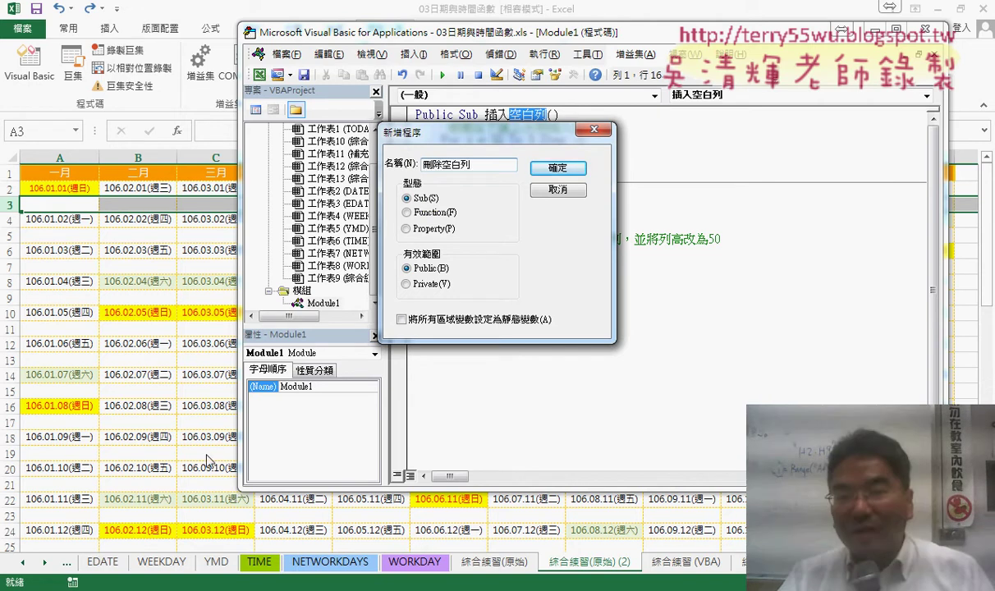
{"action": "left_click", "coordinate": [546, 169]}
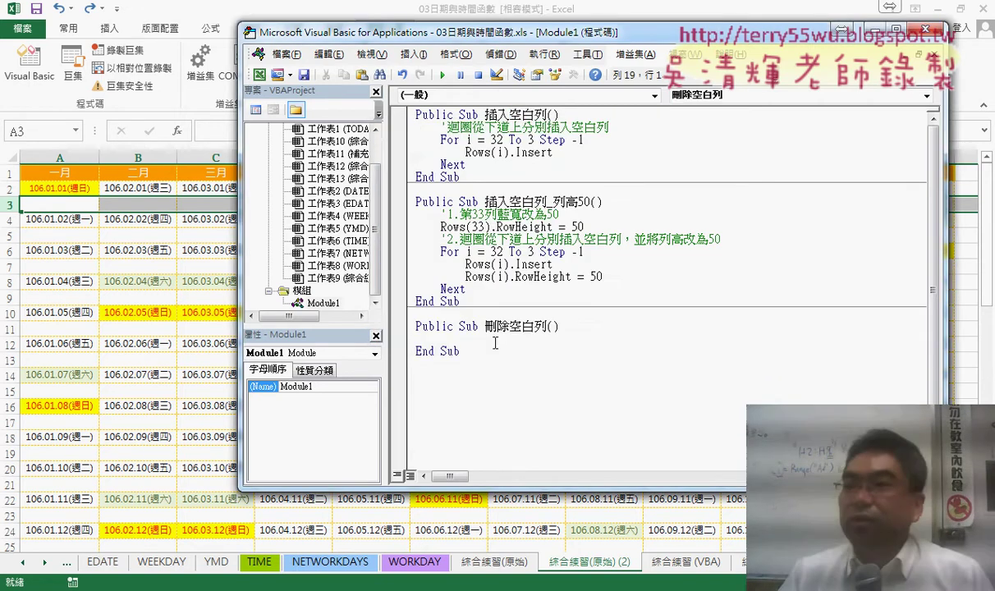
Scroll to the bottom of the calendar and select row 61, the last blank spacer row.
{"action": "left_click", "coordinate": [61, 469]}
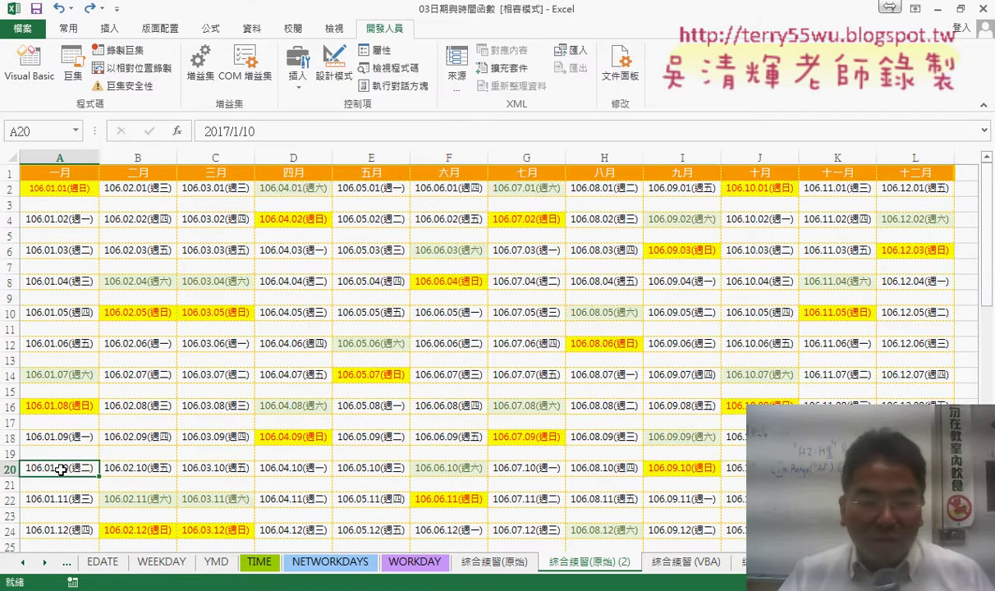
{"action": "scroll", "coordinate": [61, 469], "scroll_direction": "down", "scroll_amount": 8}
{"action": "scroll", "coordinate": [61, 469], "scroll_direction": "down", "scroll_amount": 5}
{"action": "scroll", "coordinate": [60, 470], "scroll_direction": "down", "scroll_amount": 2}
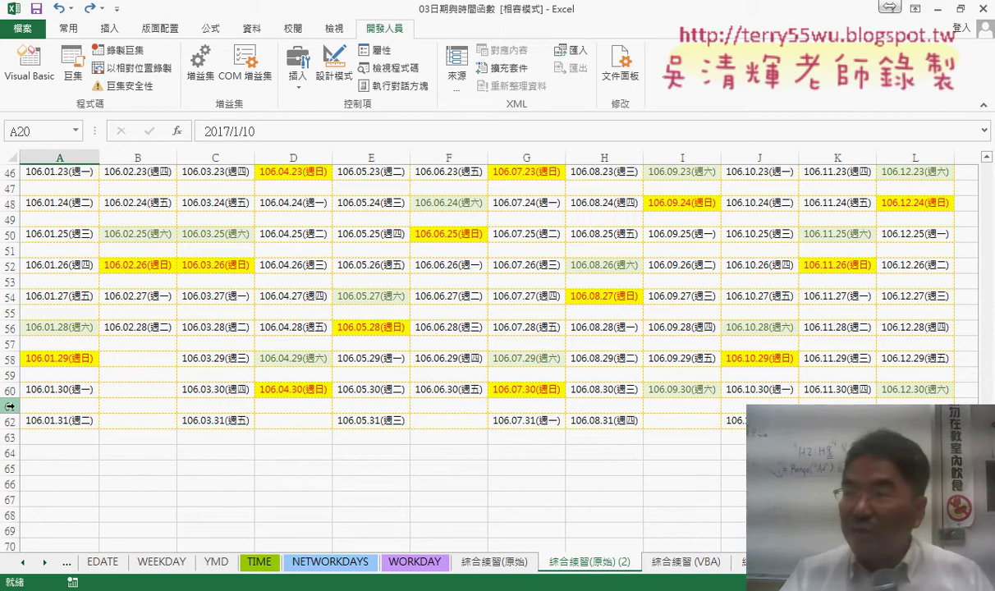
{"action": "scroll", "coordinate": [9, 406], "scroll_direction": "up", "scroll_amount": 4}
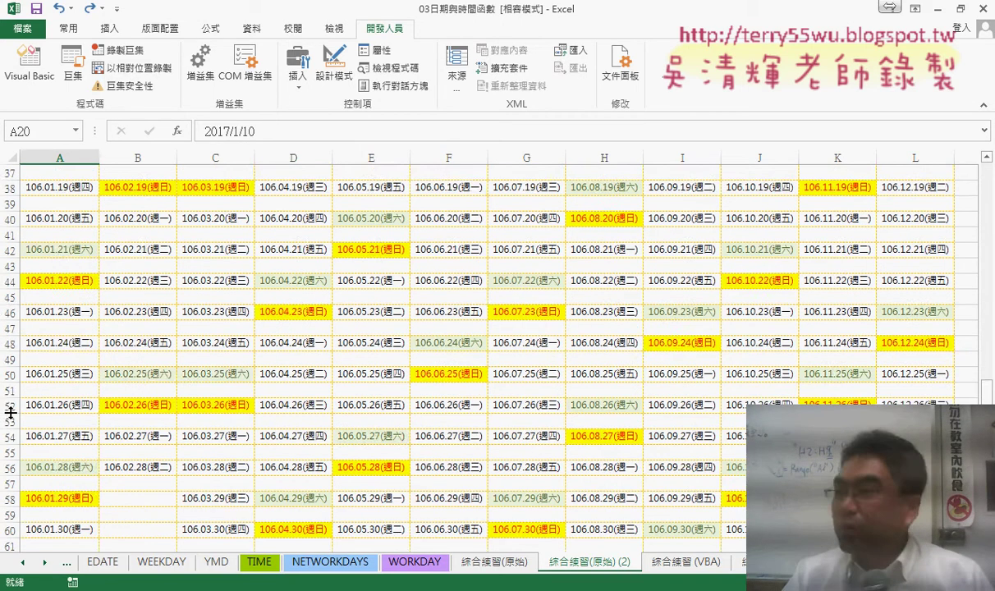
{"action": "scroll", "coordinate": [10, 408], "scroll_direction": "up", "scroll_amount": 5}
{"action": "scroll", "coordinate": [9, 413], "scroll_direction": "up", "scroll_amount": 3}
{"action": "scroll", "coordinate": [10, 413], "scroll_direction": "up", "scroll_amount": 3}
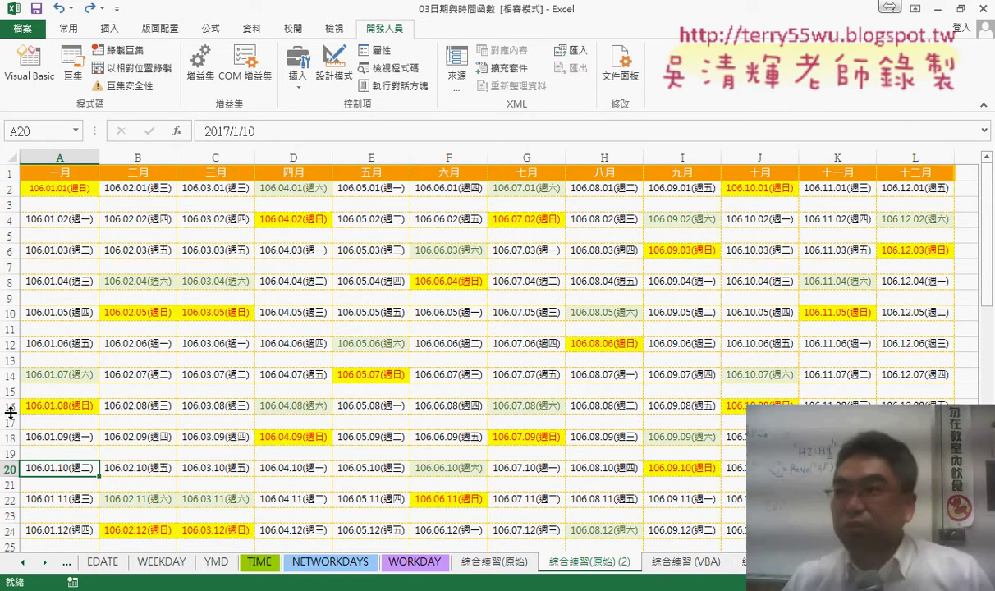
{"action": "scroll", "coordinate": [10, 413], "scroll_direction": "down", "scroll_amount": 7}
{"action": "scroll", "coordinate": [10, 408], "scroll_direction": "down", "scroll_amount": 6}
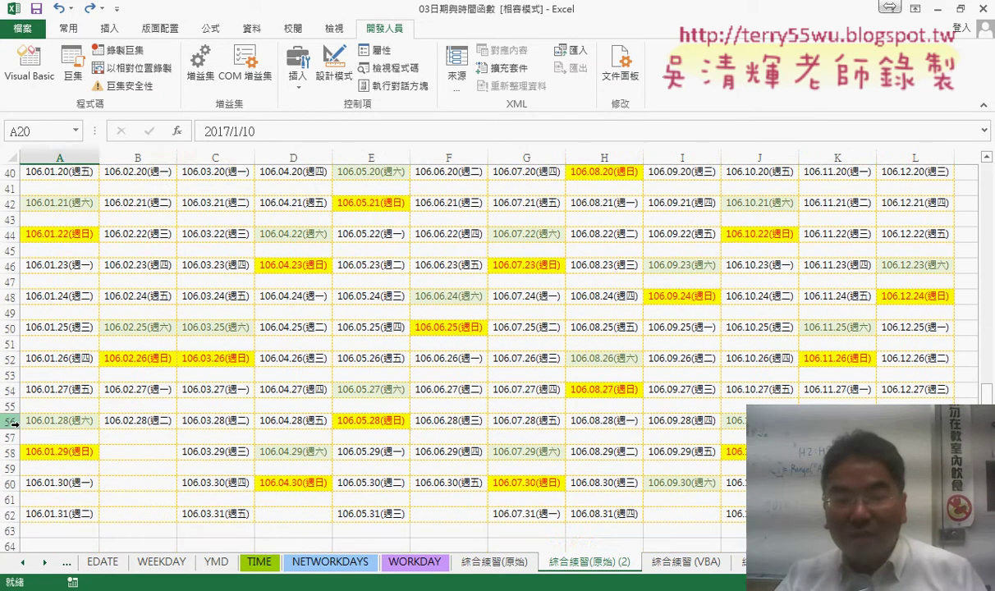
{"action": "scroll", "coordinate": [11, 411], "scroll_direction": "down", "scroll_amount": 2}
{"action": "scroll", "coordinate": [19, 380], "scroll_direction": "down", "scroll_amount": 1}
{"action": "left_click", "coordinate": [10, 359]}
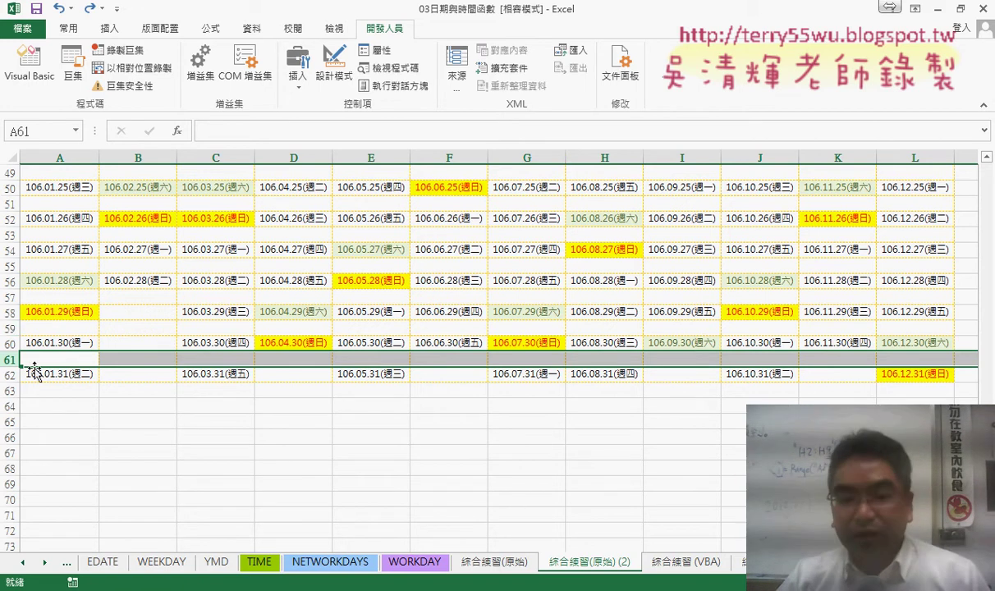
Write the loop skeleton 'For i = 61 To' … 'Next' inside Sub 刪除空白列.
{"action": "left_click", "coordinate": [299, 518]}
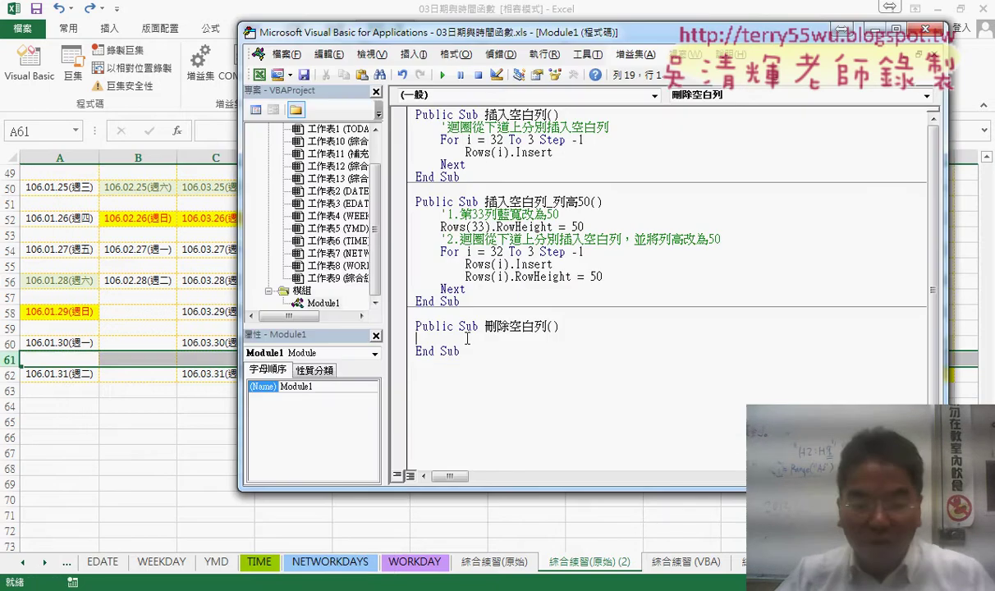
{"action": "key", "text": "Tab"}
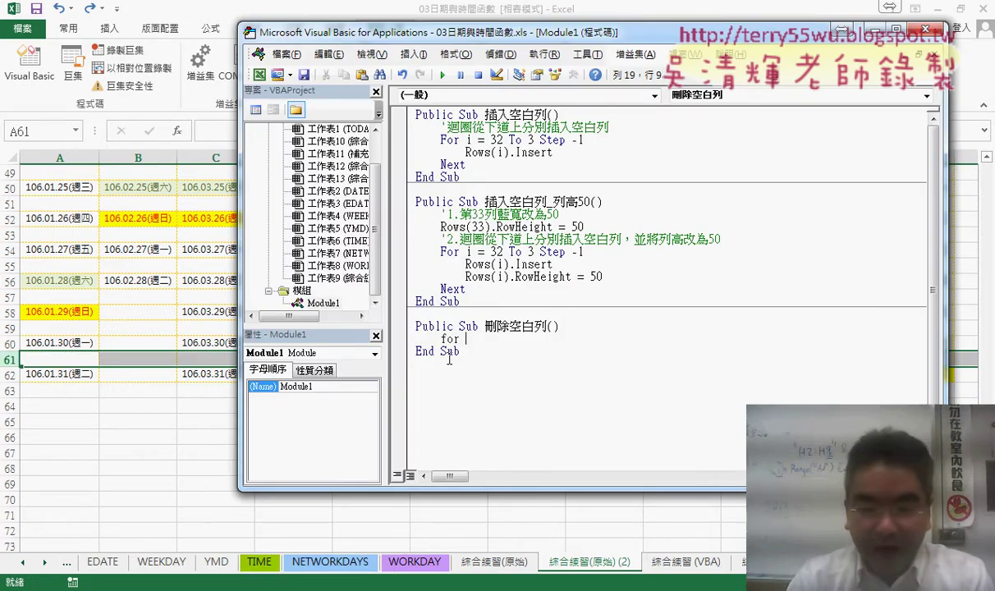
{"action": "type", "text": "i=61 "}
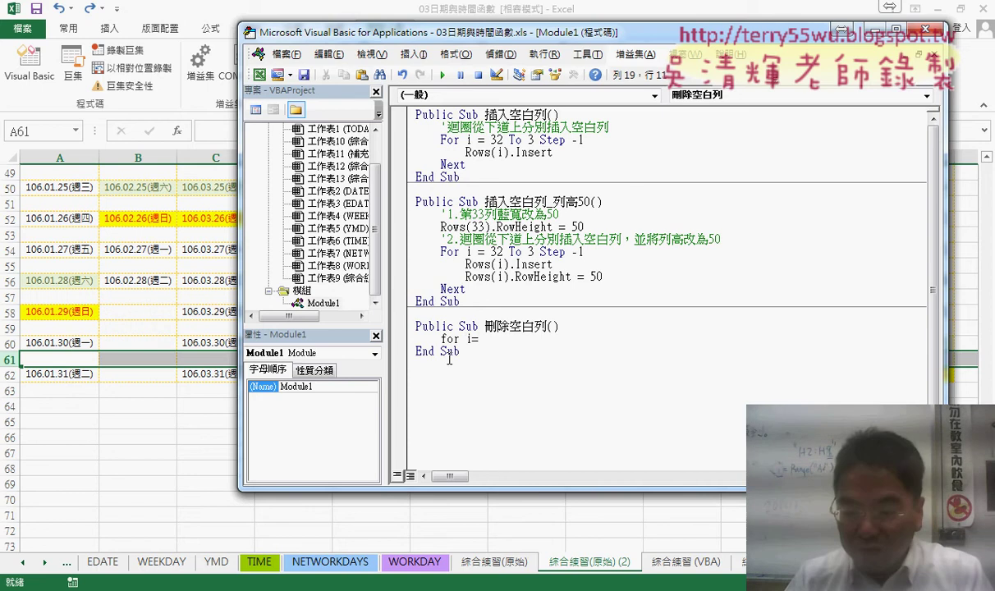
{"action": "type", "text": "to 3"}
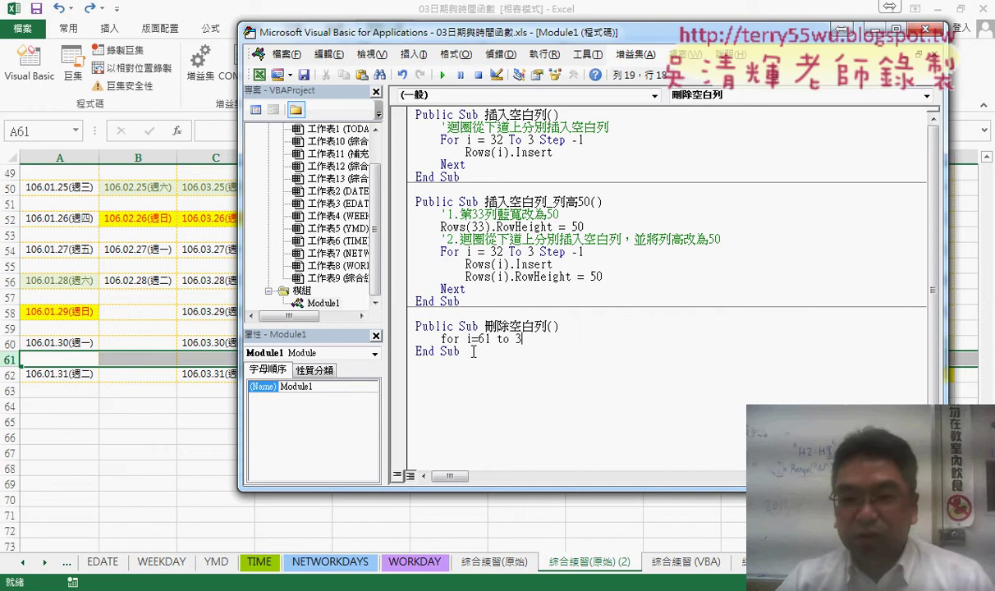
{"action": "key", "text": "Return"}
{"action": "key", "text": "Return"}
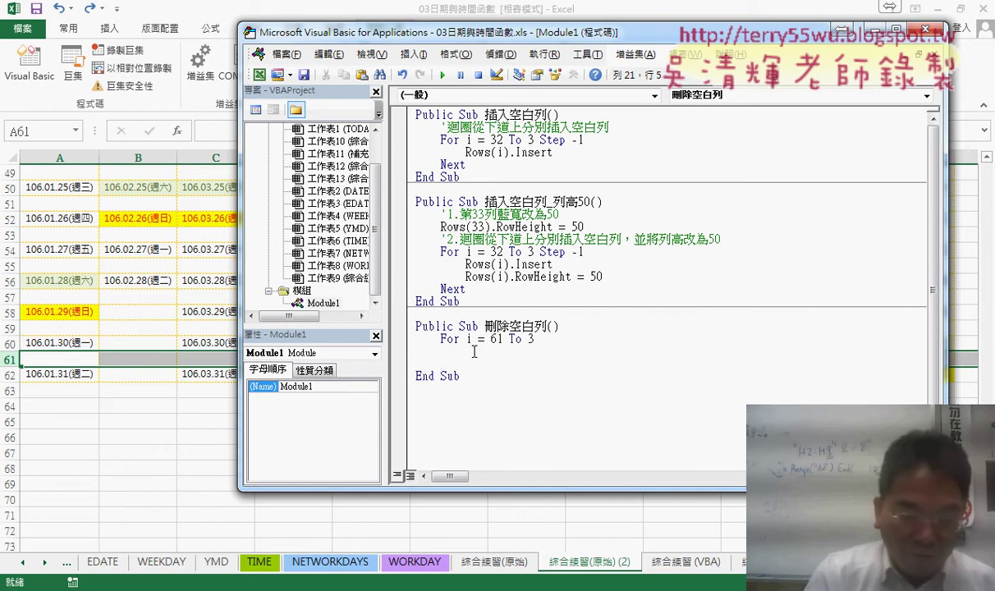
{"action": "type", "text": "next"}
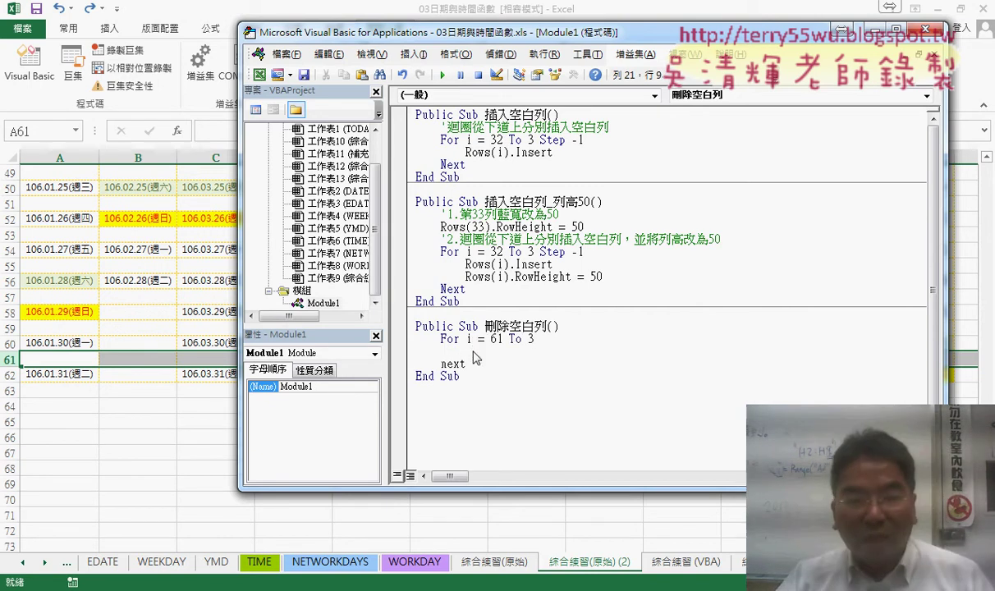
Confirm row 3 is the first spacer row and complete the loop line with 'Step -2'.
{"action": "left_click", "coordinate": [9, 249]}
{"action": "scroll", "coordinate": [115, 277], "scroll_direction": "up", "scroll_amount": 5}
{"action": "scroll", "coordinate": [114, 277], "scroll_direction": "up", "scroll_amount": 9}
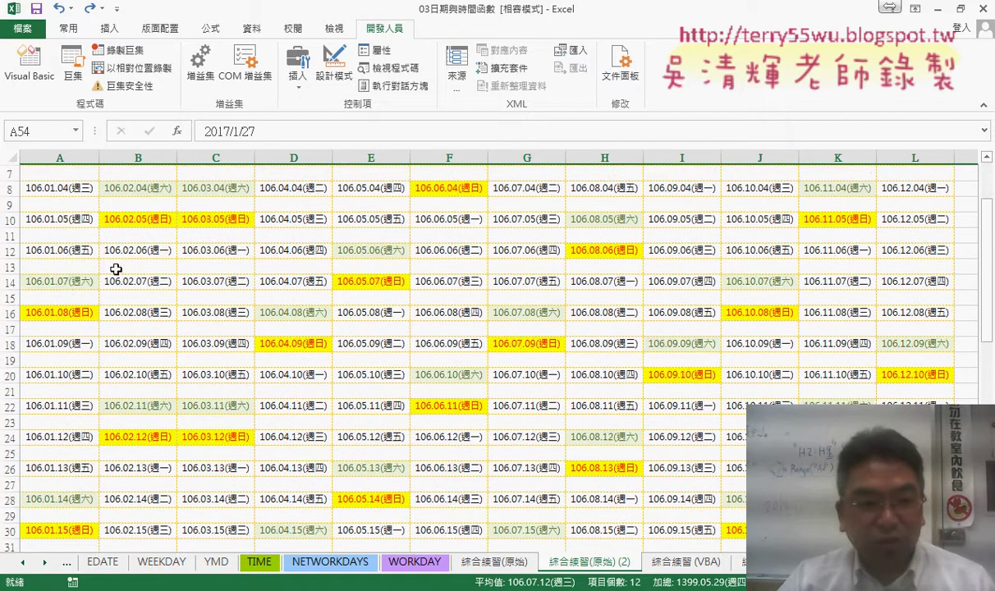
{"action": "scroll", "coordinate": [114, 277], "scroll_direction": "up", "scroll_amount": 2}
{"action": "left_click", "coordinate": [11, 202]}
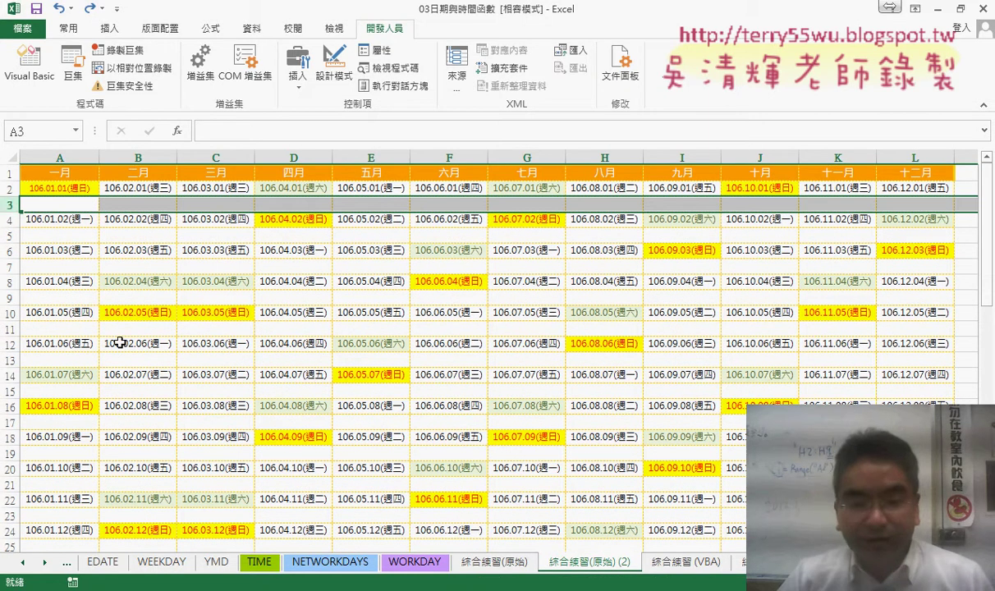
{"action": "mouse_move", "coordinate": [210, 587]}
{"action": "left_click", "coordinate": [386, 496]}
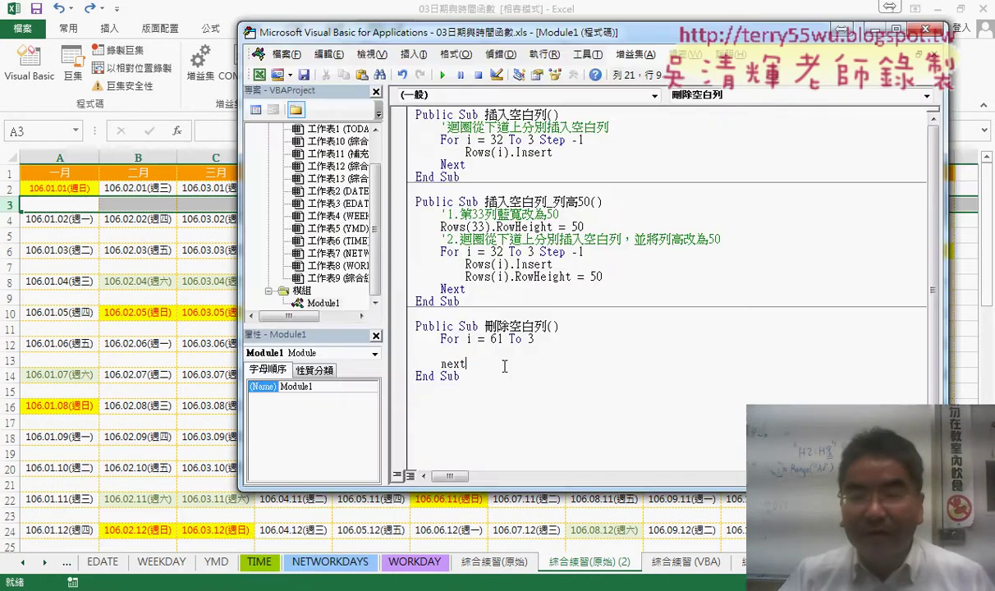
{"action": "key", "text": "Up"}
{"action": "key", "text": "Up"}
{"action": "key", "text": "End"}
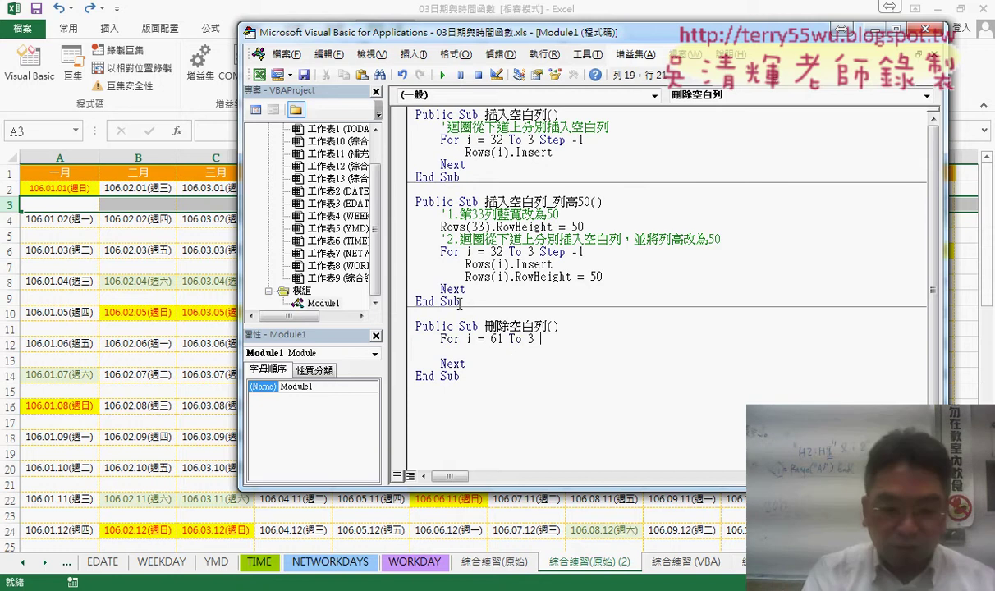
{"action": "type", "text": "st"}
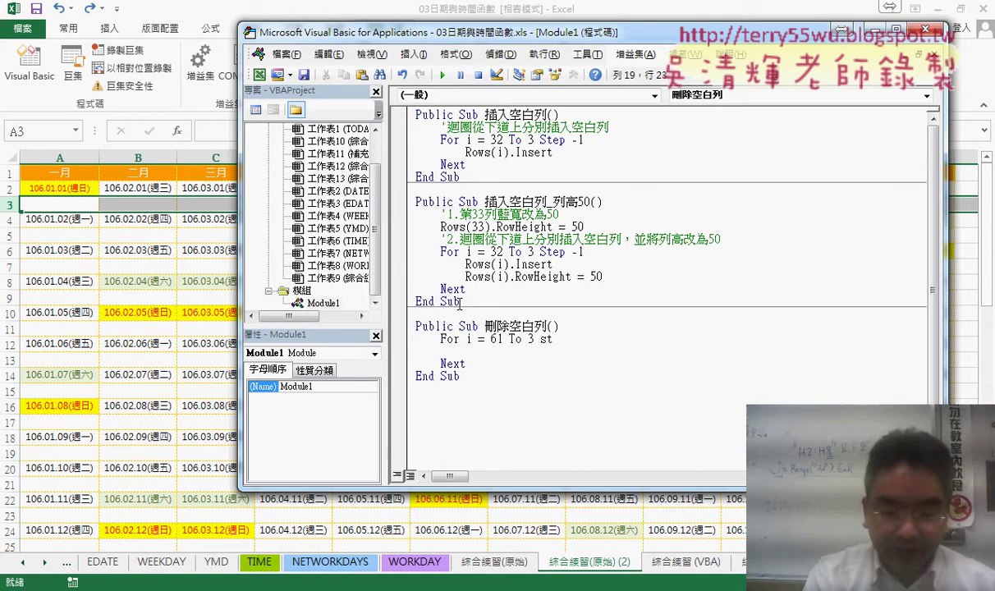
{"action": "type", "text": "ep"}
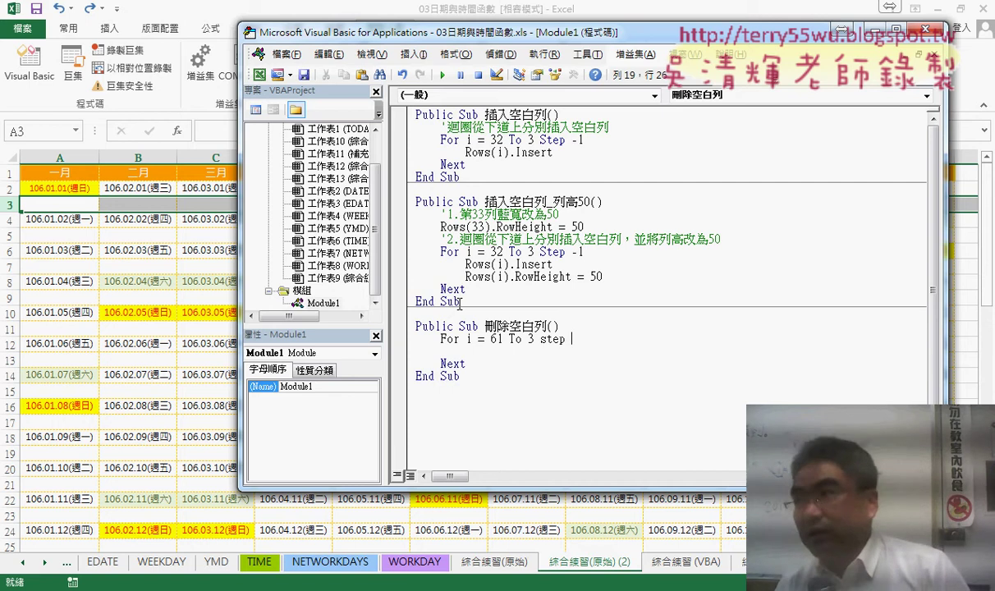
{"action": "type", "text": " -"}
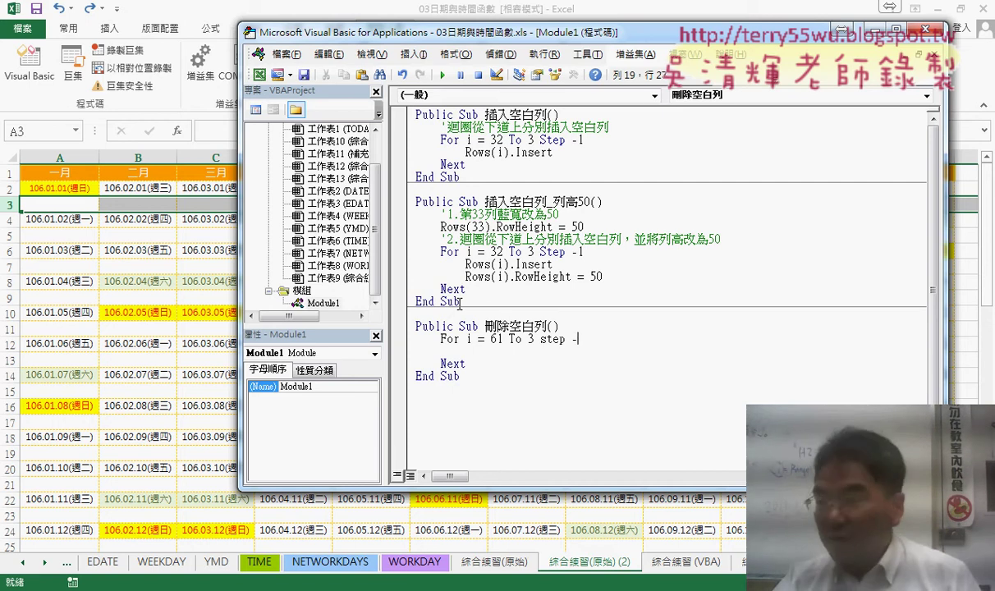
{"action": "type", "text": "2"}
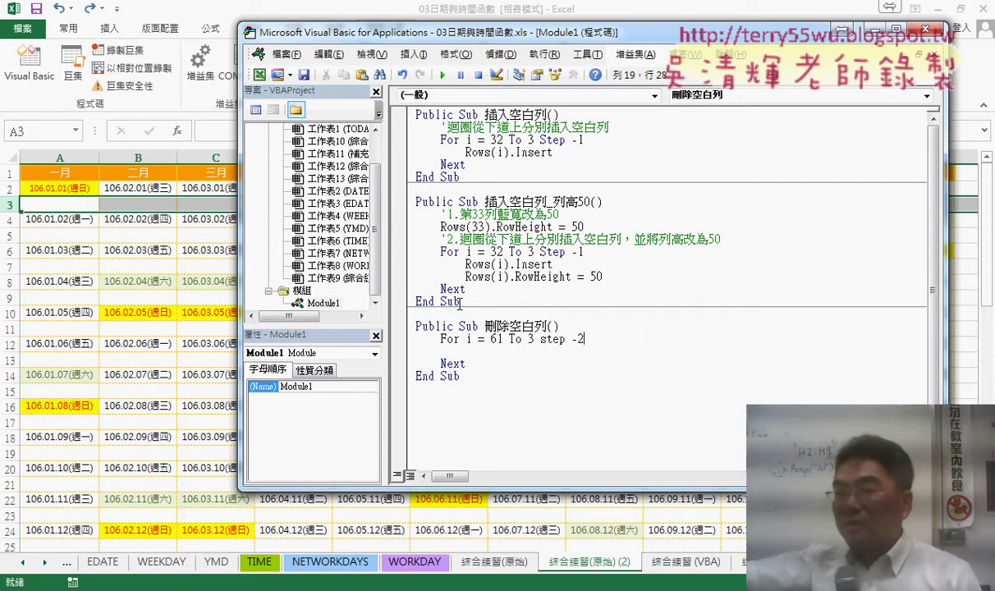
Add Rows(i).Delete as the body of the 刪除空白列 loop.
{"action": "left_click", "coordinate": [79, 483]}
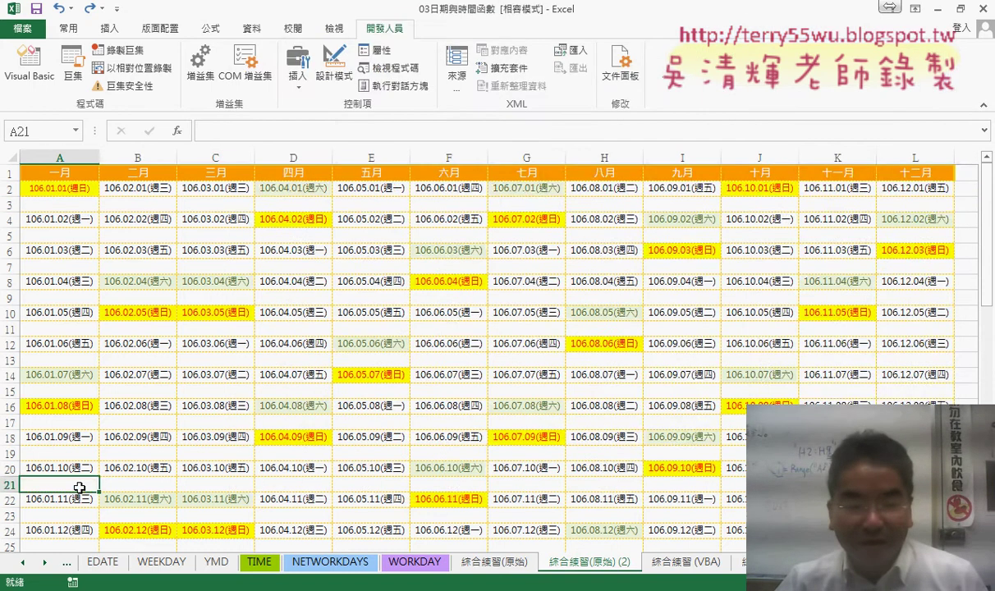
{"action": "scroll", "coordinate": [82, 482], "scroll_direction": "down", "scroll_amount": 7}
{"action": "scroll", "coordinate": [82, 483], "scroll_direction": "down", "scroll_amount": 6}
{"action": "scroll", "coordinate": [82, 483], "scroll_direction": "down", "scroll_amount": 3}
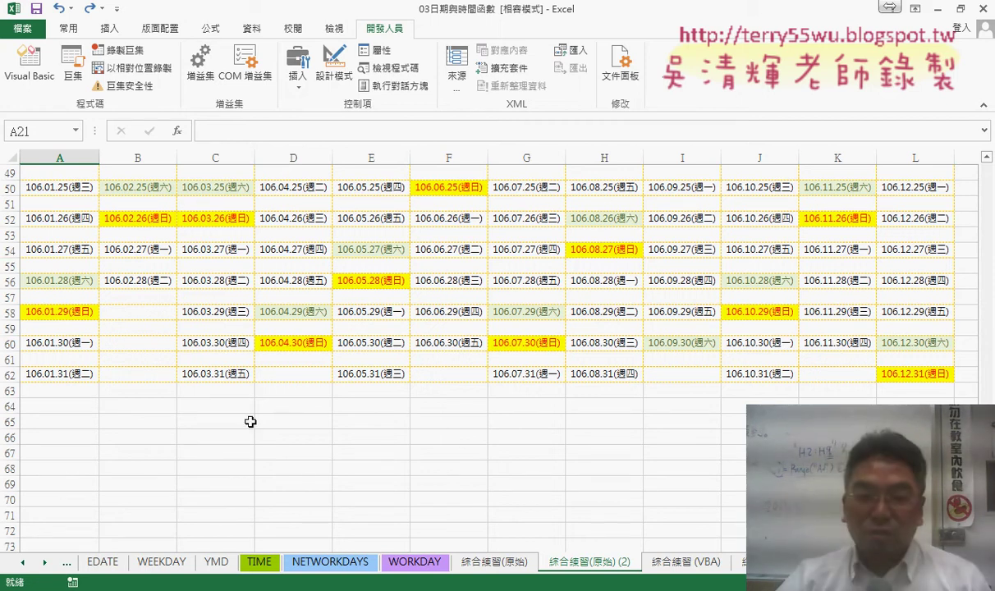
{"action": "left_click", "coordinate": [320, 497]}
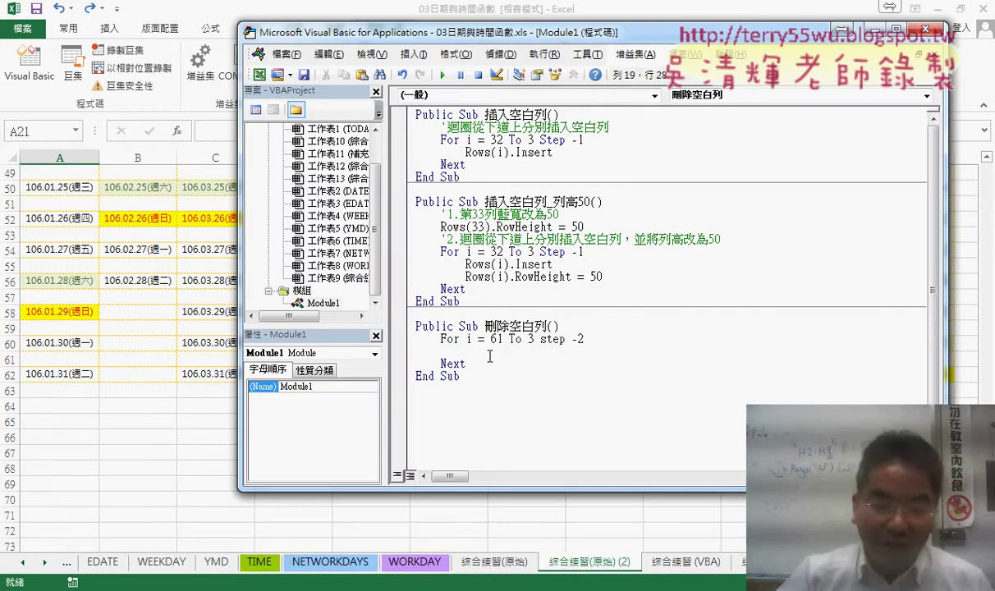
{"action": "key", "text": "Down"}
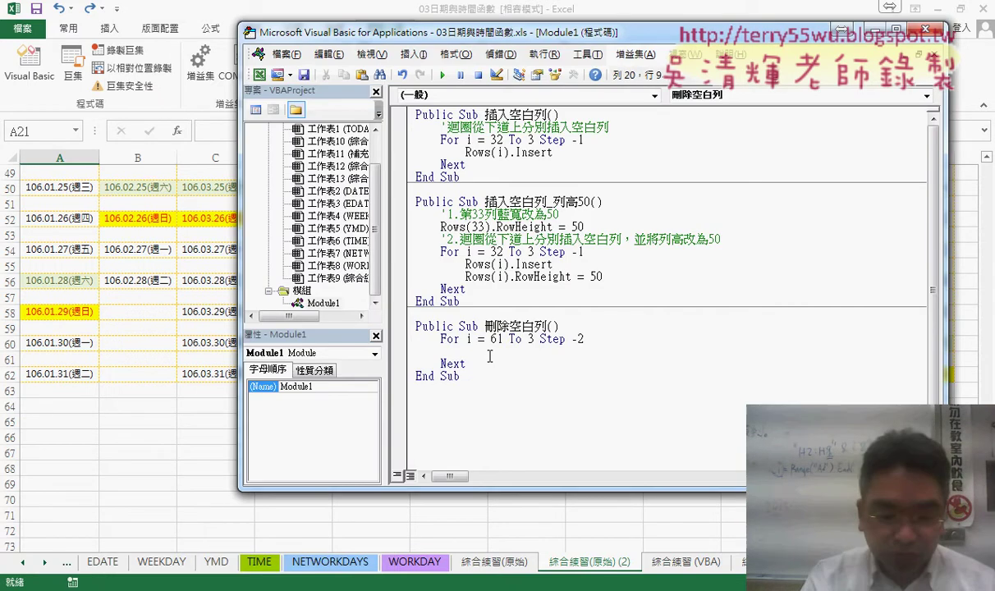
{"action": "type", "text": "ro"}
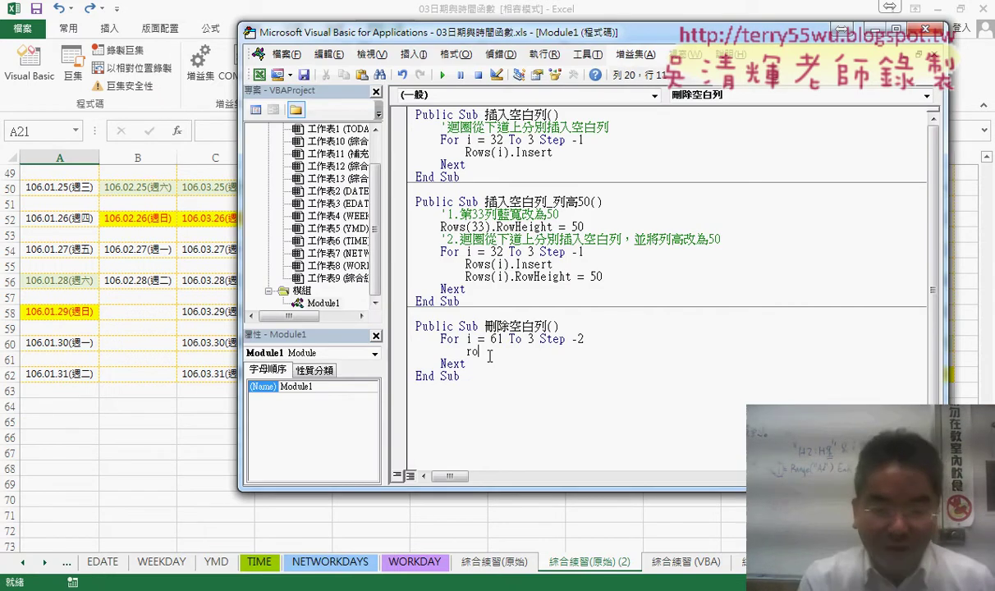
{"action": "type", "text": "ws"}
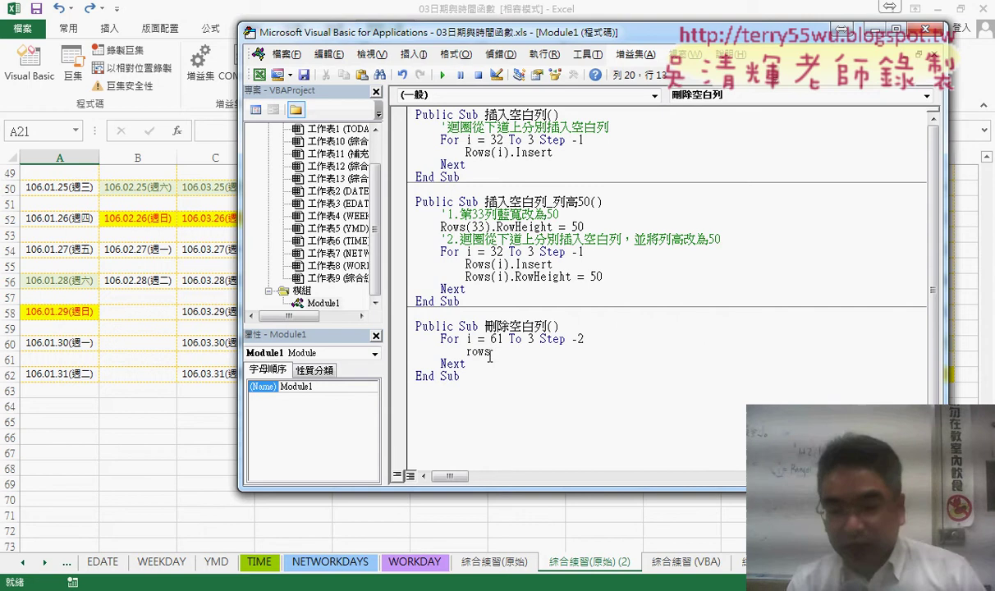
{"action": "type", "text": "("}
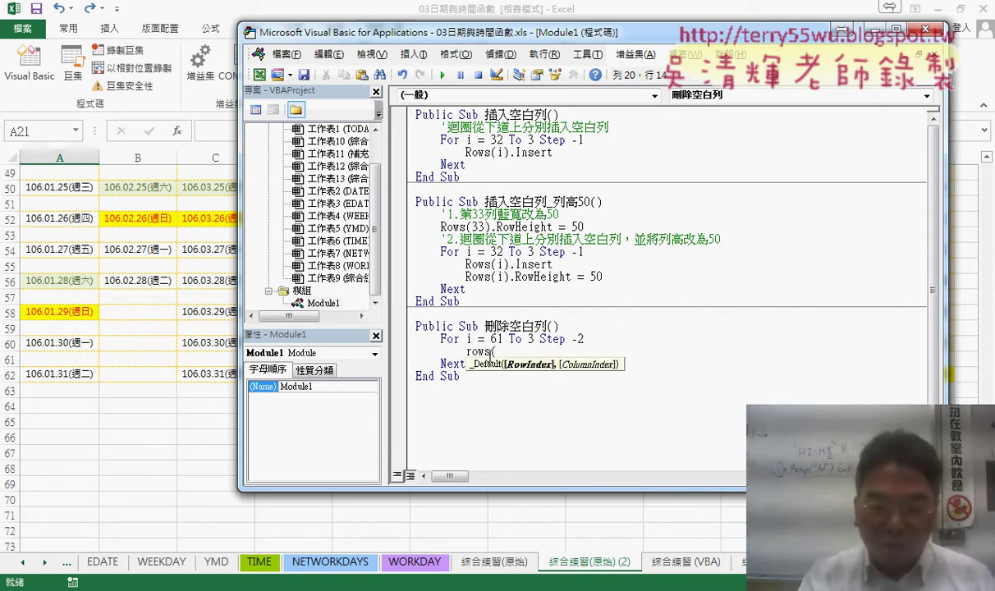
{"action": "type", "text": "i)"}
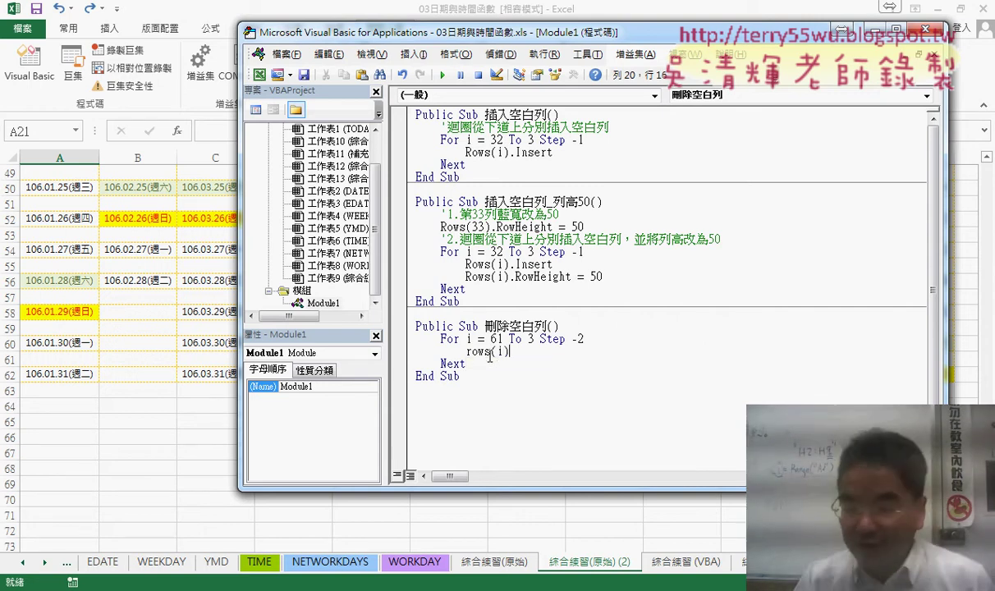
{"action": "type", "text": ".d"}
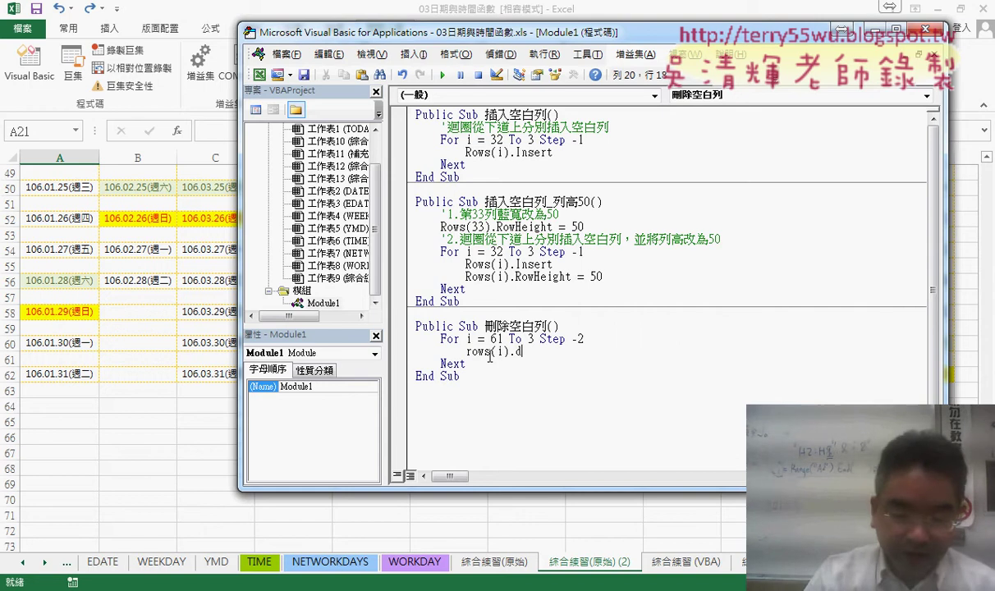
{"action": "type", "text": "elete"}
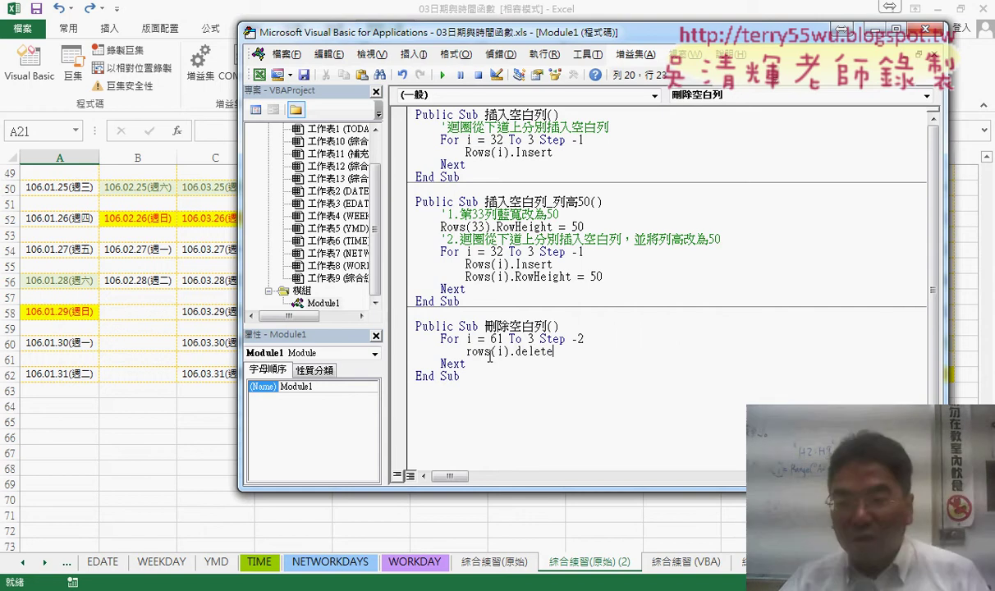
Highlight Delete and then the whole Rows(i).Delete statement to explain them.
{"action": "left_click", "coordinate": [531, 377]}
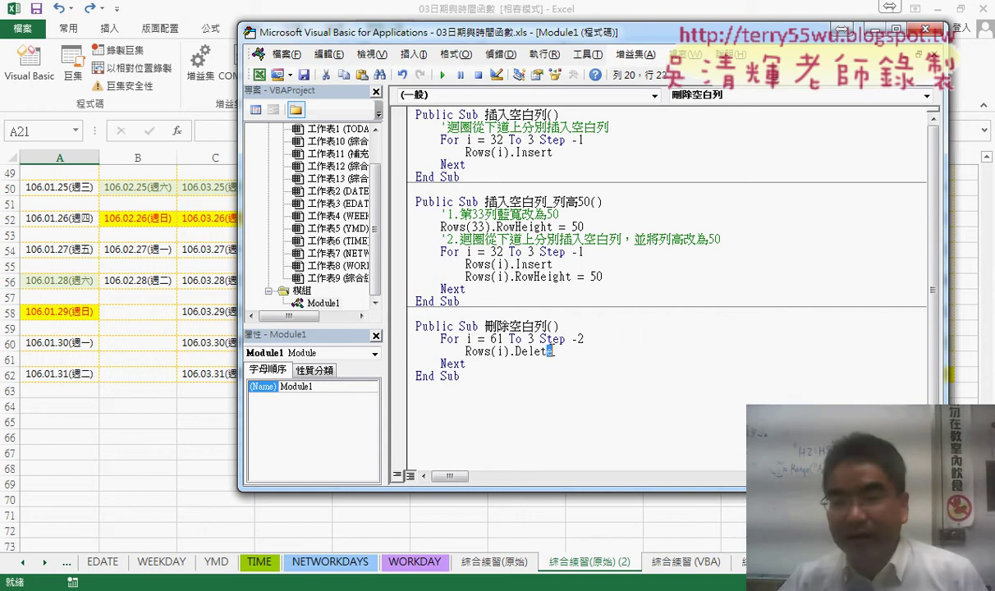
{"action": "double_click", "coordinate": [534, 351]}
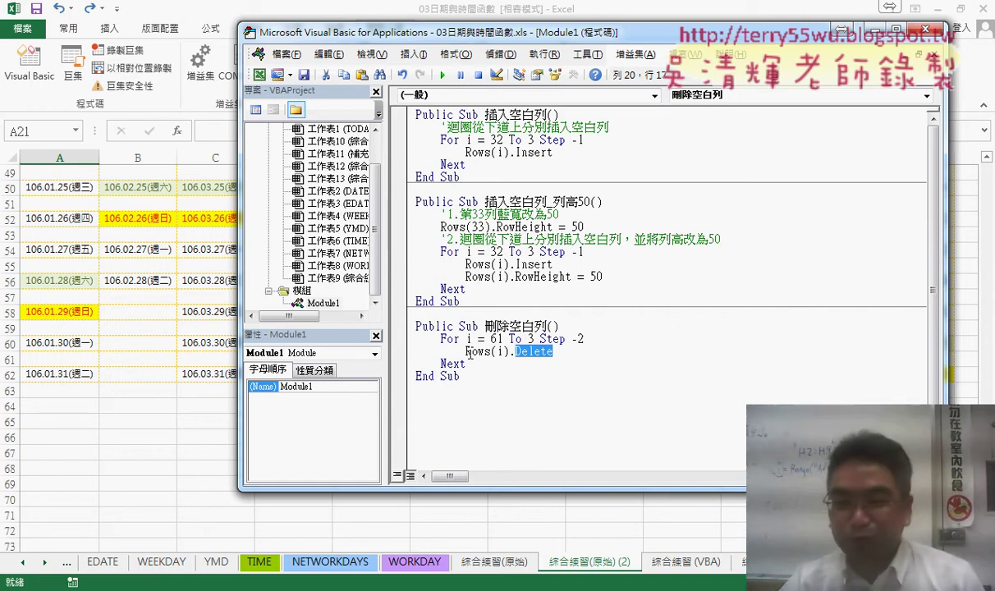
{"action": "left_click", "coordinate": [568, 382]}
{"action": "left_click_drag", "start_coordinate": [555, 351], "coordinate": [465, 351]}
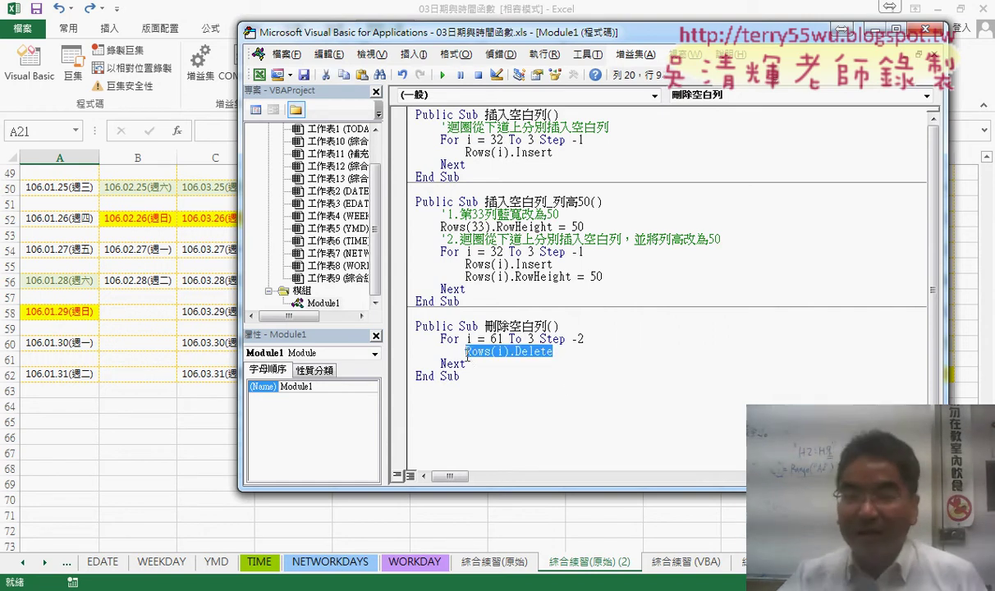
{"action": "left_click", "coordinate": [533, 383]}
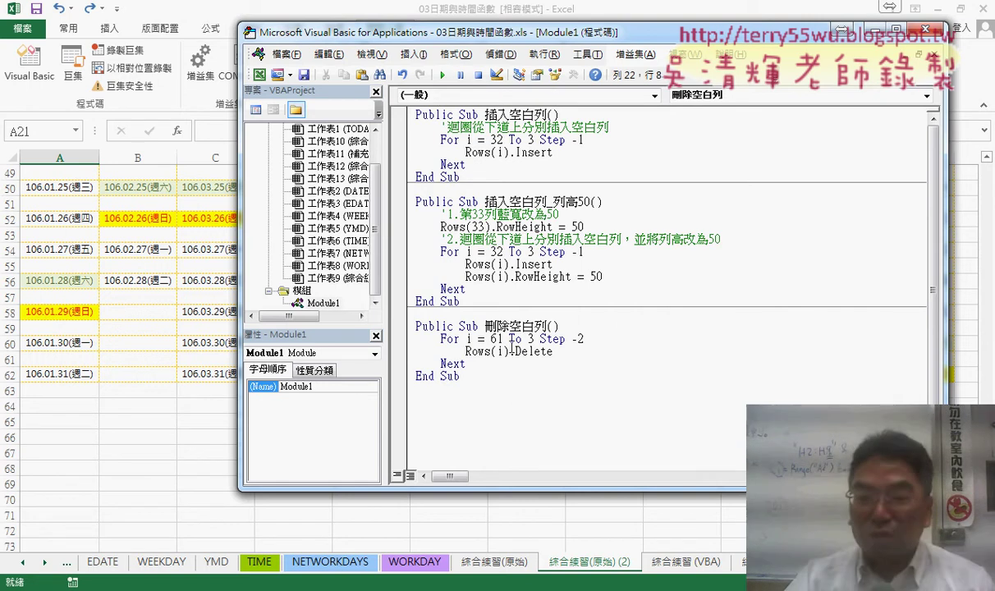
Step through 刪除空白列 with F8, deleting row 61 and the next spacer, then continue to finish.
{"action": "key", "text": "F8"}
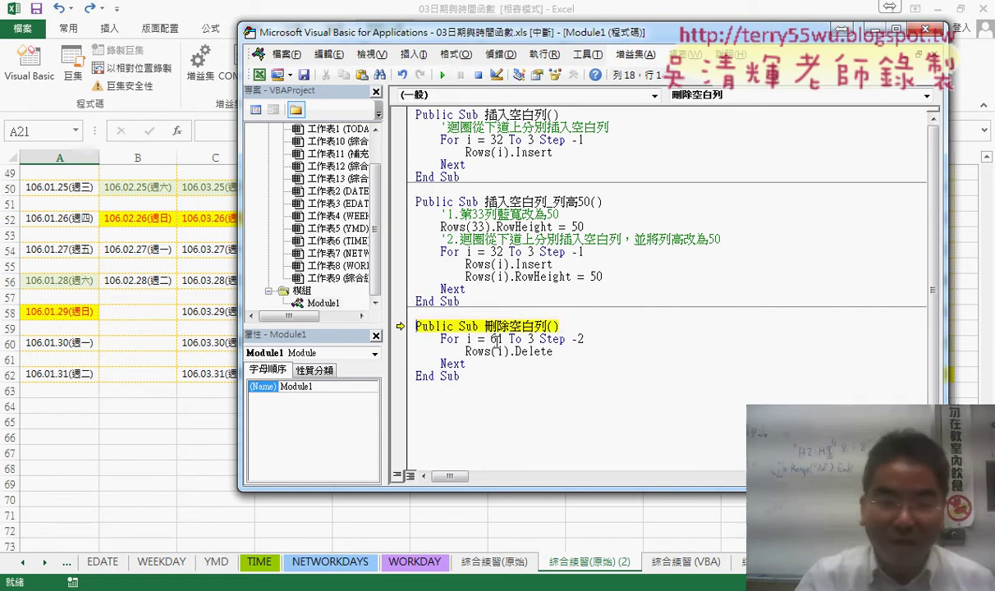
{"action": "key", "text": "F8"}
{"action": "key", "text": "F8"}
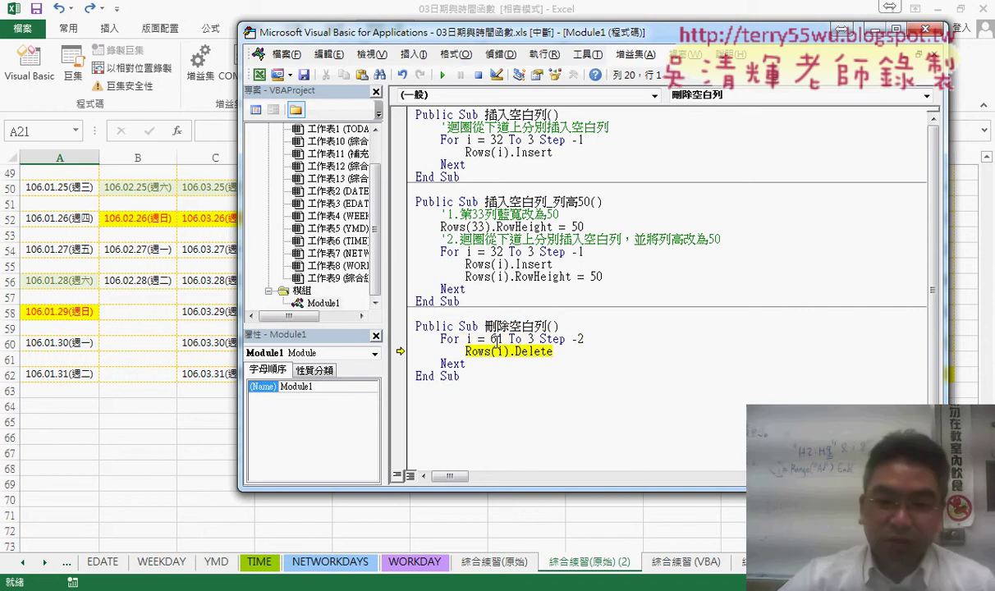
{"action": "mouse_move", "coordinate": [467, 340]}
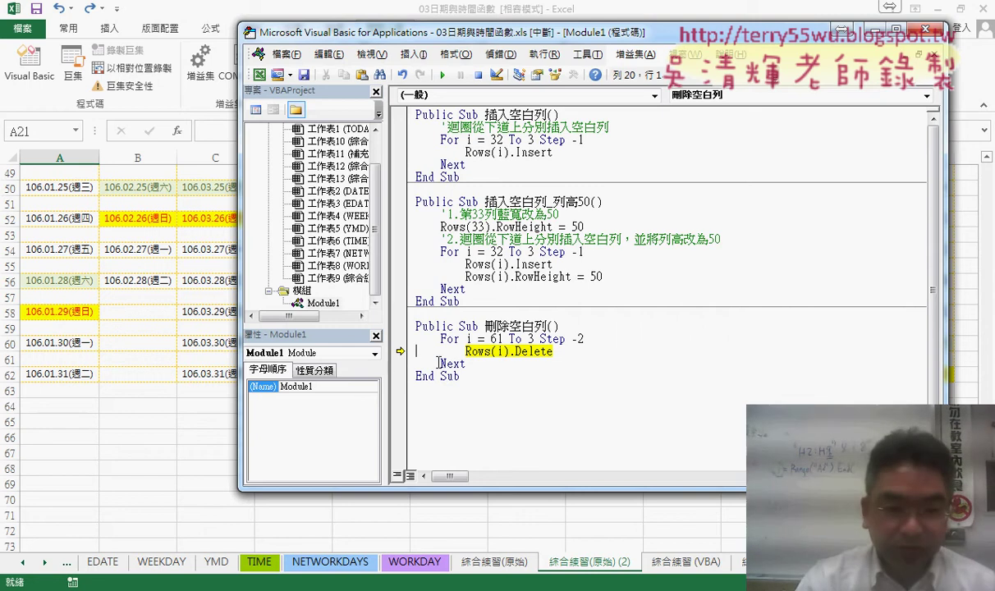
{"action": "key", "text": "F8"}
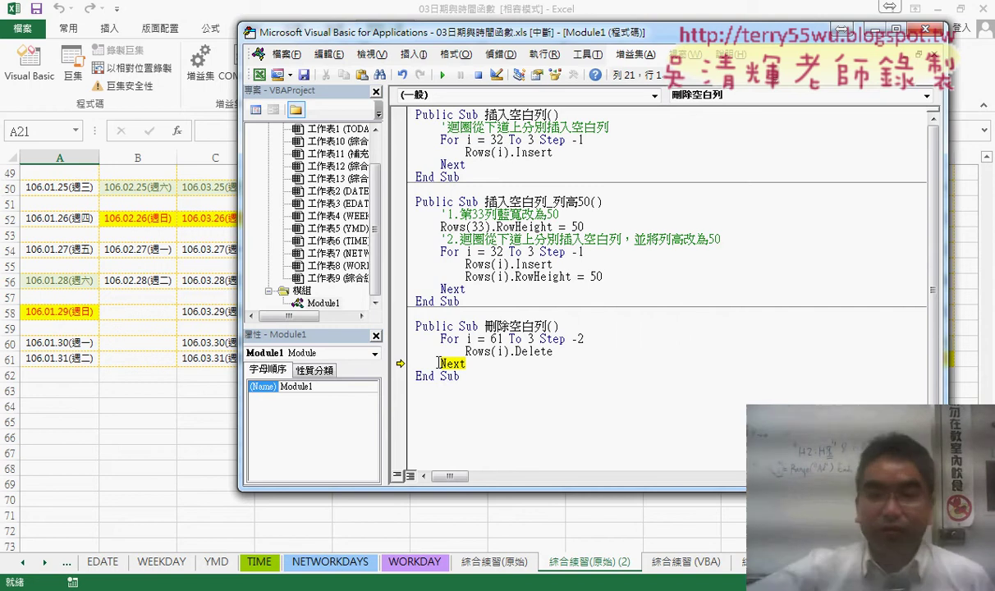
{"action": "key", "text": "F8"}
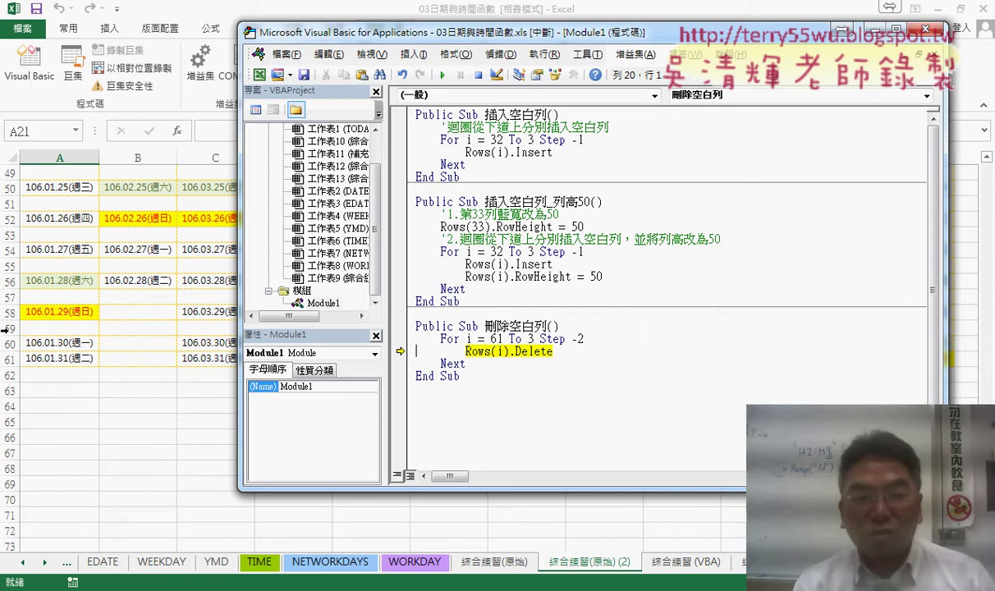
{"action": "key", "text": "F8"}
{"action": "key", "text": "F8"}
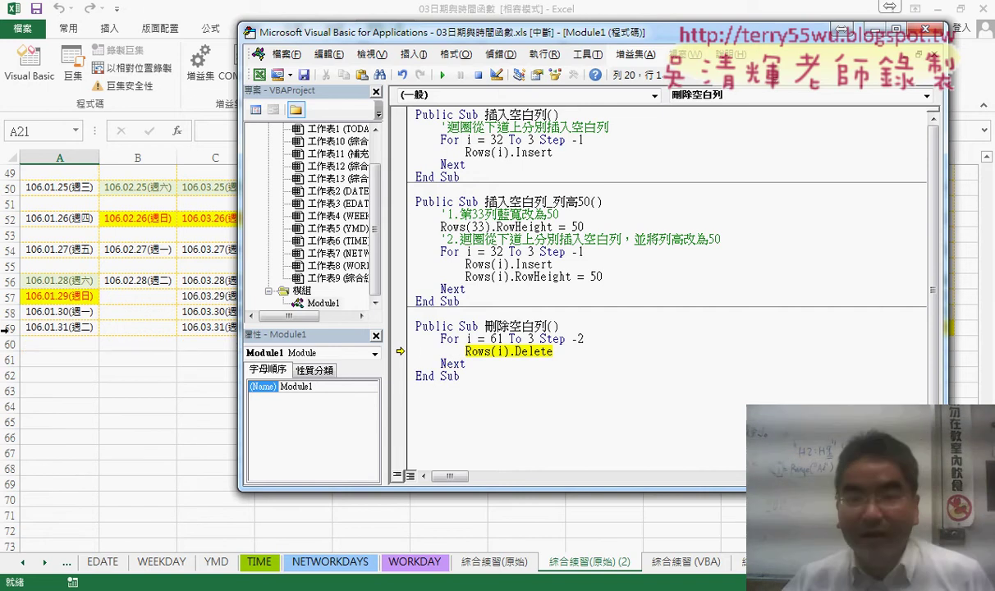
{"action": "left_click", "coordinate": [444, 76]}
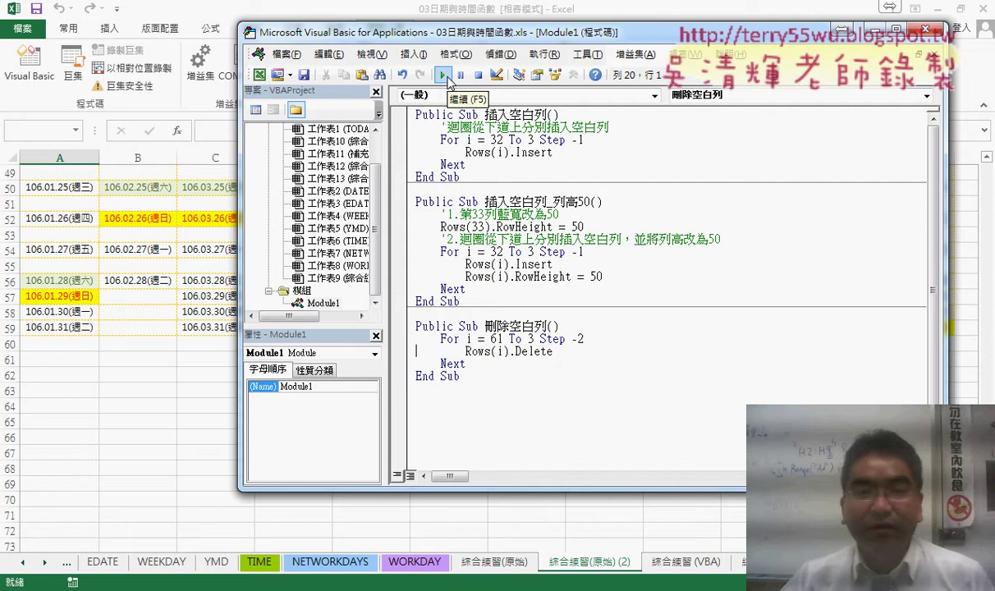
{"action": "left_click", "coordinate": [141, 309]}
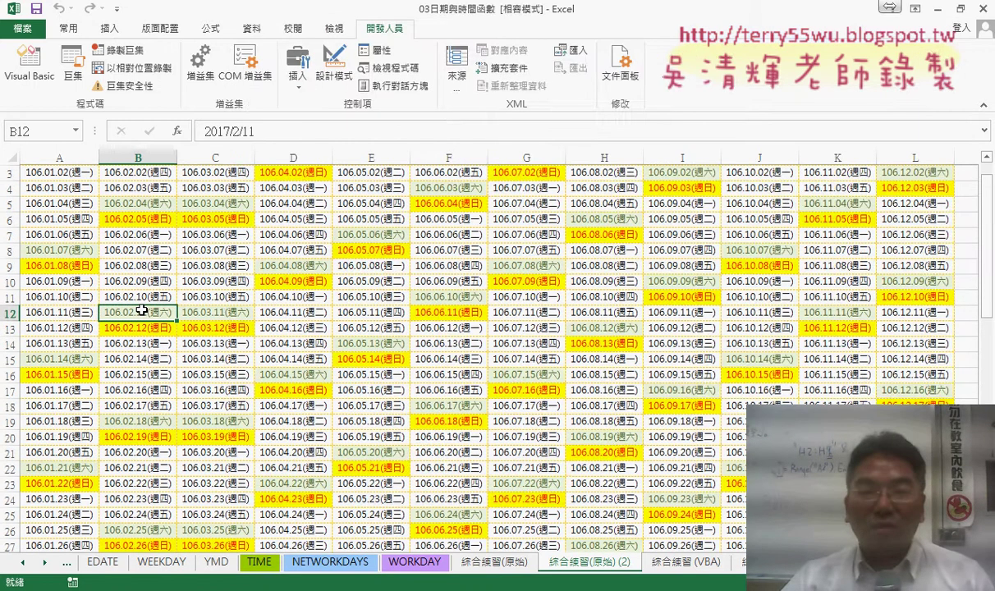
Open the Visual Basic editor and select the code of the 刪除空白列 macro.
{"action": "scroll", "coordinate": [141, 309], "scroll_direction": "up", "scroll_amount": 1}
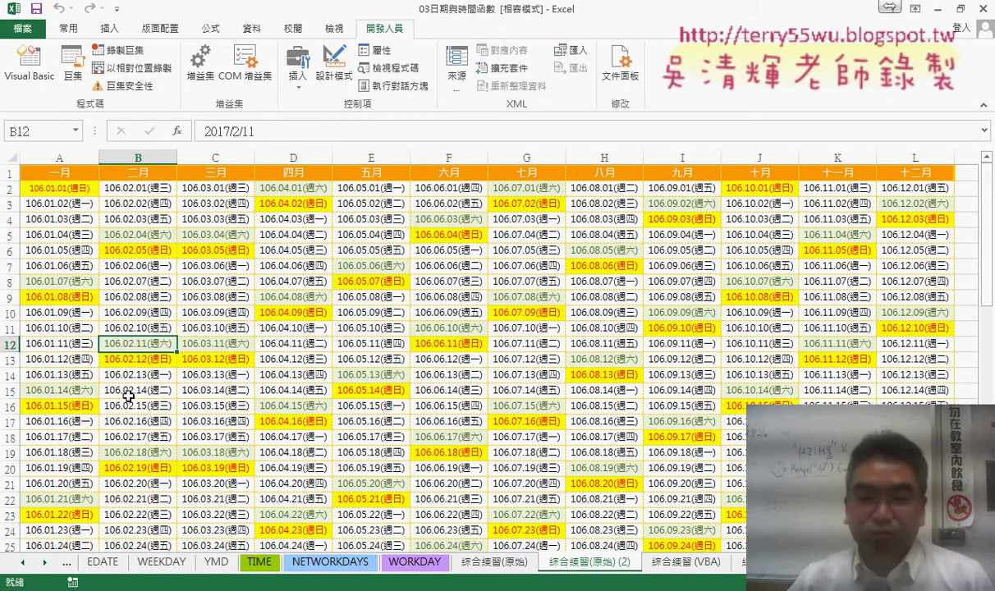
{"action": "left_click", "coordinate": [29, 65]}
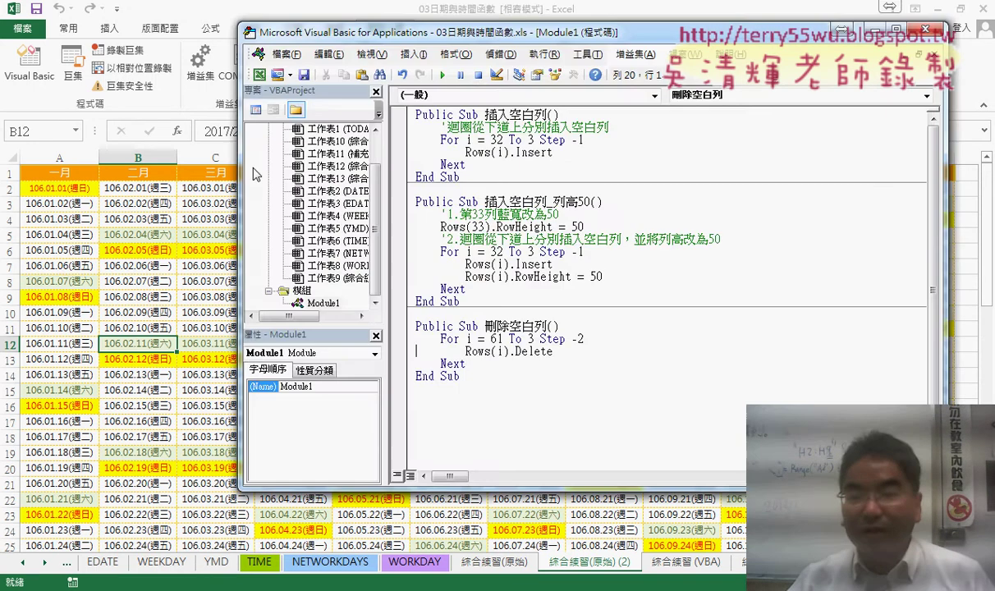
{"action": "left_click_drag", "start_coordinate": [464, 376], "coordinate": [406, 333]}
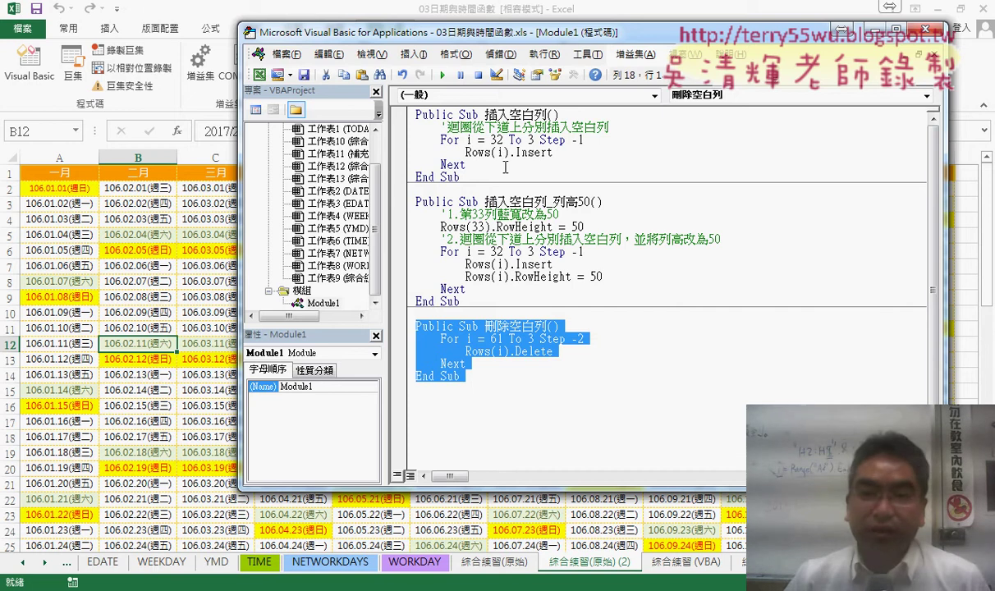
Return to the calendar worksheet and select row 32, the last date row holding 106.01.31.
{"action": "left_click", "coordinate": [484, 175]}
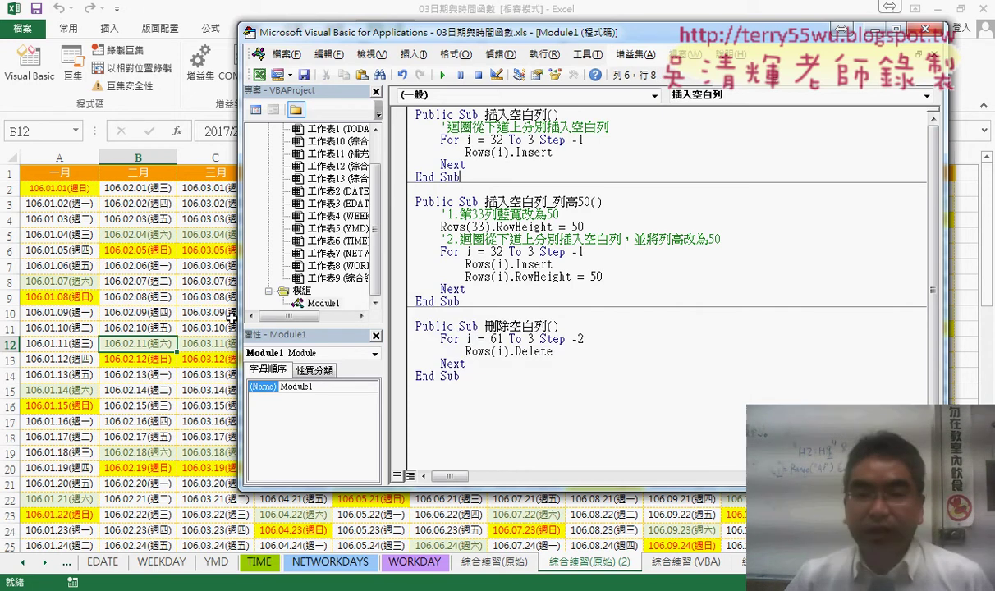
{"action": "left_click", "coordinate": [46, 355]}
{"action": "scroll", "coordinate": [126, 380], "scroll_direction": "down", "scroll_amount": 3}
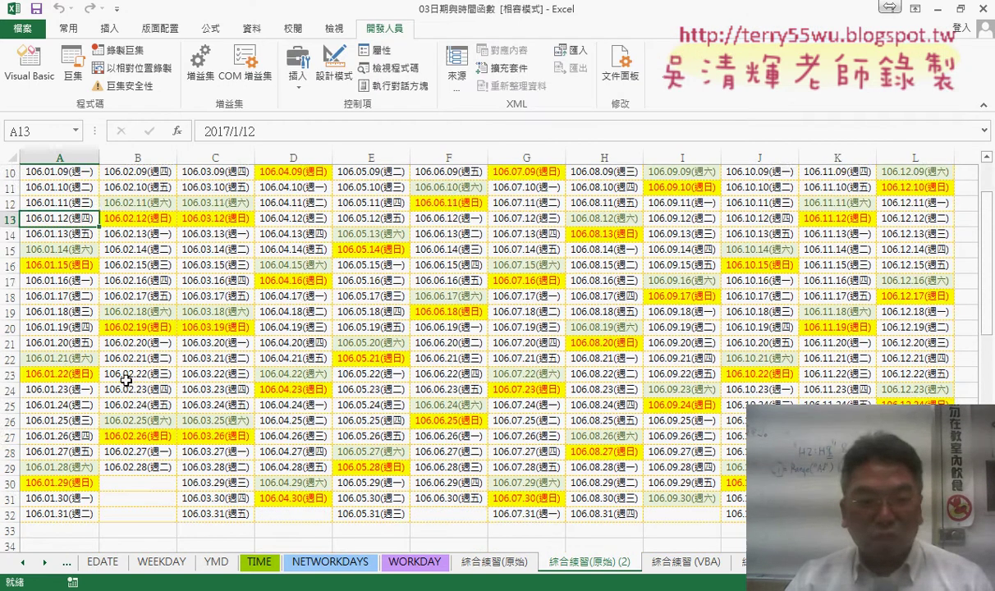
{"action": "scroll", "coordinate": [126, 380], "scroll_direction": "down", "scroll_amount": 3}
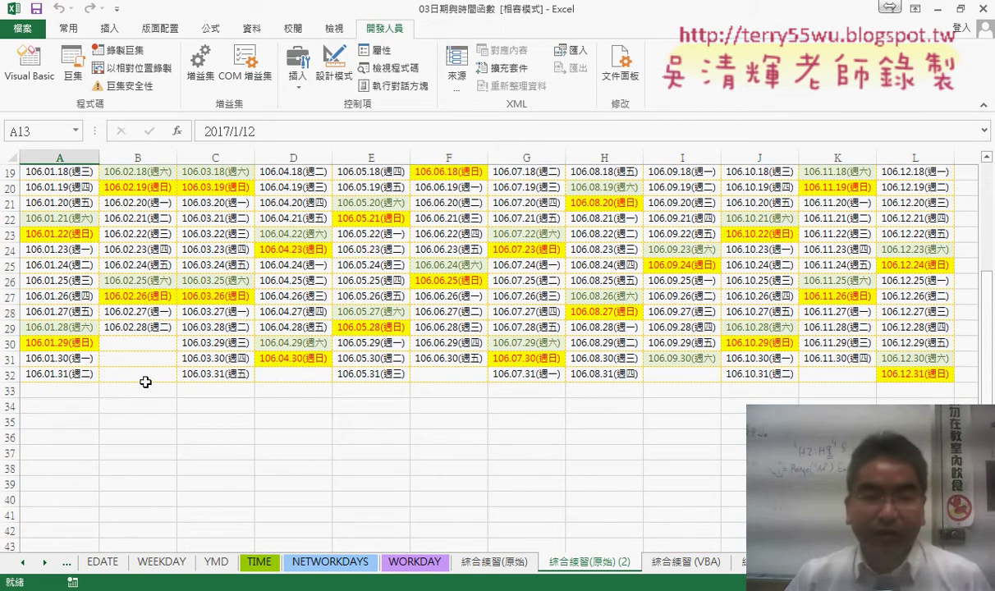
{"action": "left_click", "coordinate": [11, 374]}
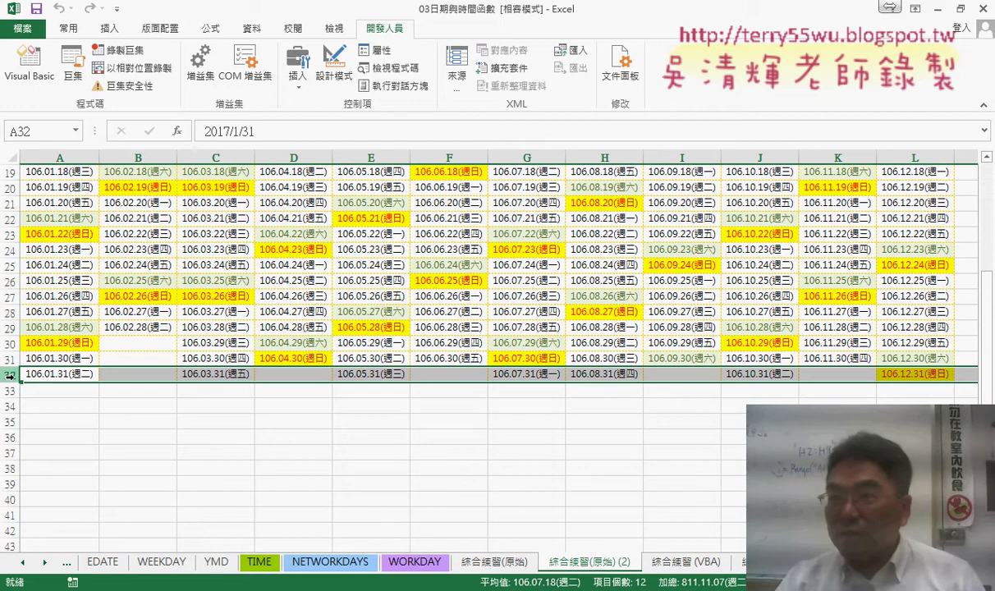
{"action": "scroll", "coordinate": [10, 375], "scroll_direction": "up", "scroll_amount": 3}
{"action": "scroll", "coordinate": [10, 361], "scroll_direction": "up", "scroll_amount": 3}
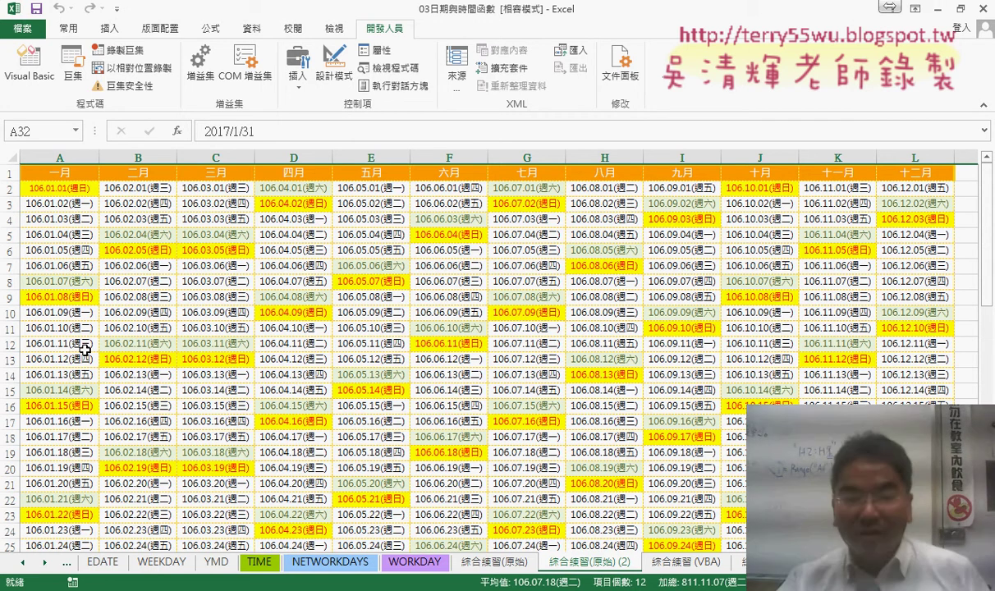
{"action": "scroll", "coordinate": [85, 350], "scroll_direction": "down", "scroll_amount": 5}
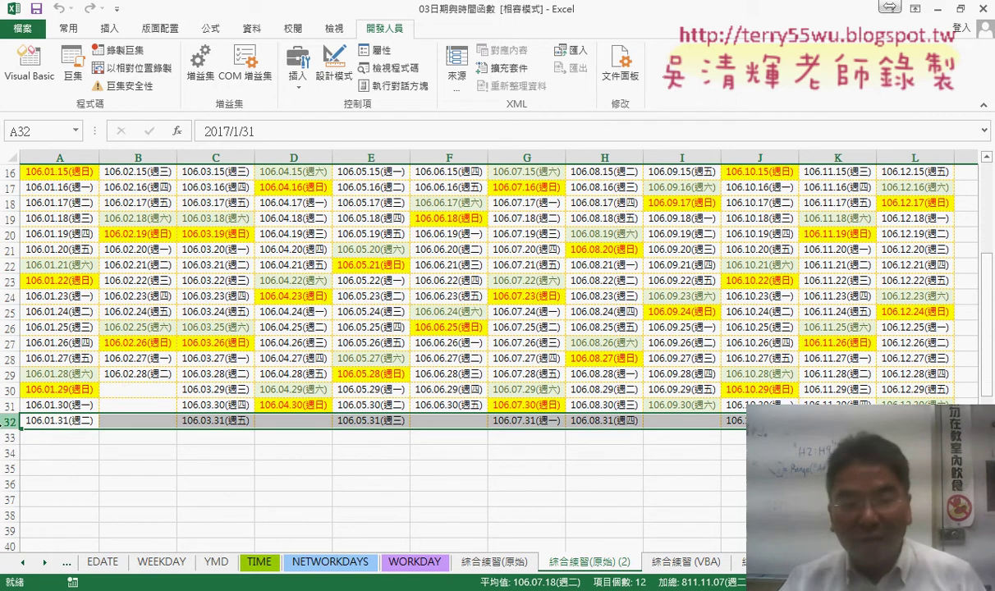
{"action": "right_click", "coordinate": [55, 422]}
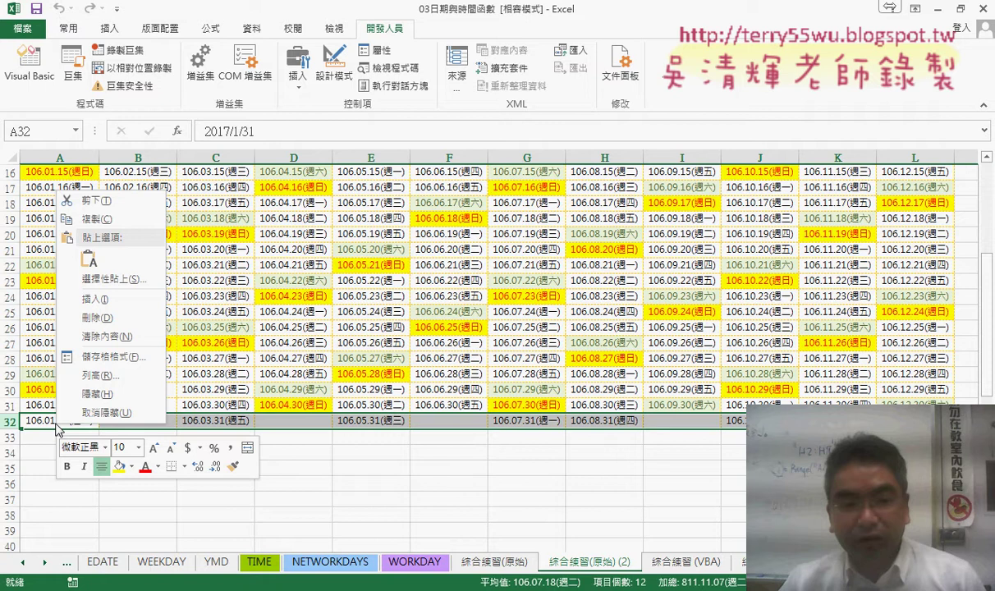
{"action": "left_click", "coordinate": [98, 289]}
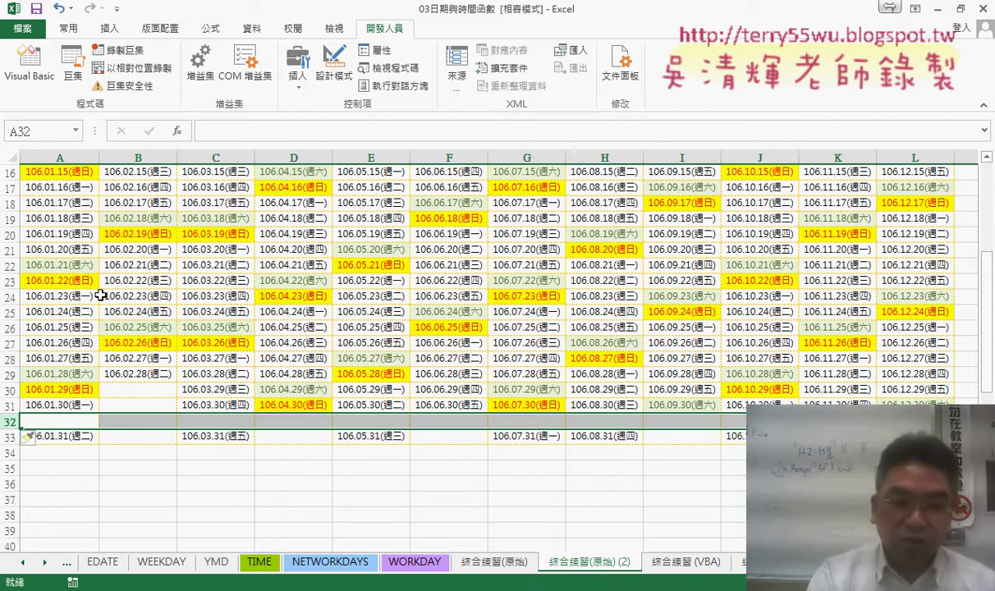
{"action": "key", "text": "ctrl+z"}
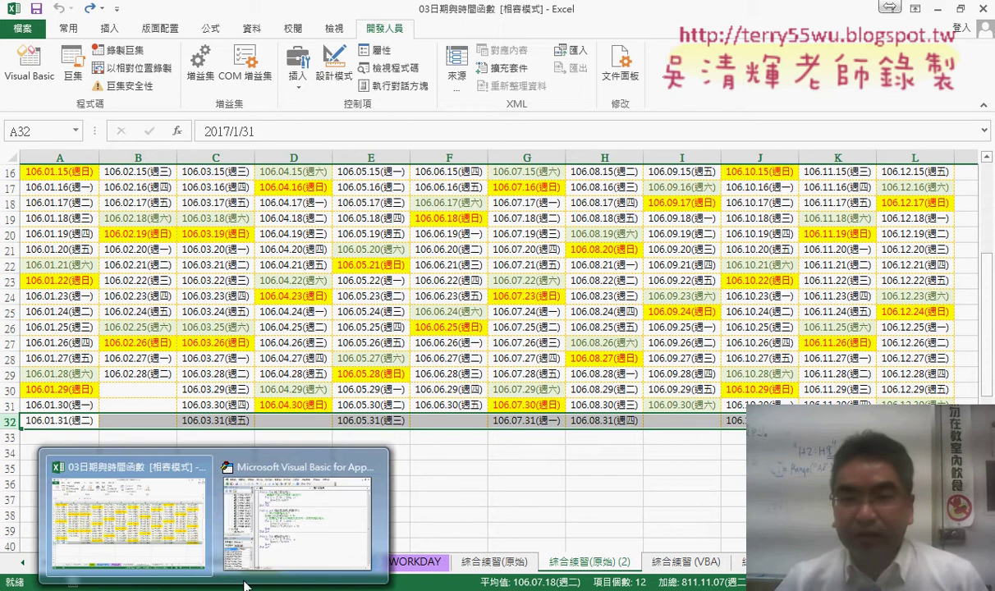
{"action": "left_click", "coordinate": [283, 484]}
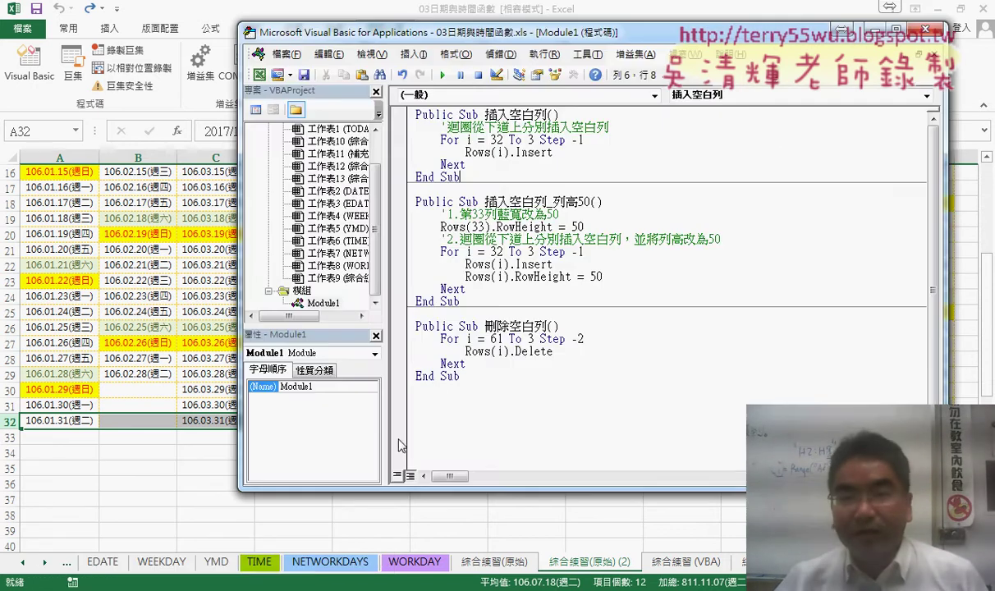
{"action": "left_click", "coordinate": [413, 54]}
{"action": "key", "text": "Escape"}
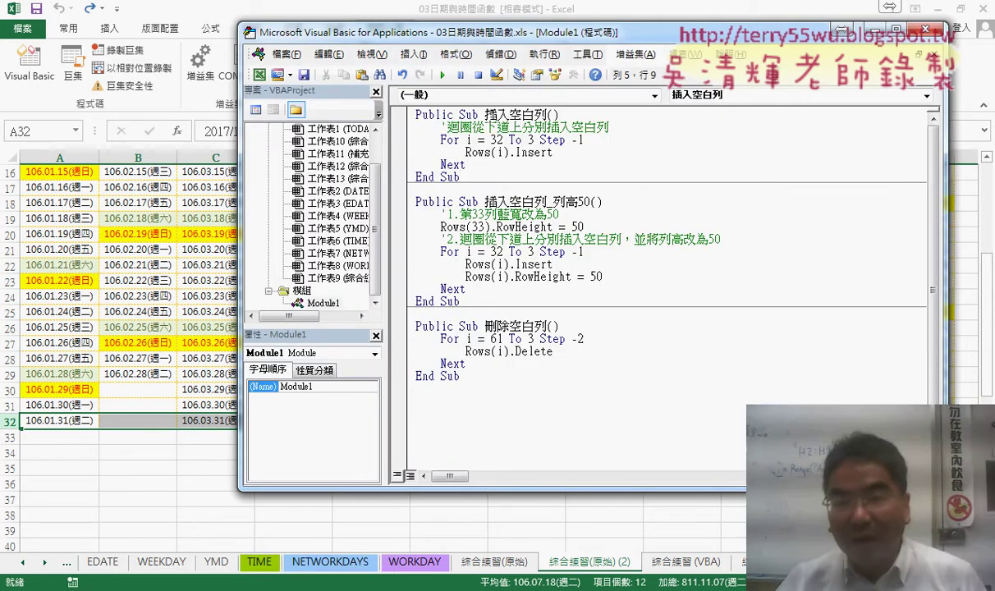
{"action": "left_click_drag", "start_coordinate": [483, 115], "coordinate": [546, 115]}
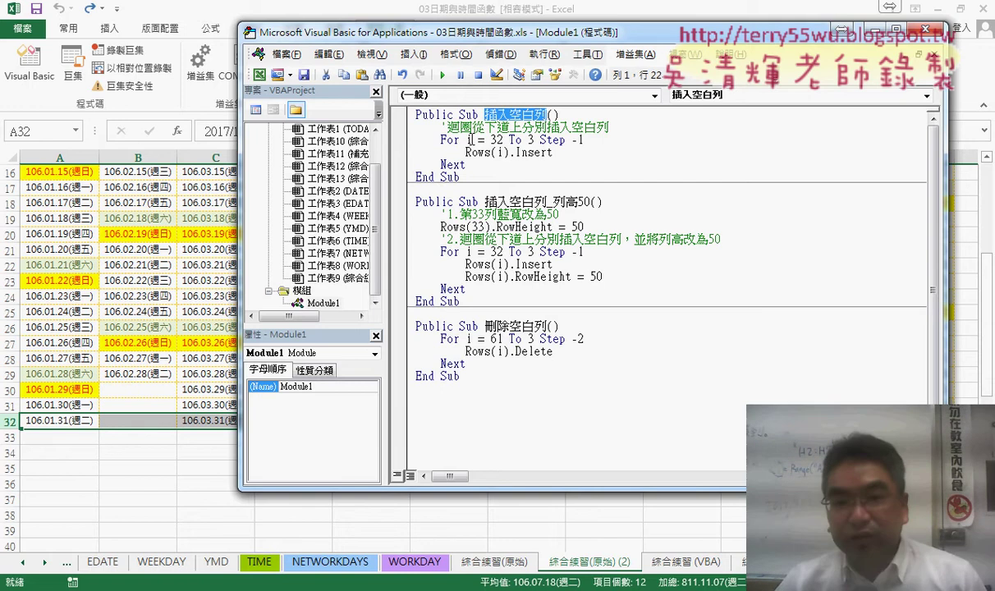
{"action": "double_click", "coordinate": [495, 140]}
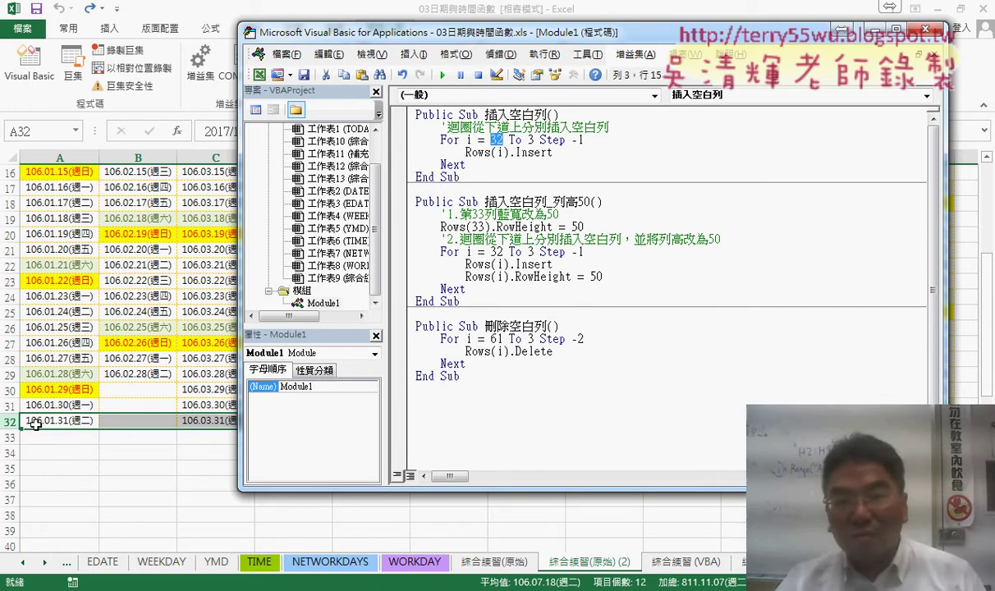
{"action": "double_click", "coordinate": [530, 140]}
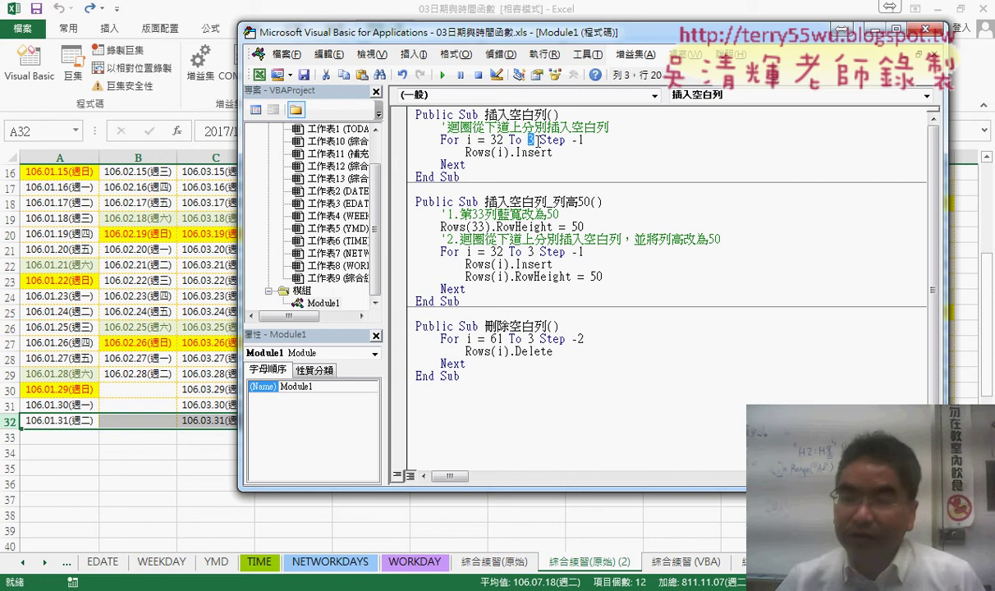
Insert a blank row at row 2, undo it, then bring up the Module1 code.
{"action": "left_click", "coordinate": [138, 251]}
{"action": "scroll", "coordinate": [138, 260], "scroll_direction": "up", "scroll_amount": 4}
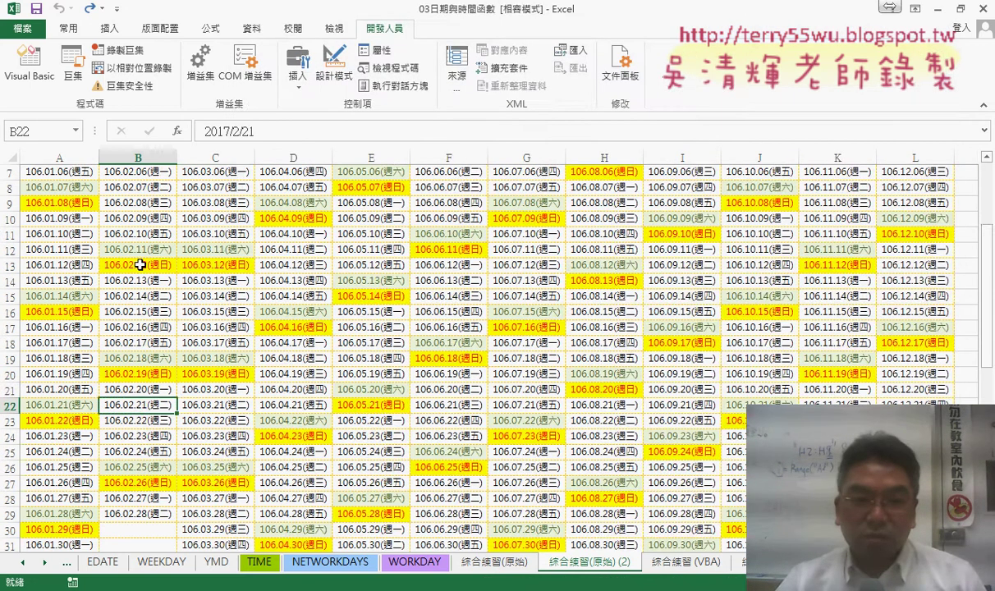
{"action": "scroll", "coordinate": [138, 260], "scroll_direction": "up", "scroll_amount": 1}
{"action": "left_click", "coordinate": [10, 203]}
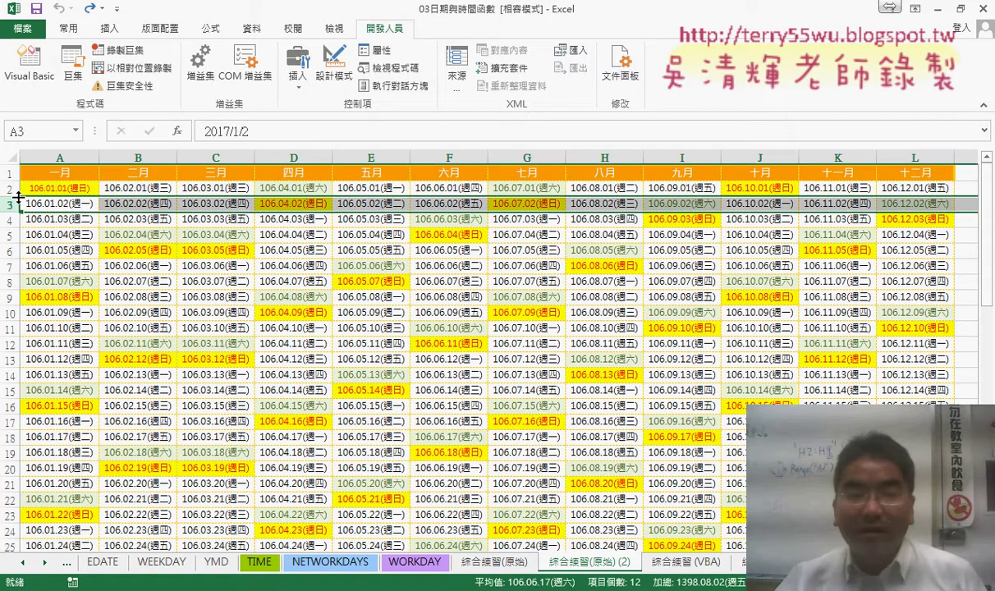
{"action": "left_click", "coordinate": [13, 188]}
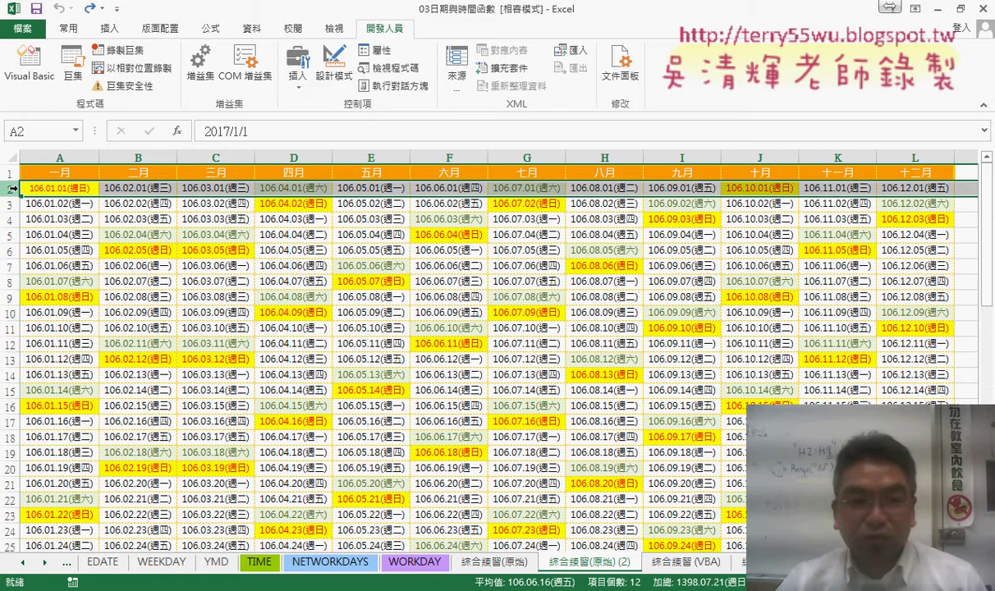
{"action": "right_click", "coordinate": [56, 188]}
{"action": "left_click", "coordinate": [95, 297]}
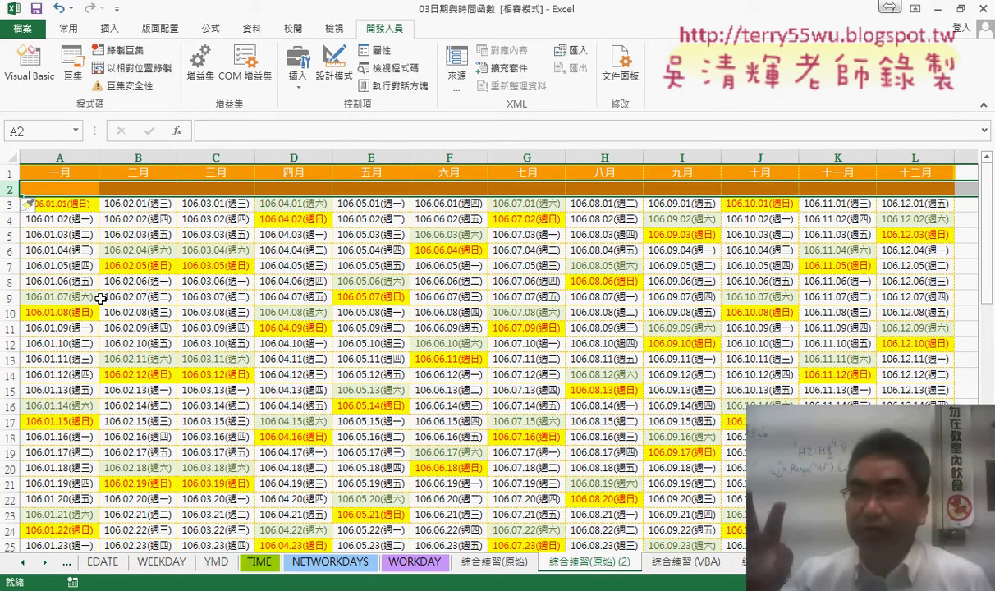
{"action": "key", "text": "ctrl+z"}
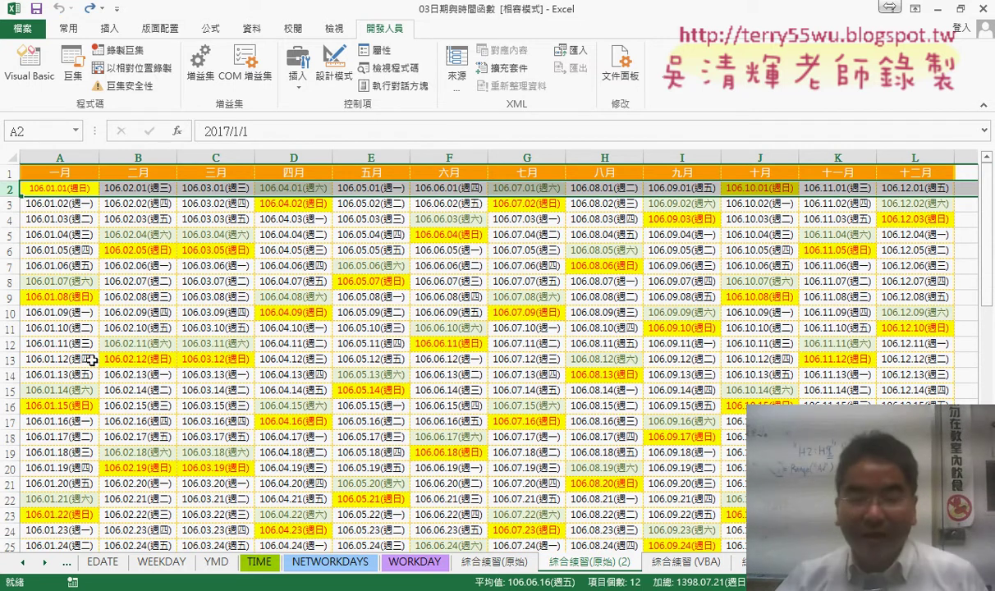
{"action": "left_click", "coordinate": [212, 588]}
{"action": "left_click", "coordinate": [277, 525]}
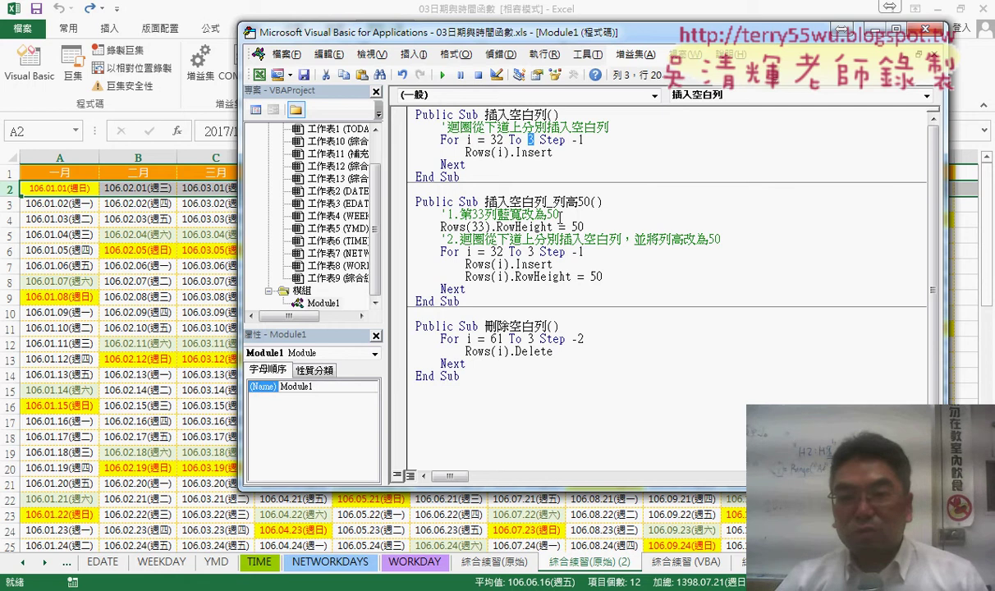
{"action": "left_click_drag", "start_coordinate": [583, 140], "coordinate": [572, 140]}
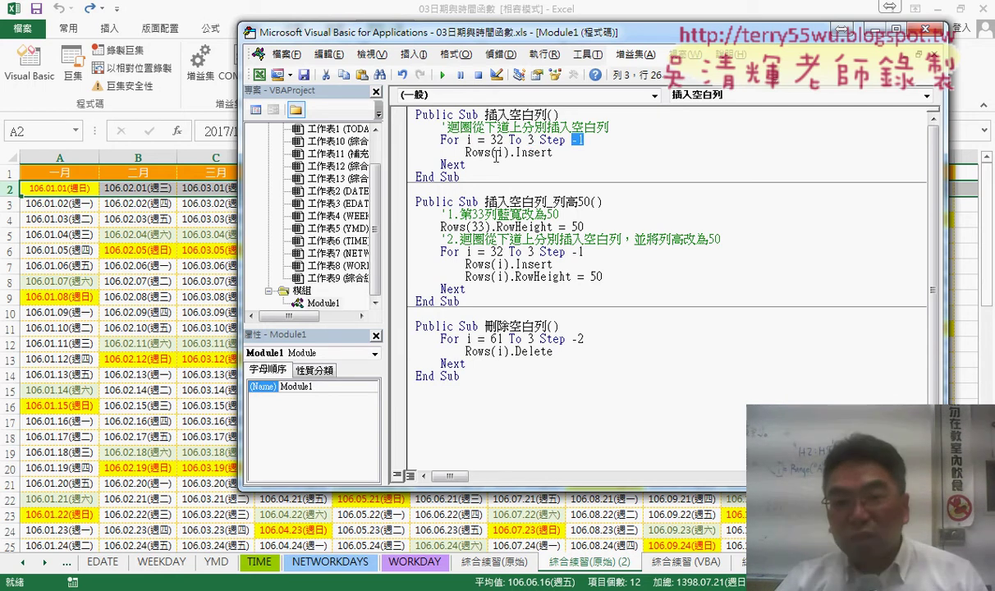
{"action": "mouse_move", "coordinate": [520, 153]}
{"action": "left_mouse_down"}
{"action": "mouse_move", "coordinate": [557, 153]}
{"action": "mouse_move", "coordinate": [518, 157]}
{"action": "left_mouse_up"}
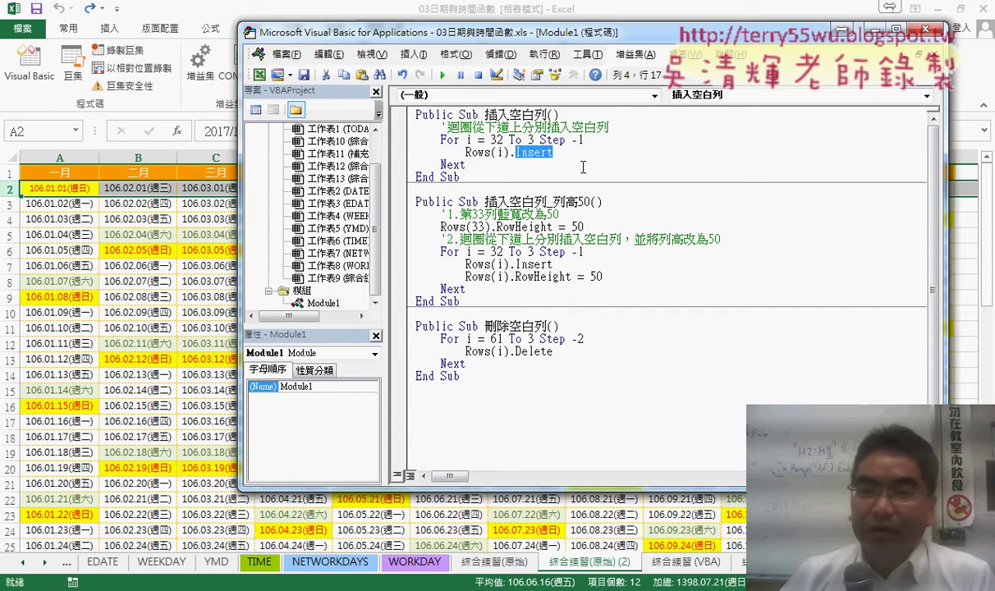
{"action": "left_click", "coordinate": [481, 172]}
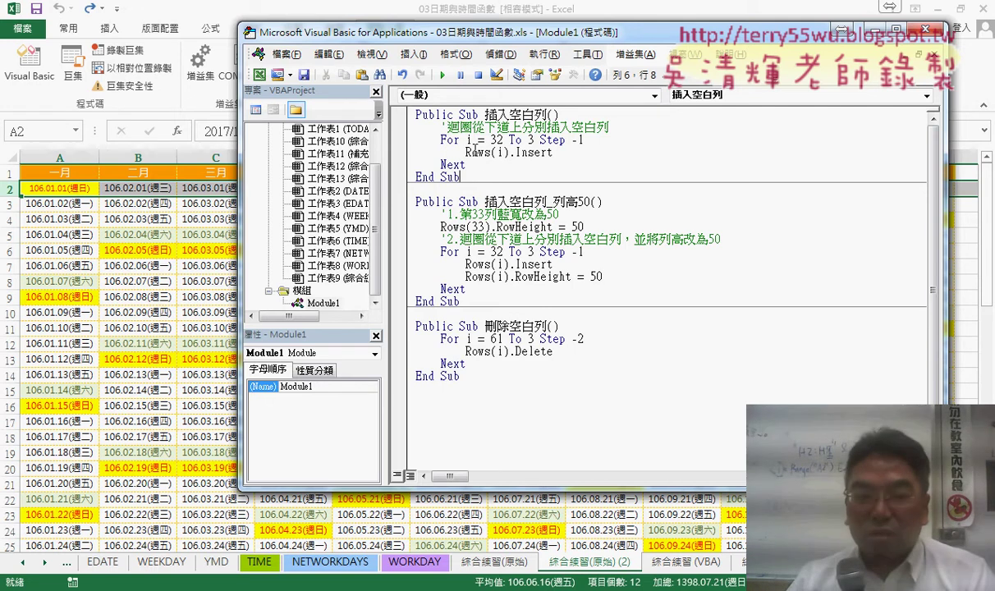
Check the calendar sheet, then return to the VBA editor.
{"action": "left_click", "coordinate": [62, 389]}
{"action": "scroll", "coordinate": [92, 397], "scroll_direction": "down", "scroll_amount": 3}
{"action": "scroll", "coordinate": [92, 397], "scroll_direction": "down", "scroll_amount": 1}
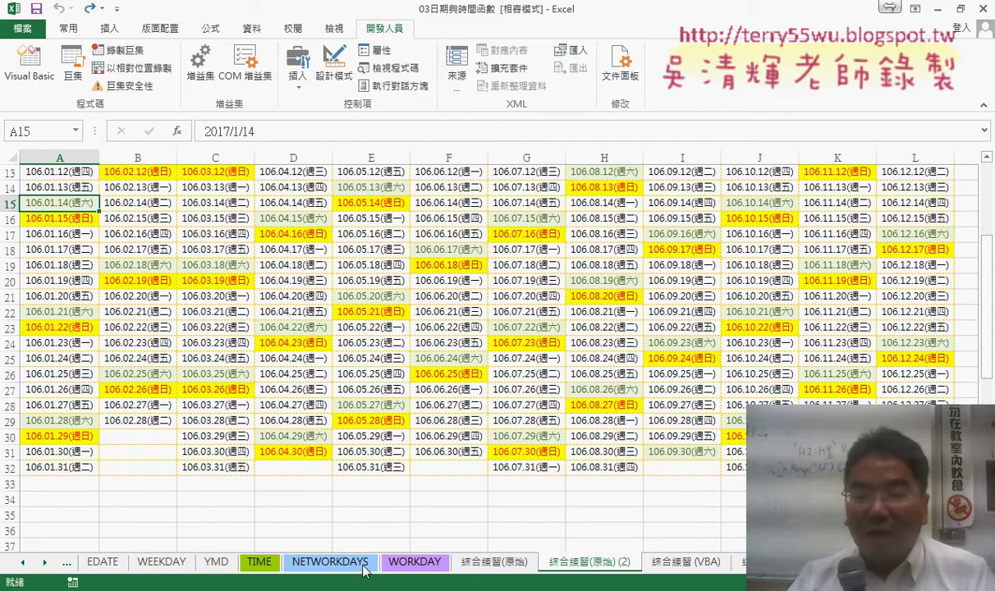
{"action": "left_click", "coordinate": [278, 548]}
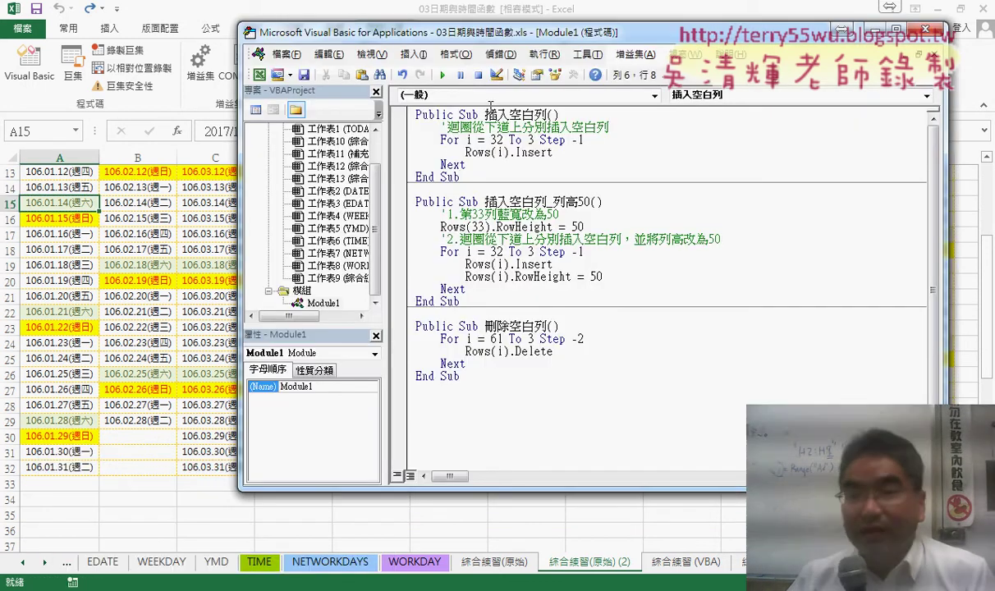
Step through 插入空白列 with F8, adding blank rows, then run it to completion.
{"action": "left_click", "coordinate": [468, 152]}
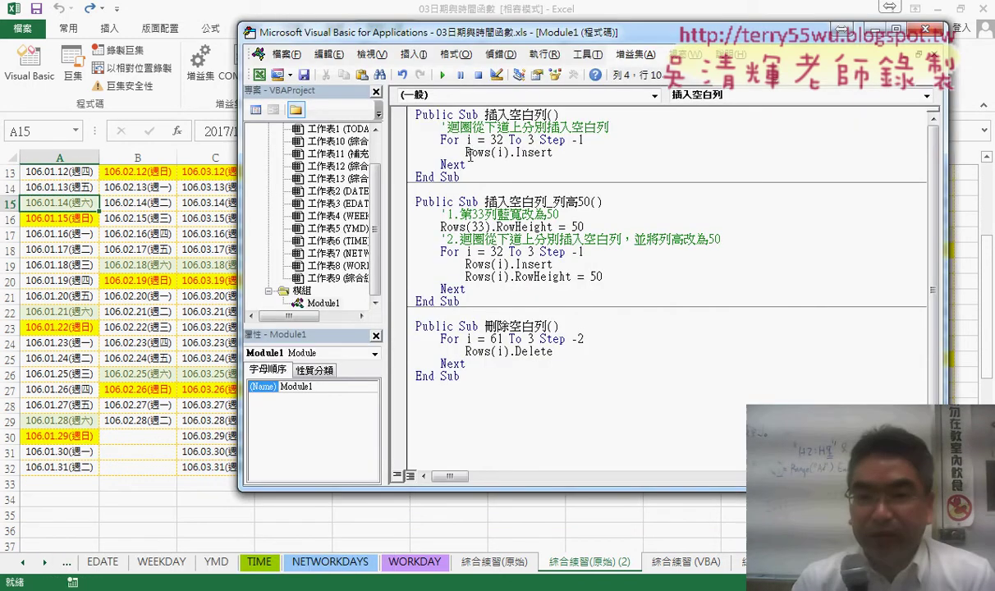
{"action": "key", "text": "F8"}
{"action": "key", "text": "F8"}
{"action": "key", "text": "F8"}
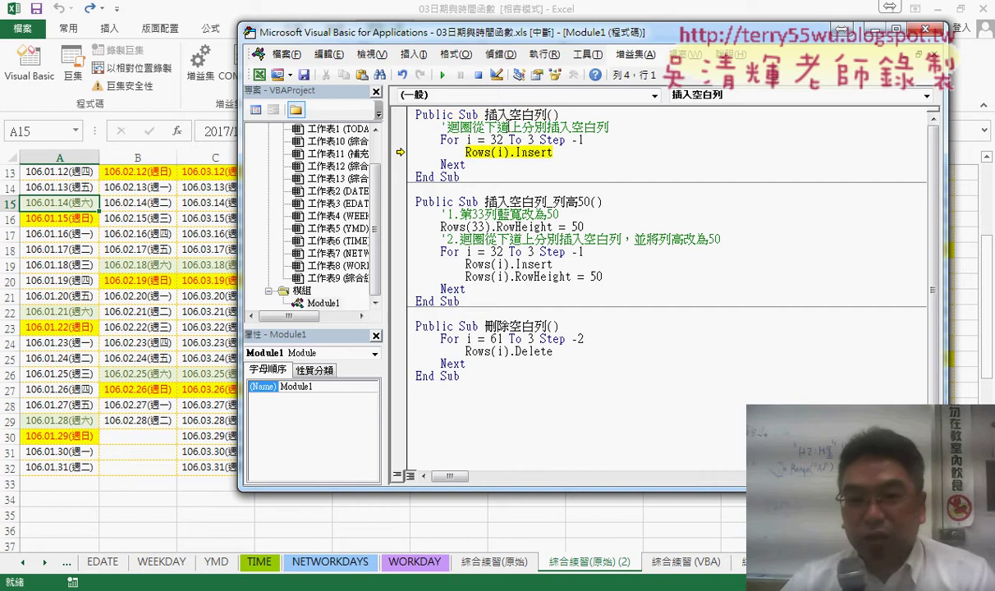
{"action": "mouse_move", "coordinate": [468, 140]}
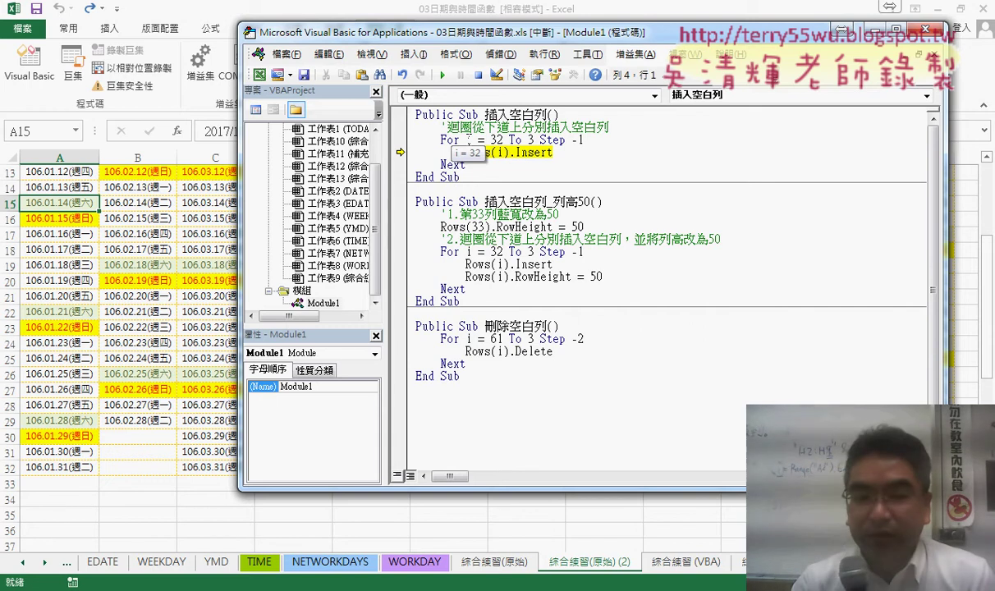
{"action": "key", "text": "F8"}
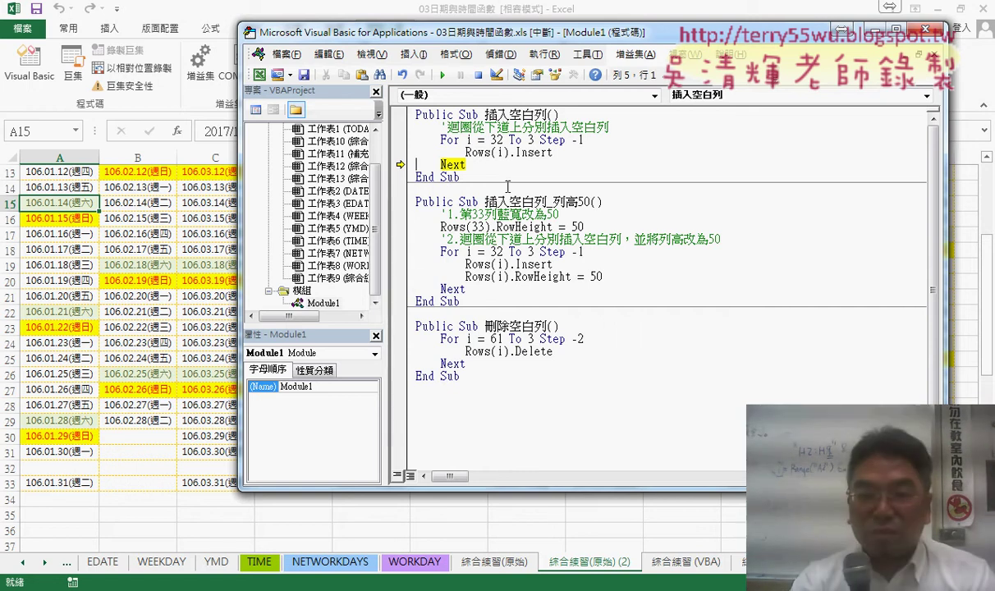
{"action": "key", "text": "F8"}
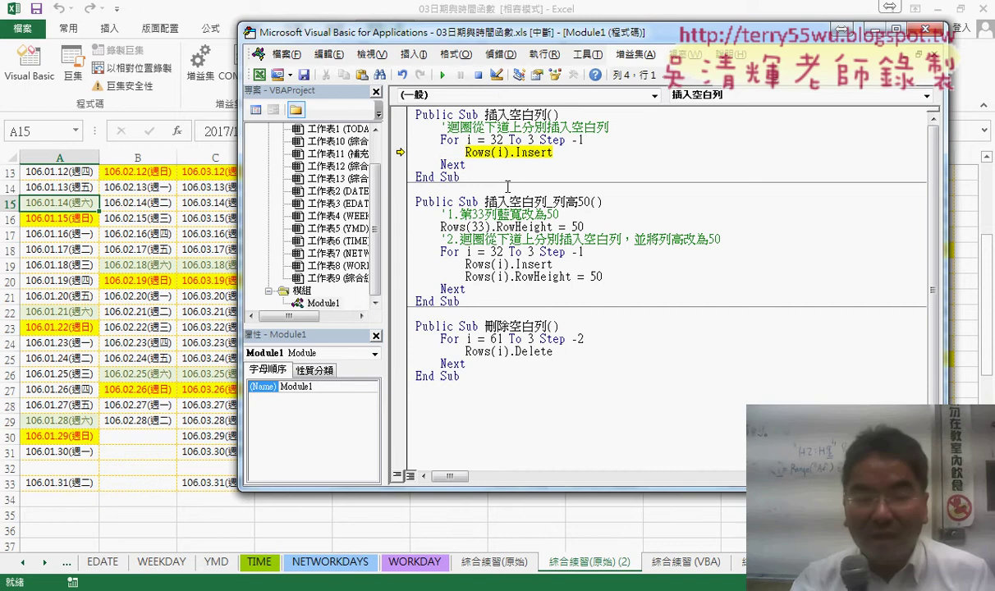
{"action": "key", "text": "F8"}
{"action": "key", "text": "F8"}
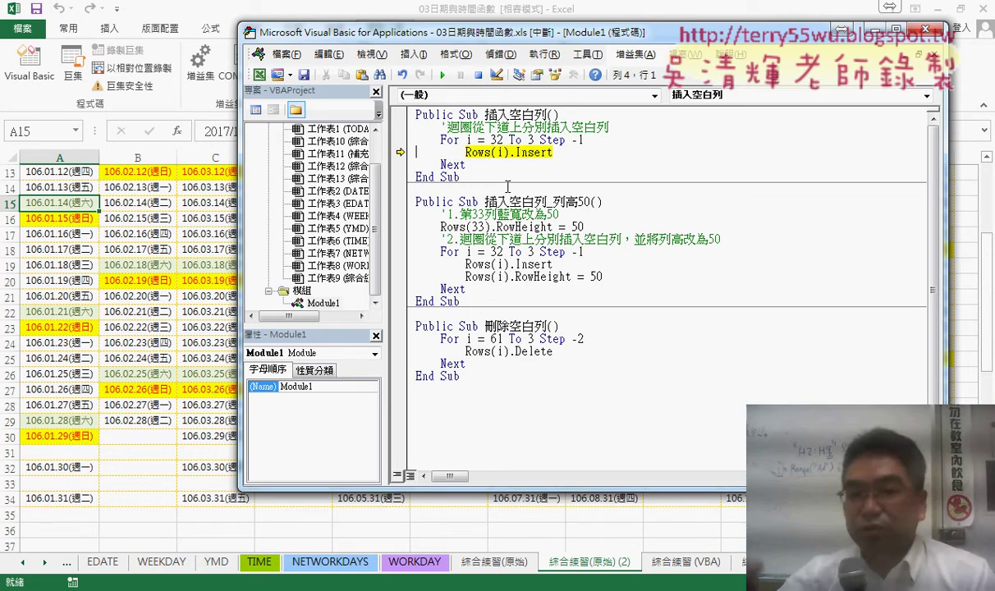
{"action": "key", "text": "F8"}
{"action": "key", "text": "F8"}
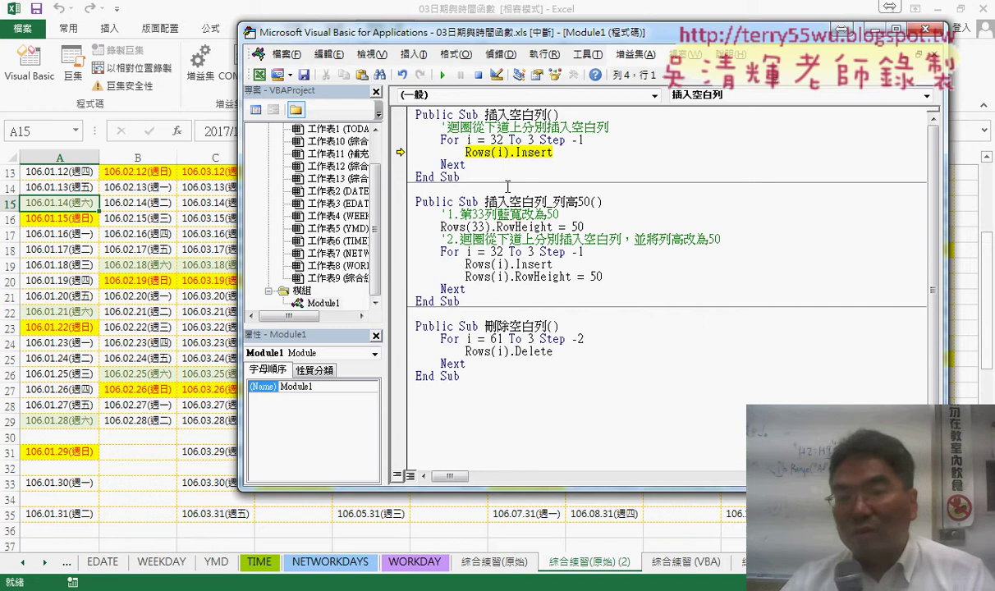
{"action": "left_click", "coordinate": [442, 75]}
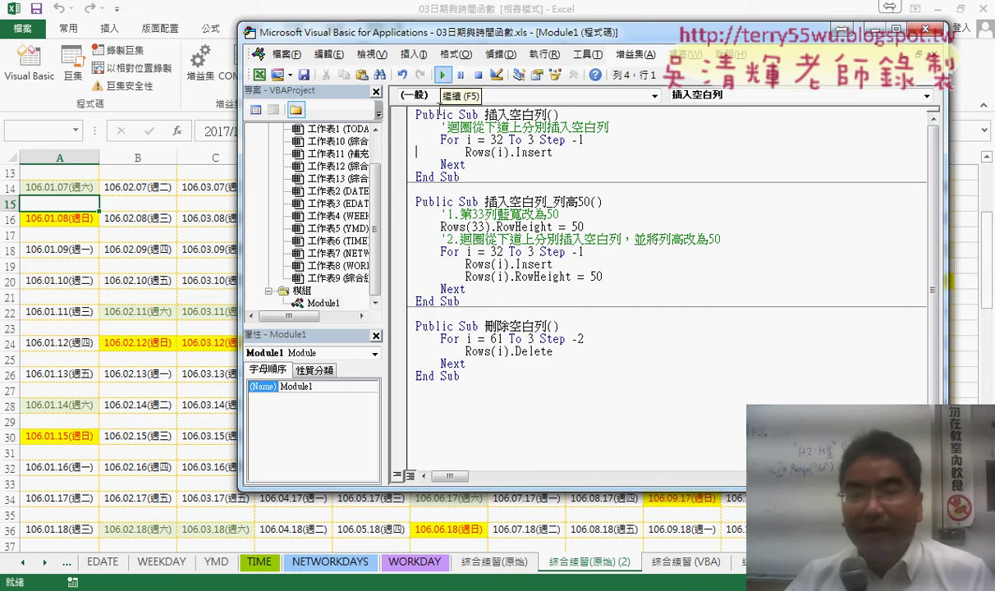
Run 刪除空白列, then 插入空白列 and 刪除空白列 again to demonstrate.
{"action": "left_click", "coordinate": [495, 351]}
{"action": "left_click", "coordinate": [444, 75]}
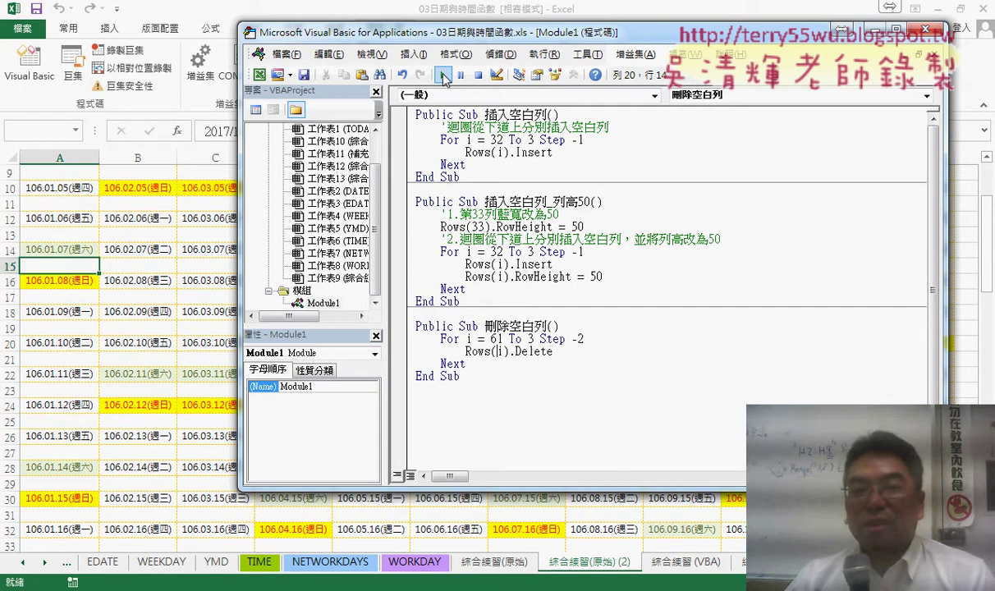
{"action": "left_click", "coordinate": [466, 152]}
{"action": "left_click", "coordinate": [444, 74]}
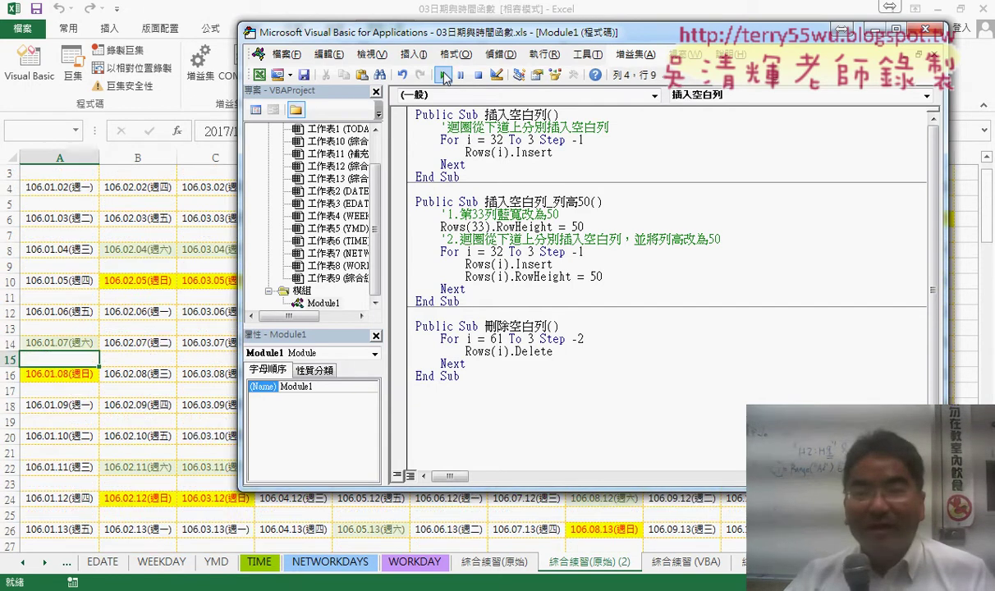
{"action": "left_click", "coordinate": [478, 351]}
{"action": "left_click", "coordinate": [443, 74]}
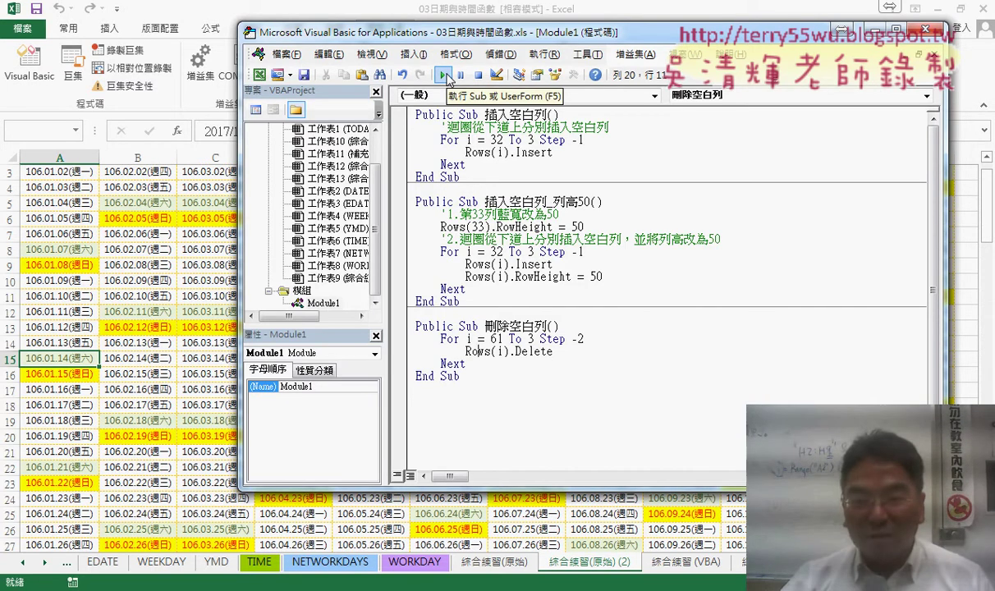
Run 插入空白列 and 刪除空白列 once more, leaving the spacer rows deleted.
{"action": "key", "text": "Up"}
{"action": "key", "text": "Up"}
{"action": "key", "text": "Up"}
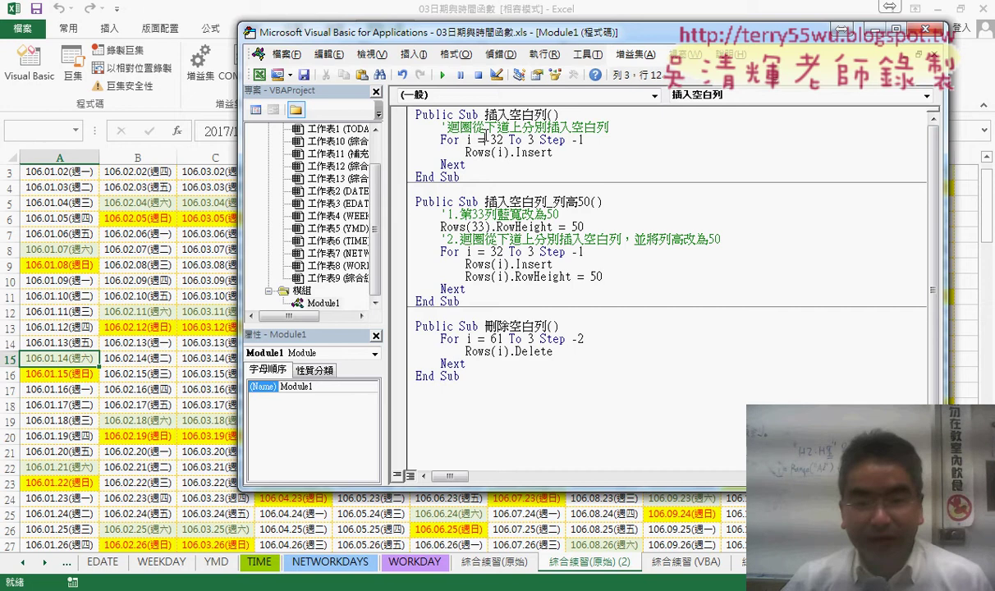
{"action": "left_click", "coordinate": [442, 75]}
{"action": "left_click", "coordinate": [478, 327]}
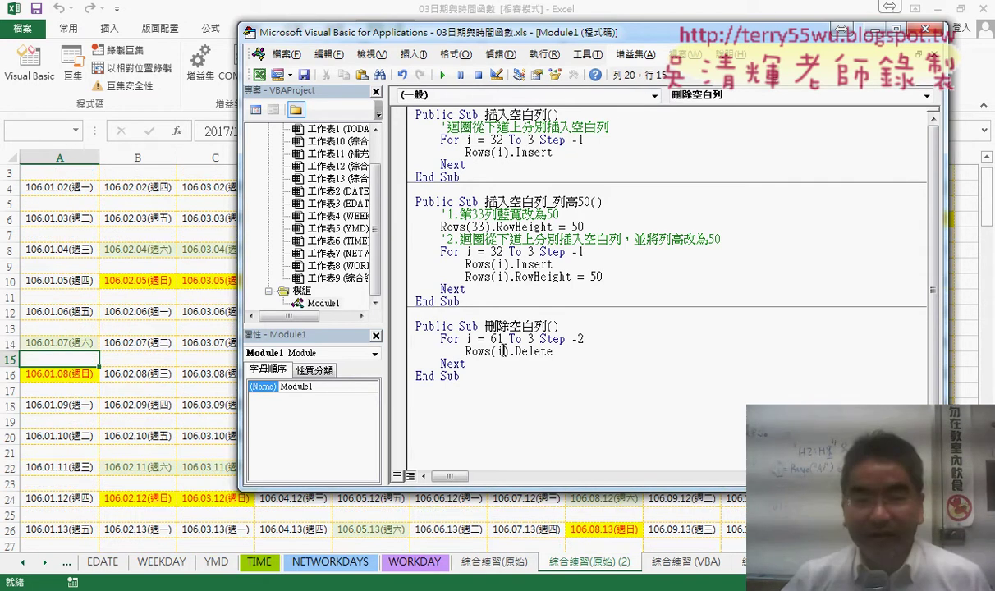
{"action": "left_click", "coordinate": [442, 75]}
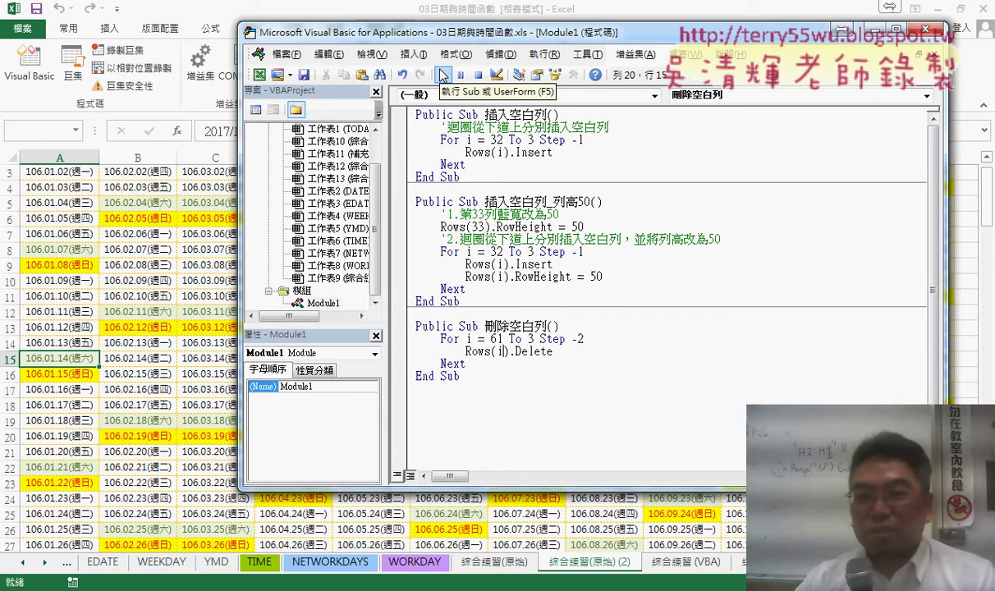
{"action": "left_click", "coordinate": [466, 152]}
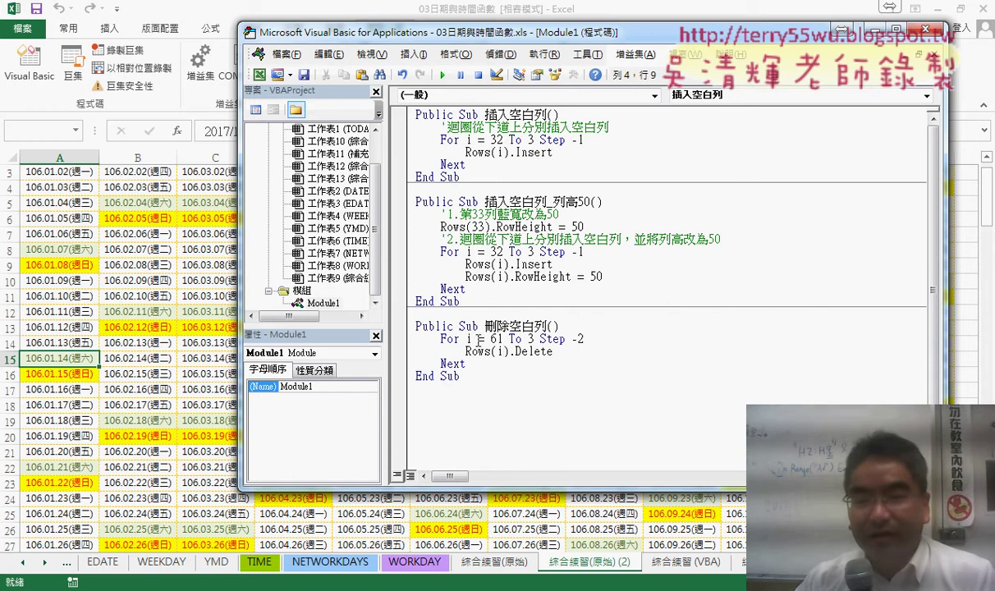
Move the 插入空白列_列高50 macro to the end of Module1 and remove extra blank lines.
{"action": "left_click_drag", "start_coordinate": [462, 302], "coordinate": [415, 202]}
{"action": "right_click", "coordinate": [450, 225]}
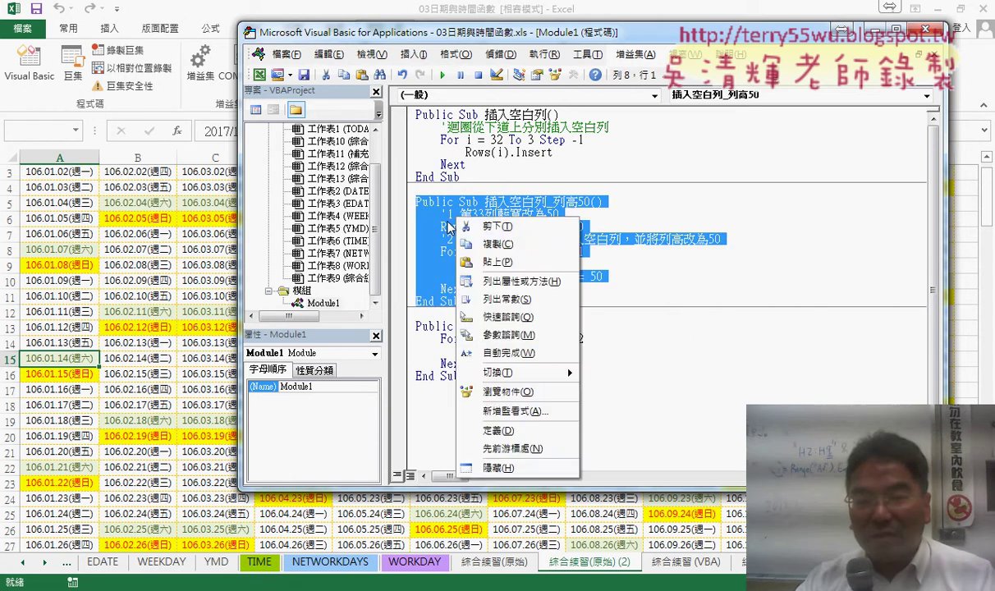
{"action": "left_click", "coordinate": [480, 226]}
{"action": "left_click", "coordinate": [442, 328]}
{"action": "right_click", "coordinate": [440, 317]}
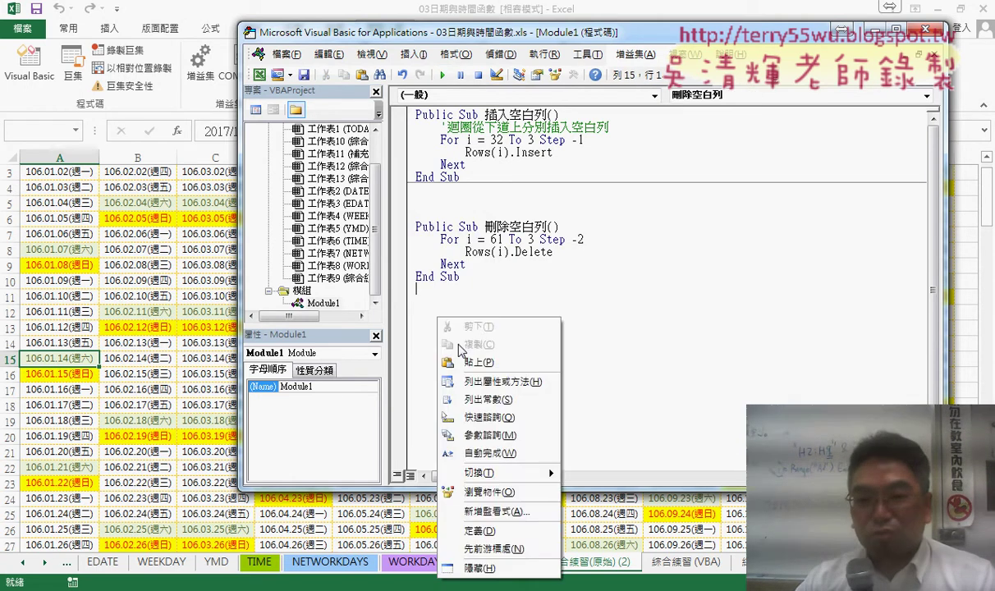
{"action": "left_click", "coordinate": [472, 362]}
{"action": "left_click", "coordinate": [460, 201]}
{"action": "key", "text": "BackSpace"}
{"action": "key", "text": "BackSpace"}
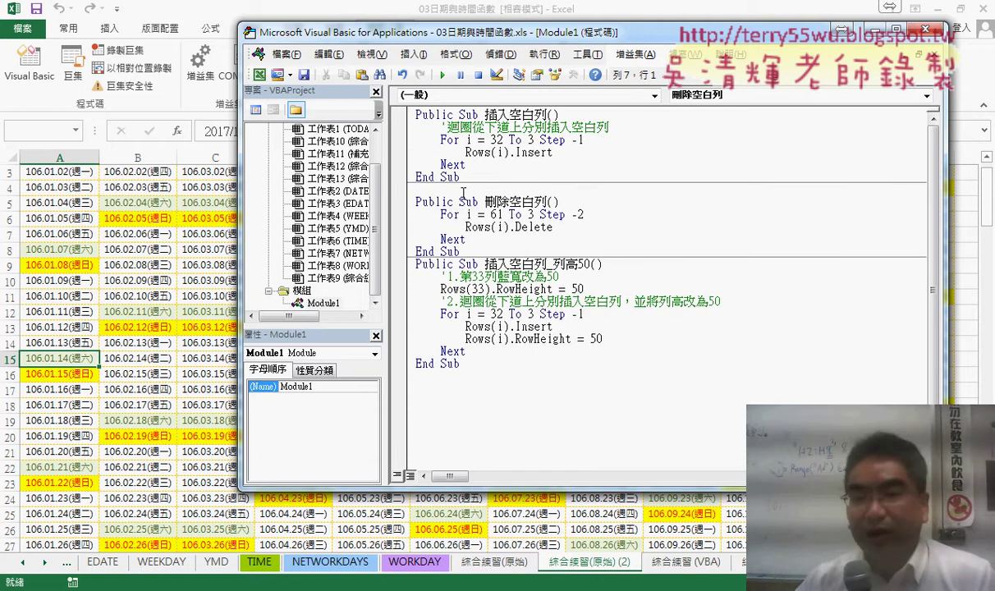
{"action": "key", "text": "Delete"}
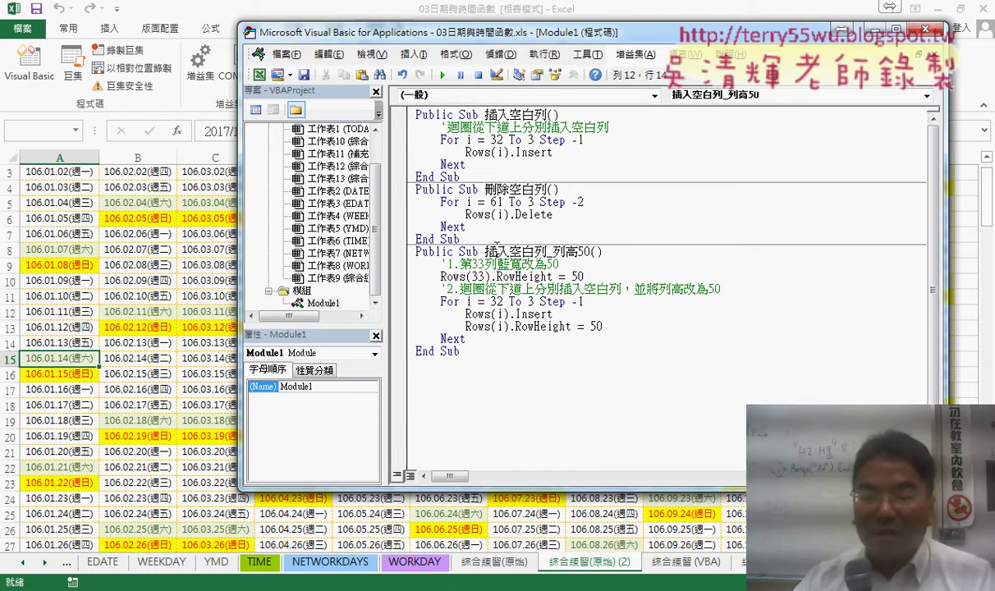
Select the first two macros and switch to the 程式碼.docx document in Google Docs.
{"action": "left_click_drag", "start_coordinate": [461, 239], "coordinate": [394, 109]}
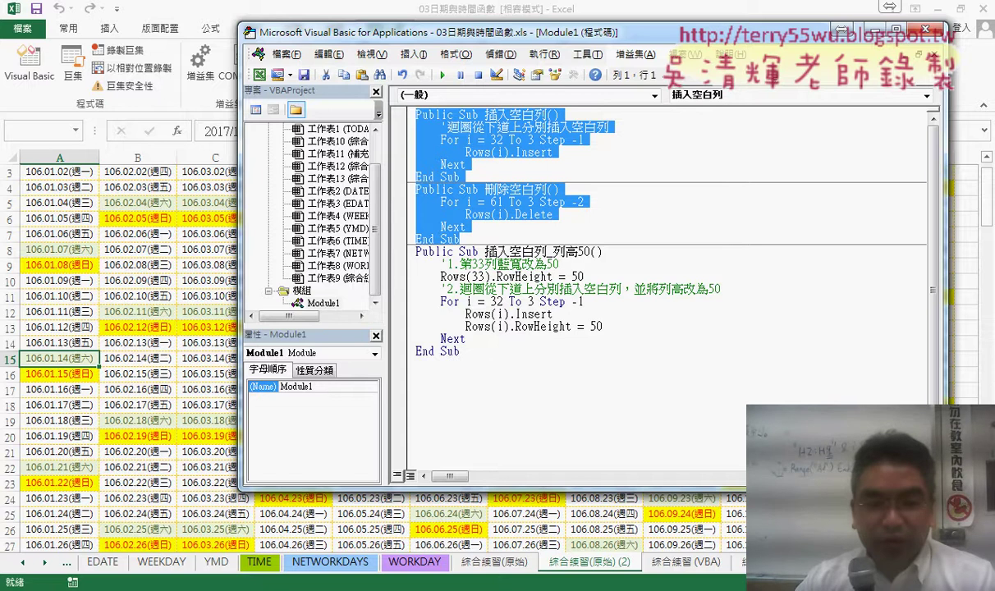
{"action": "key", "text": "alt+Tab"}
{"action": "scroll", "coordinate": [359, 388], "scroll_direction": "down", "scroll_amount": 3}
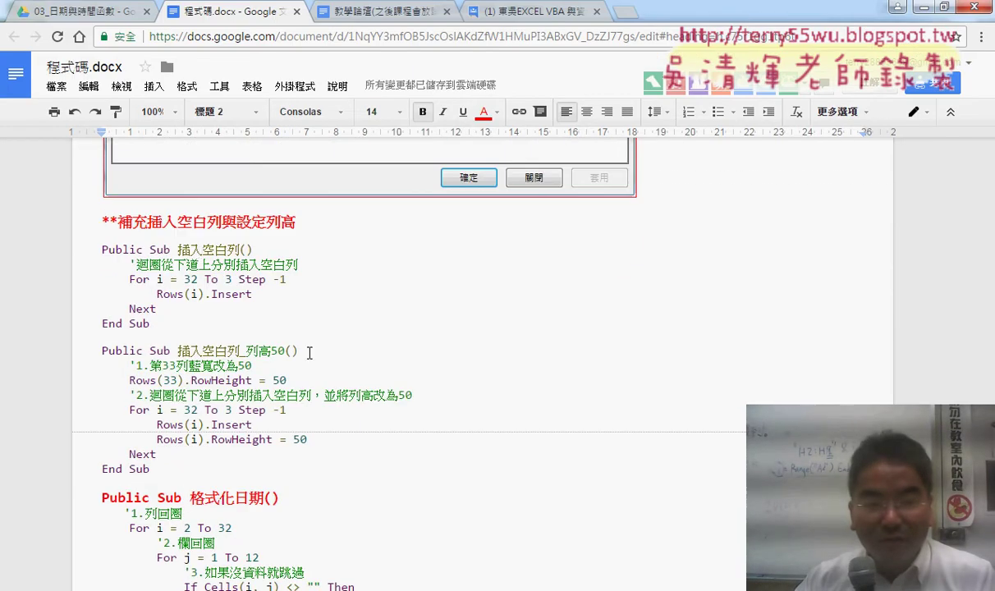
Add an empty line under the red 補充插入空白列與設定列高 heading.
{"action": "left_click_drag", "start_coordinate": [177, 249], "coordinate": [240, 263]}
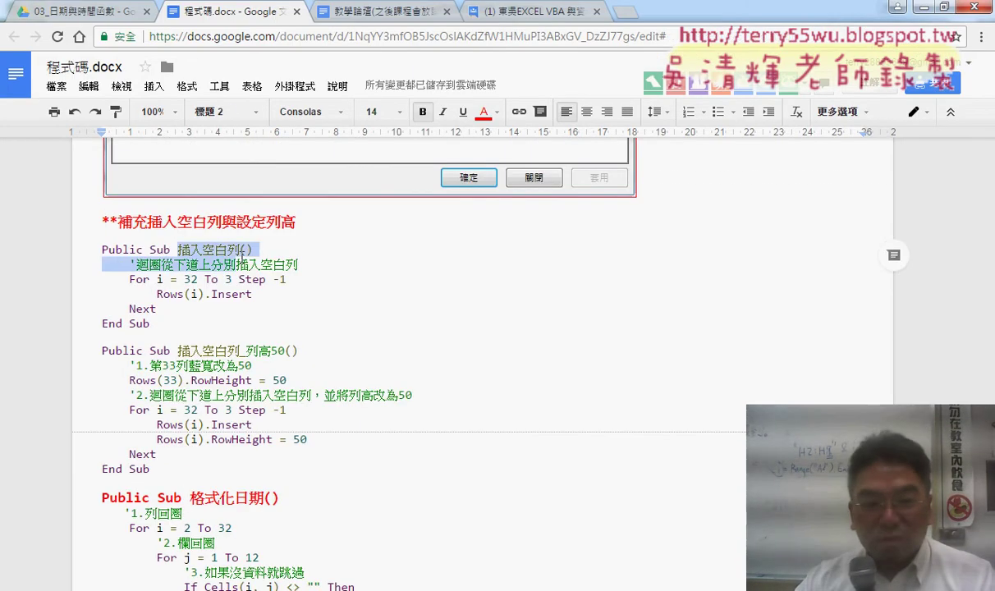
{"action": "left_click", "coordinate": [186, 264]}
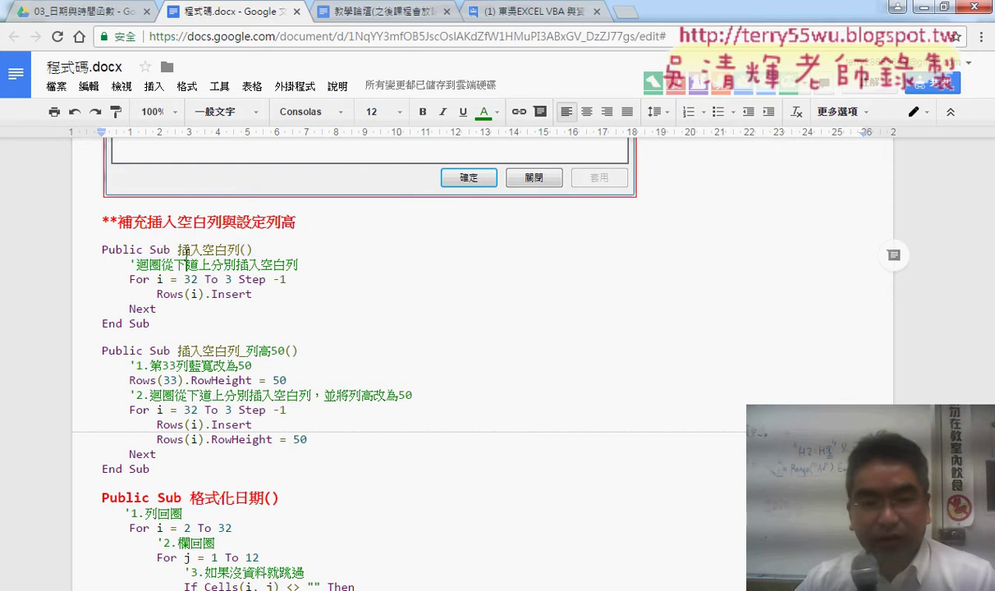
{"action": "scroll", "coordinate": [154, 319], "scroll_direction": "up", "scroll_amount": 1}
{"action": "key", "text": "Return"}
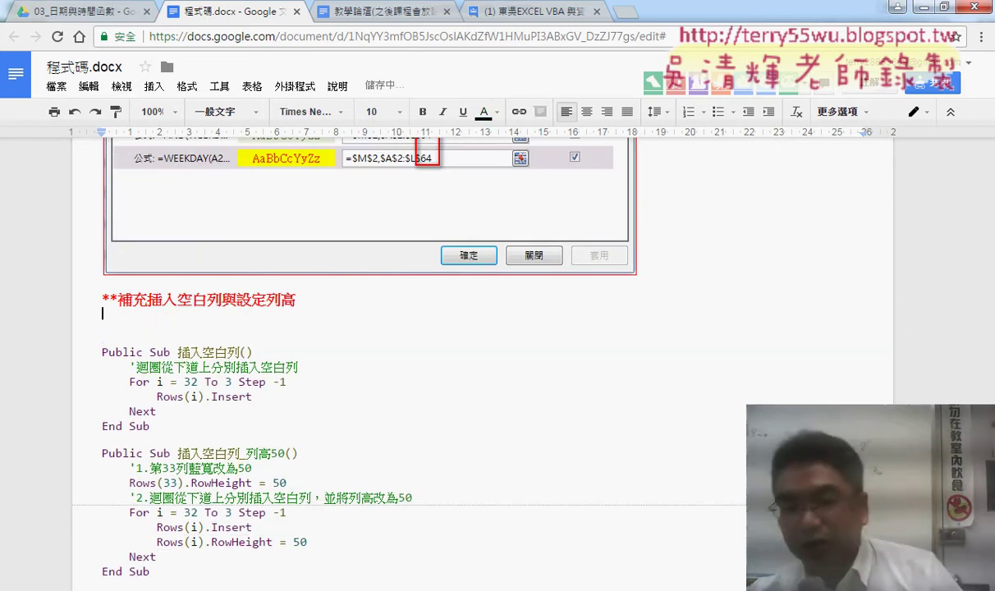
Copy the 刪除空白列 sub from the VBA editor and paste it onto the new line.
{"action": "mouse_move", "coordinate": [213, 590]}
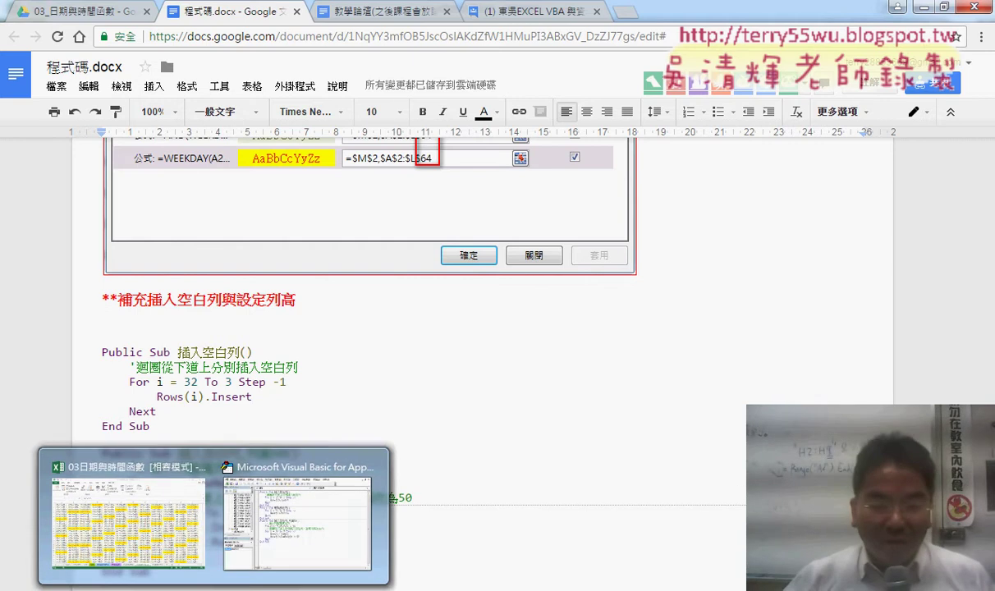
{"action": "left_click", "coordinate": [252, 522]}
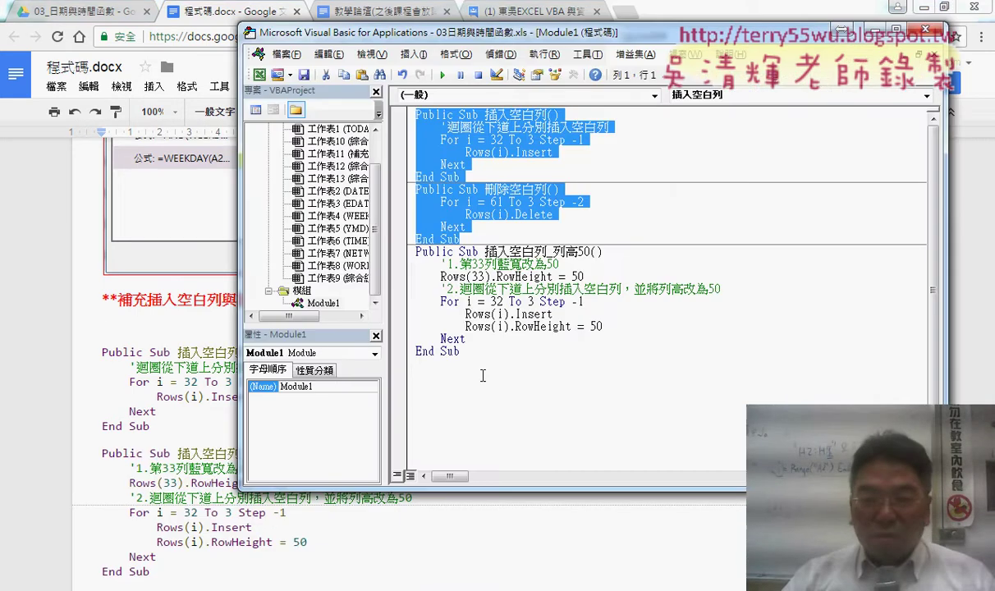
{"action": "left_click", "coordinate": [563, 240]}
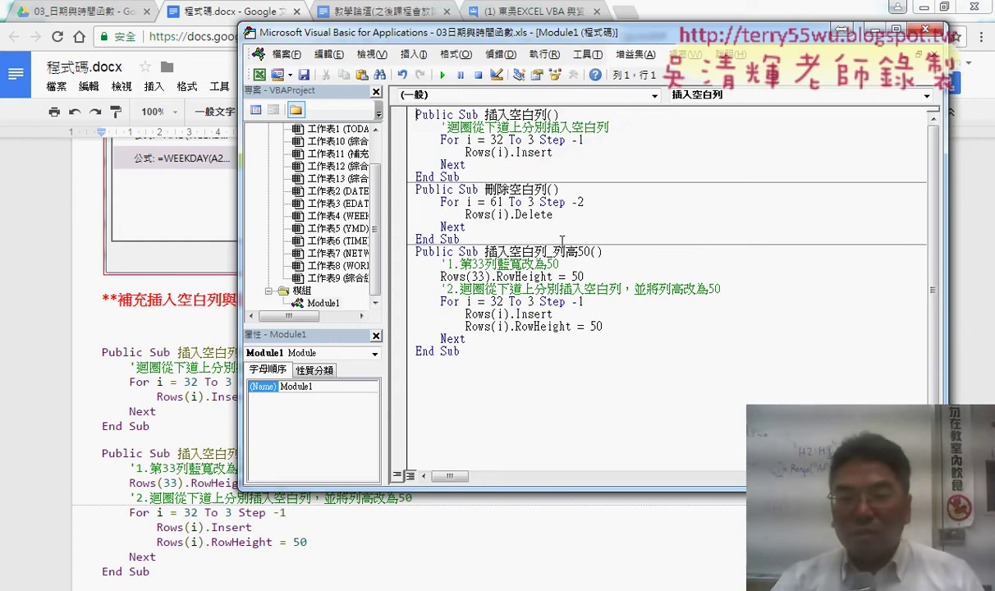
{"action": "left_click_drag", "start_coordinate": [563, 240], "coordinate": [392, 187]}
{"action": "right_click", "coordinate": [503, 205]}
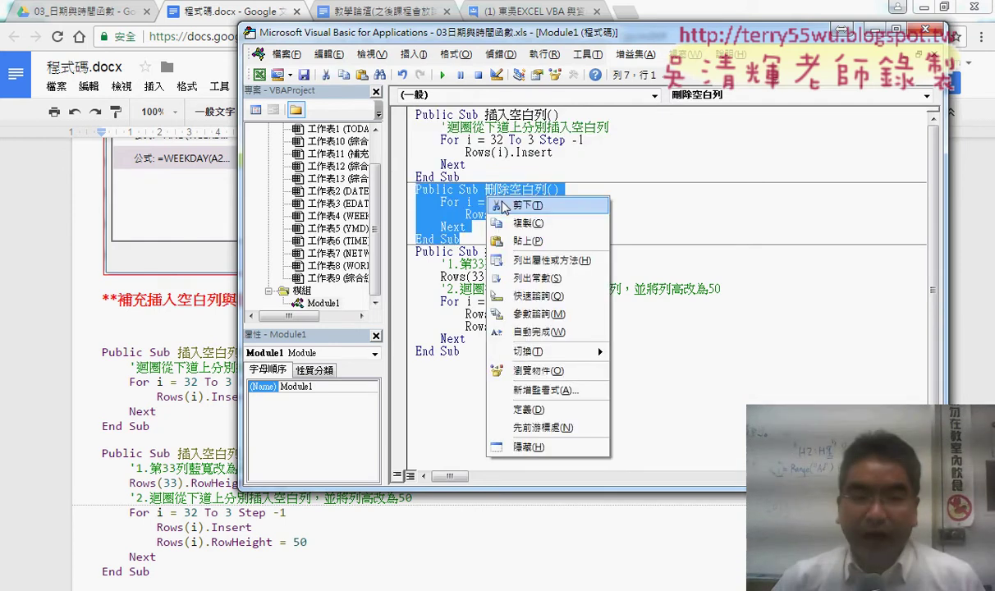
{"action": "left_click", "coordinate": [525, 223]}
{"action": "left_click", "coordinate": [148, 318]}
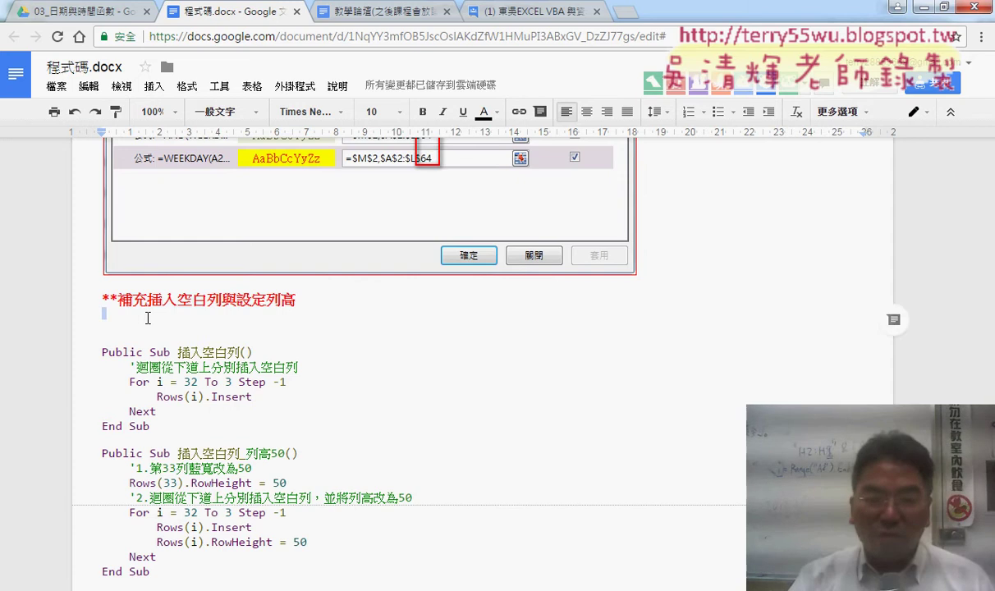
{"action": "key", "text": "ctrl+v"}
{"action": "key", "text": "Delete"}
{"action": "key", "text": "Delete"}
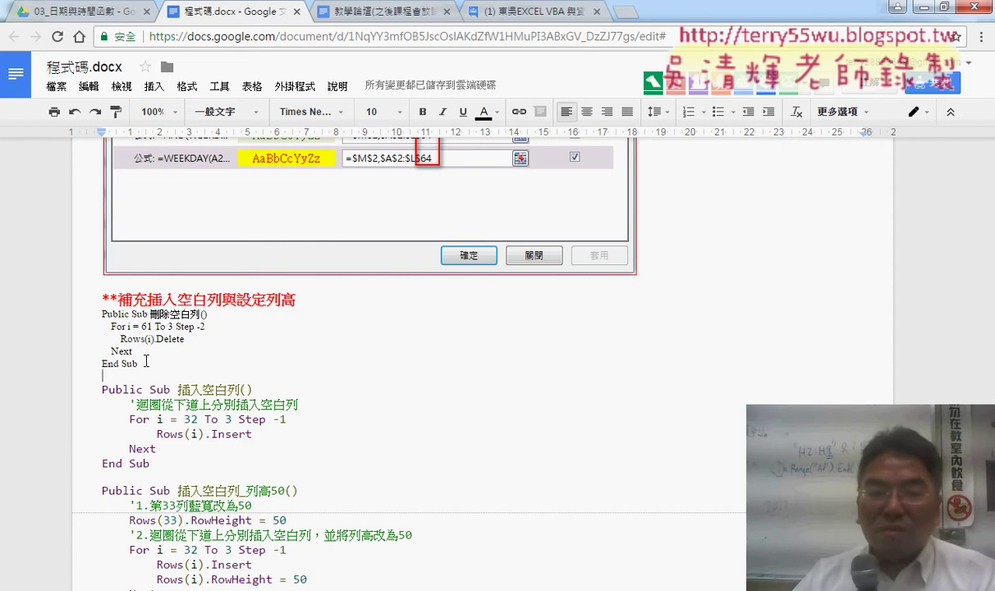
Apply Code Pretty formatting to the pasted 刪除空白列 code block.
{"action": "left_click_drag", "start_coordinate": [145, 363], "coordinate": [102, 314]}
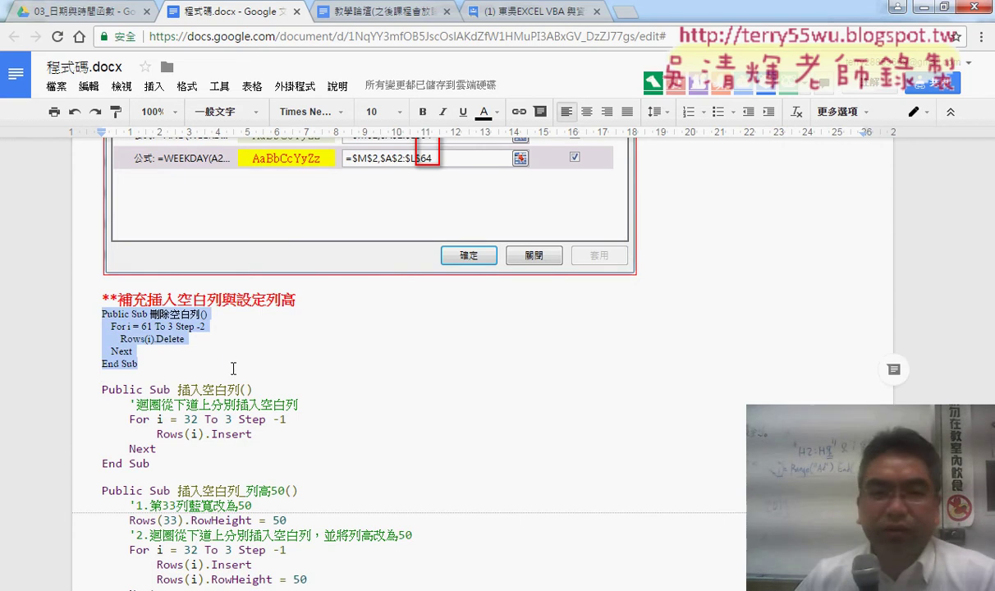
{"action": "left_click", "coordinate": [313, 86]}
{"action": "mouse_move", "coordinate": [324, 107]}
{"action": "left_click", "coordinate": [449, 119]}
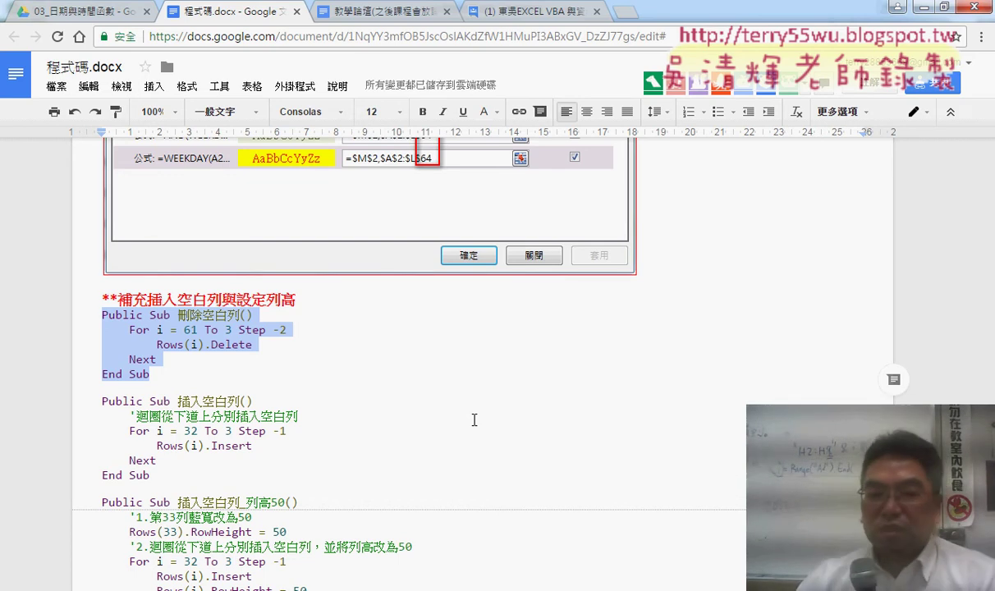
{"action": "left_click", "coordinate": [386, 373]}
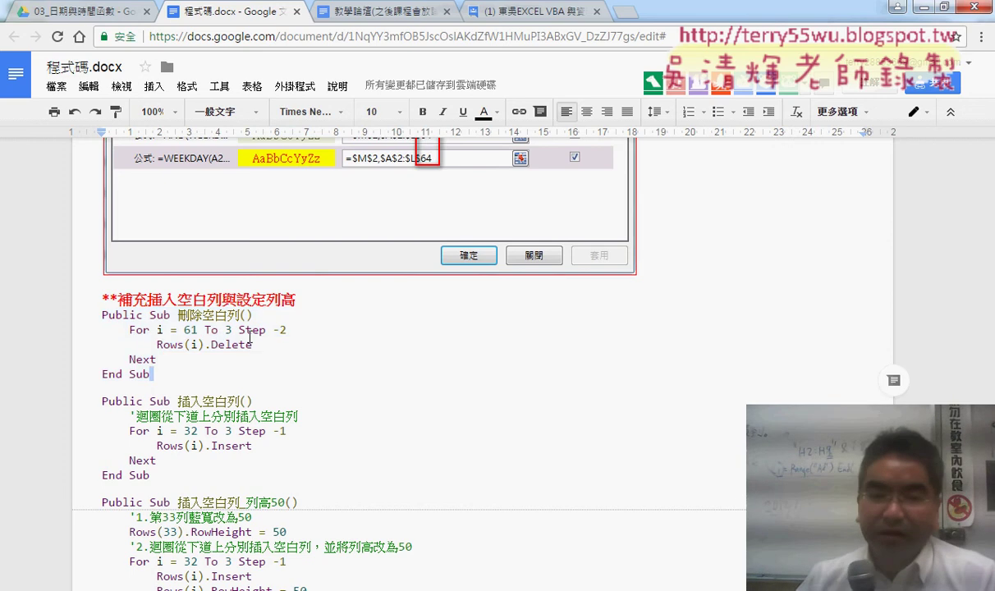
Make the Public Sub 刪除空白列() line a red 標題 2 heading.
{"action": "left_click_drag", "start_coordinate": [114, 312], "coordinate": [278, 317]}
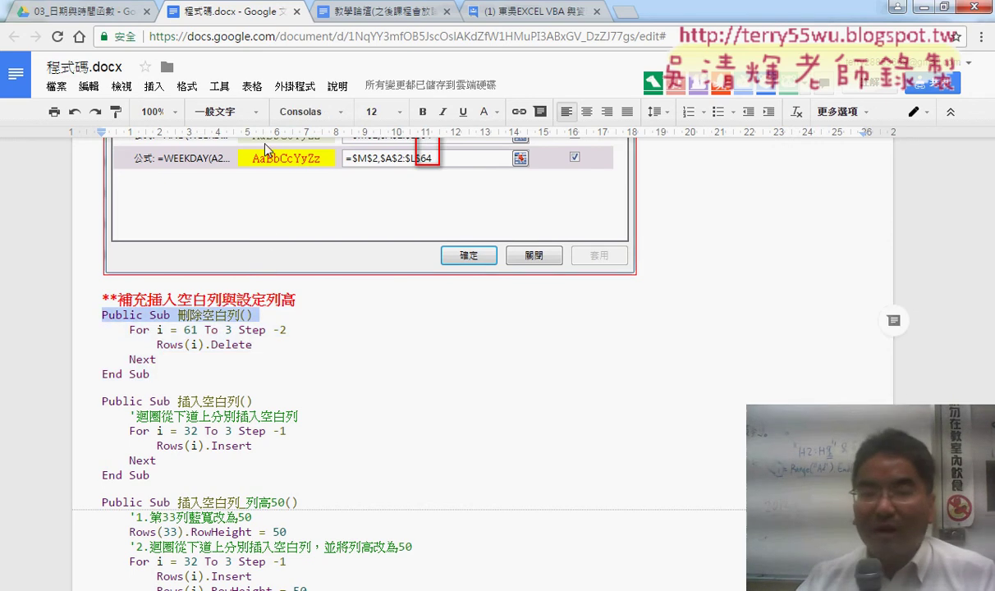
{"action": "left_click", "coordinate": [221, 111]}
{"action": "left_click", "coordinate": [237, 329]}
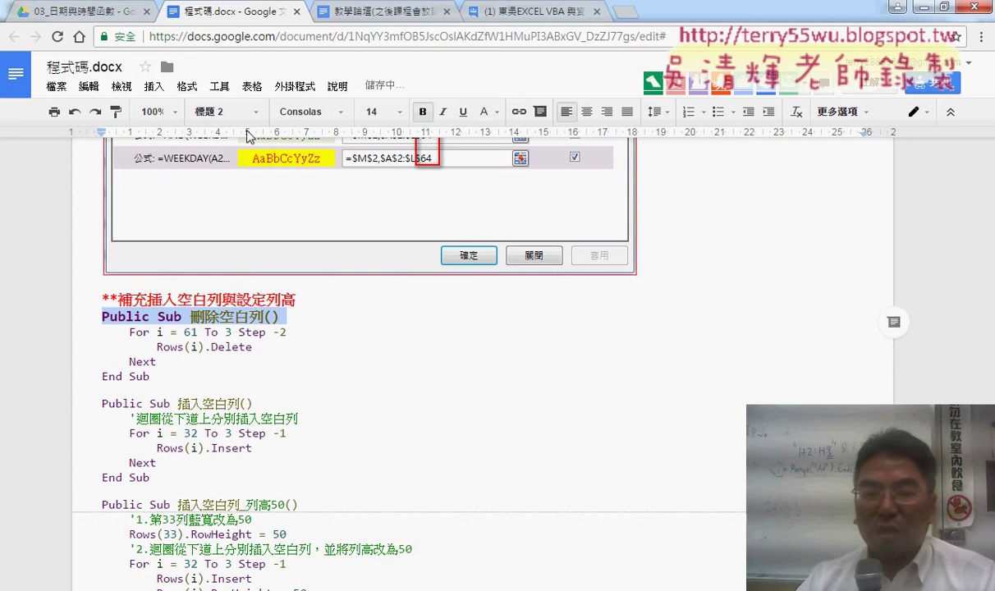
{"action": "left_click", "coordinate": [227, 111]}
{"action": "left_click", "coordinate": [234, 333]}
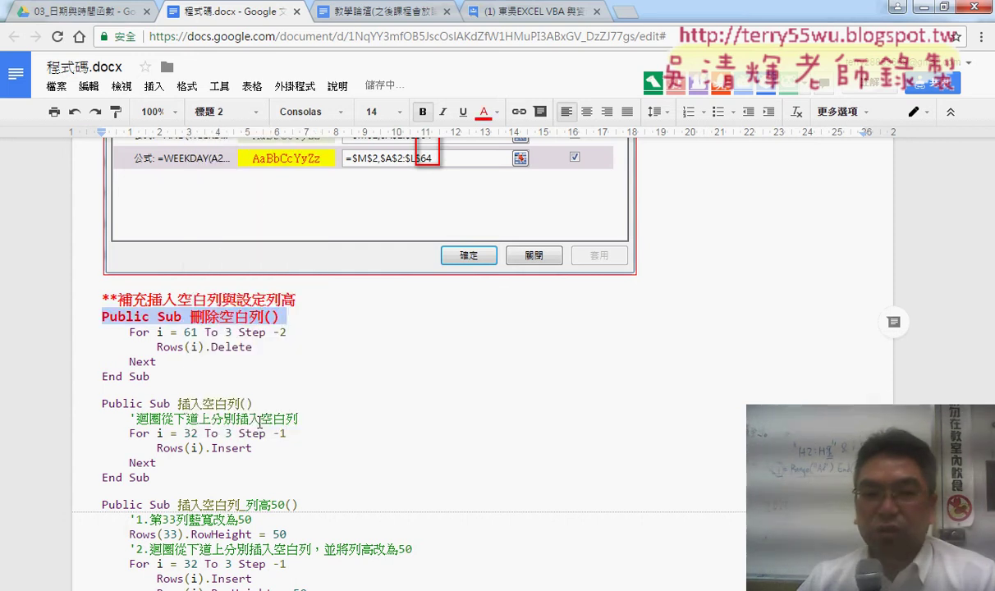
Apply 標題 2 to the Public Sub 插入空白列() and 插入空白列_列高50() lines.
{"action": "left_click_drag", "start_coordinate": [254, 403], "coordinate": [107, 408]}
{"action": "left_click", "coordinate": [222, 112]}
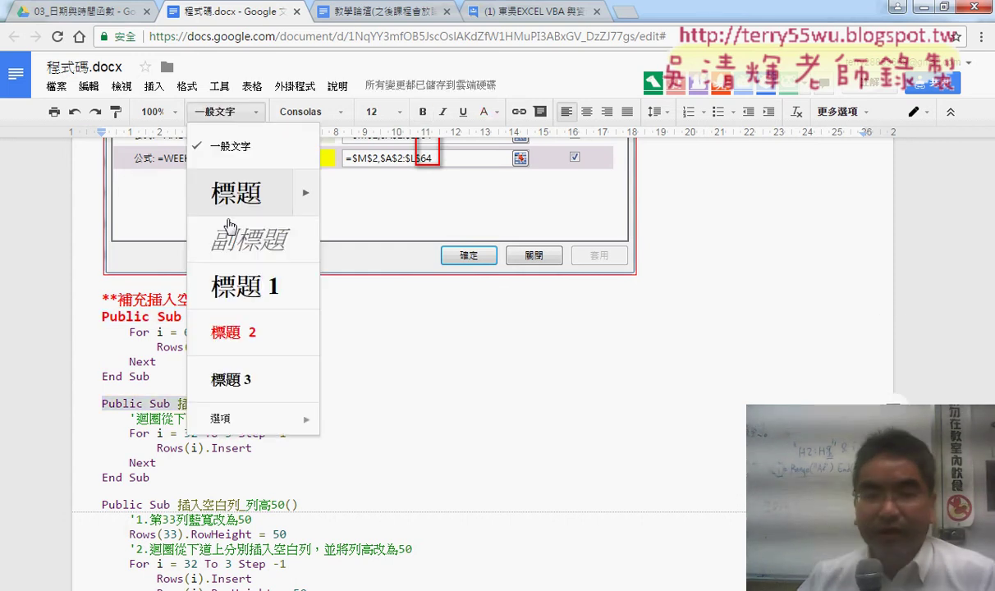
{"action": "left_click", "coordinate": [233, 332]}
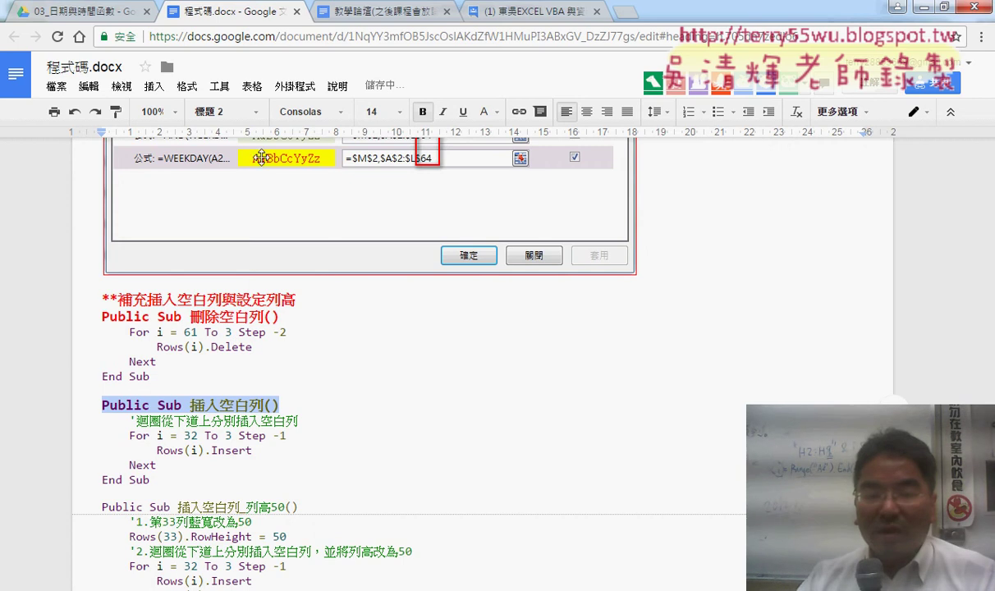
{"action": "left_click", "coordinate": [227, 111]}
{"action": "left_click", "coordinate": [250, 343]}
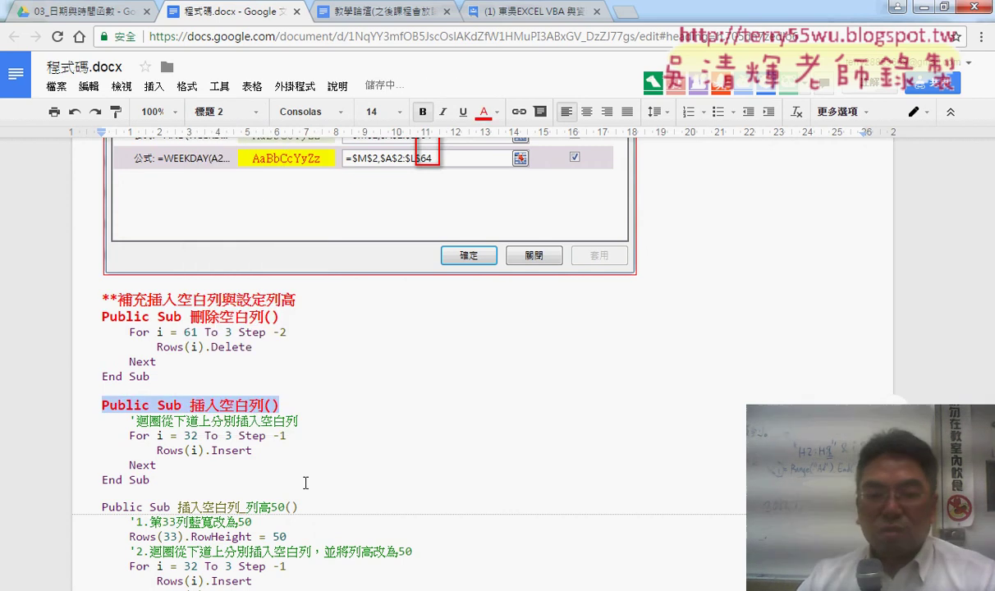
{"action": "left_click_drag", "start_coordinate": [308, 507], "coordinate": [101, 507]}
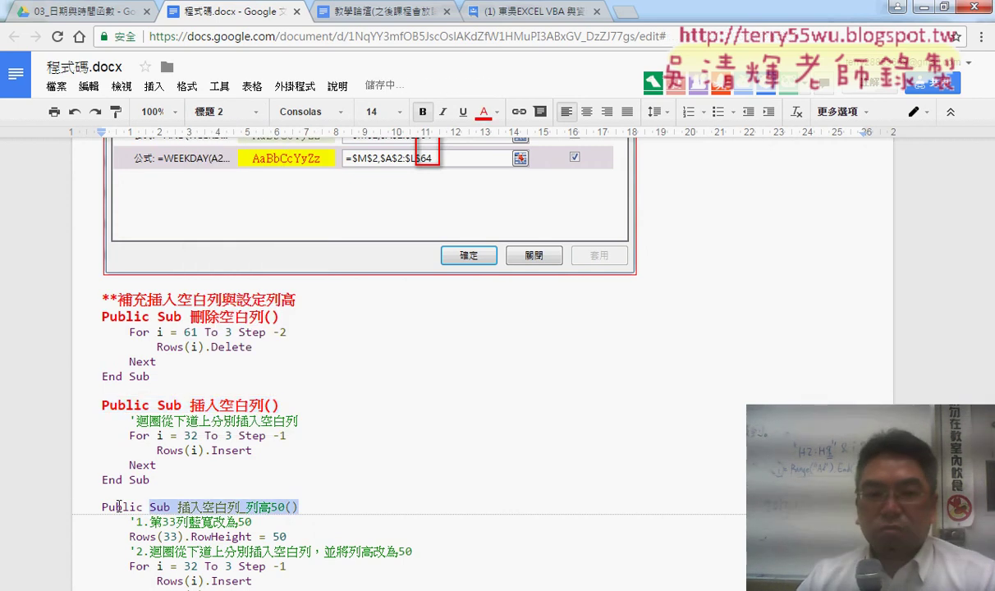
{"action": "left_click", "coordinate": [223, 111]}
{"action": "left_click", "coordinate": [291, 337]}
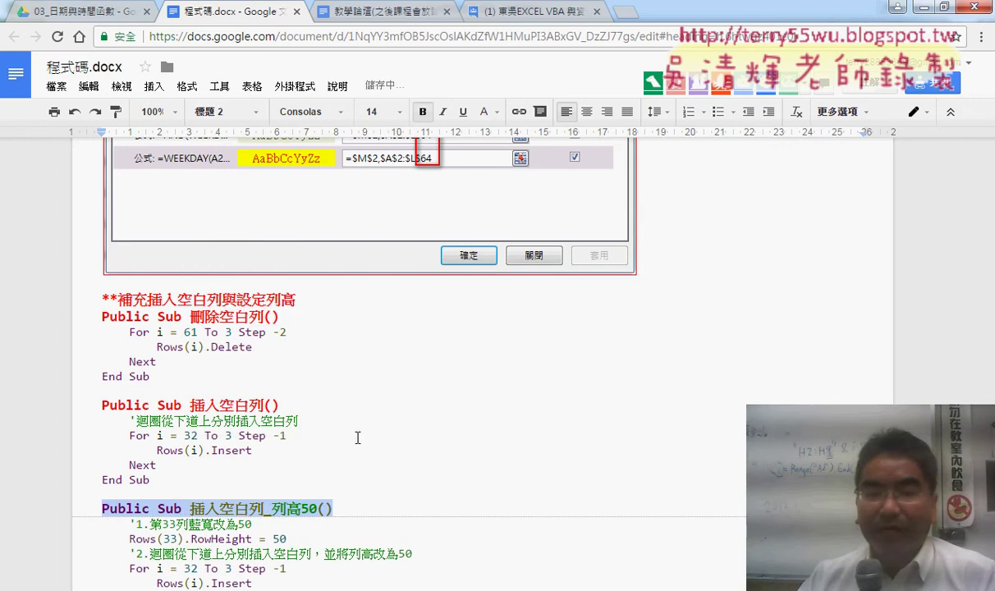
{"action": "left_click", "coordinate": [228, 111]}
{"action": "left_click", "coordinate": [251, 344]}
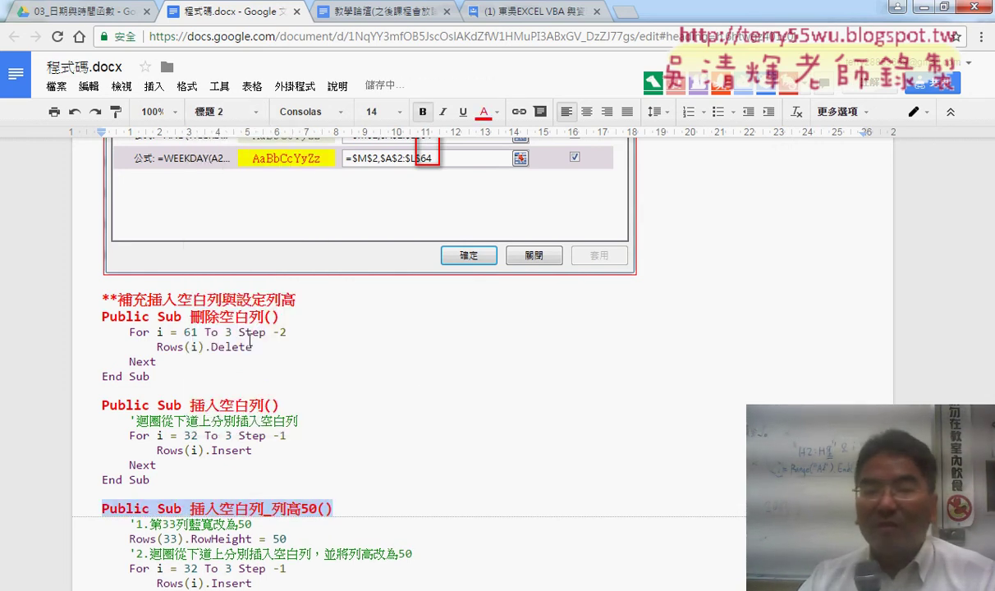
{"action": "left_click", "coordinate": [439, 384]}
{"action": "scroll", "coordinate": [439, 384], "scroll_direction": "down", "scroll_amount": 2}
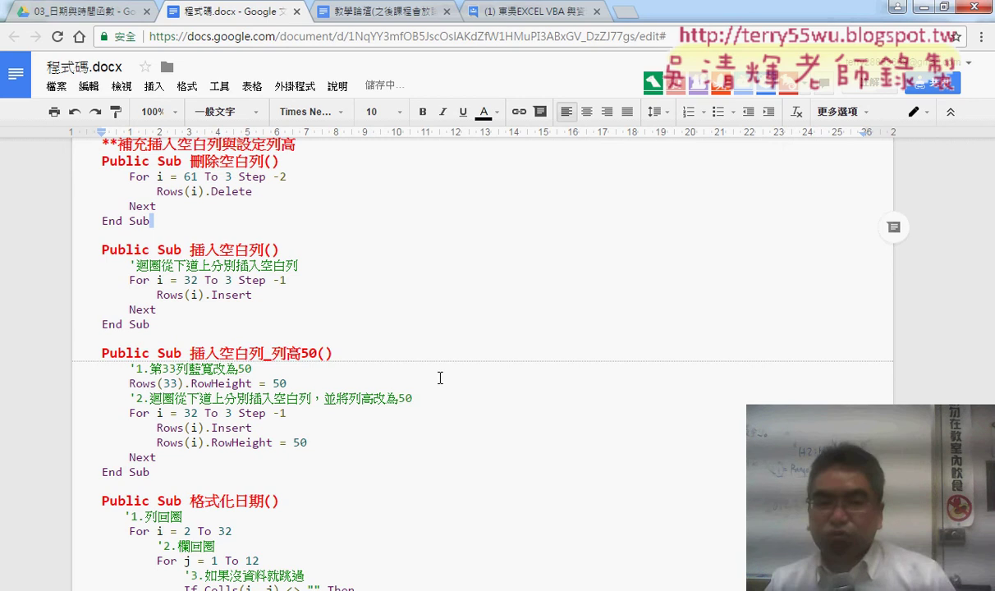